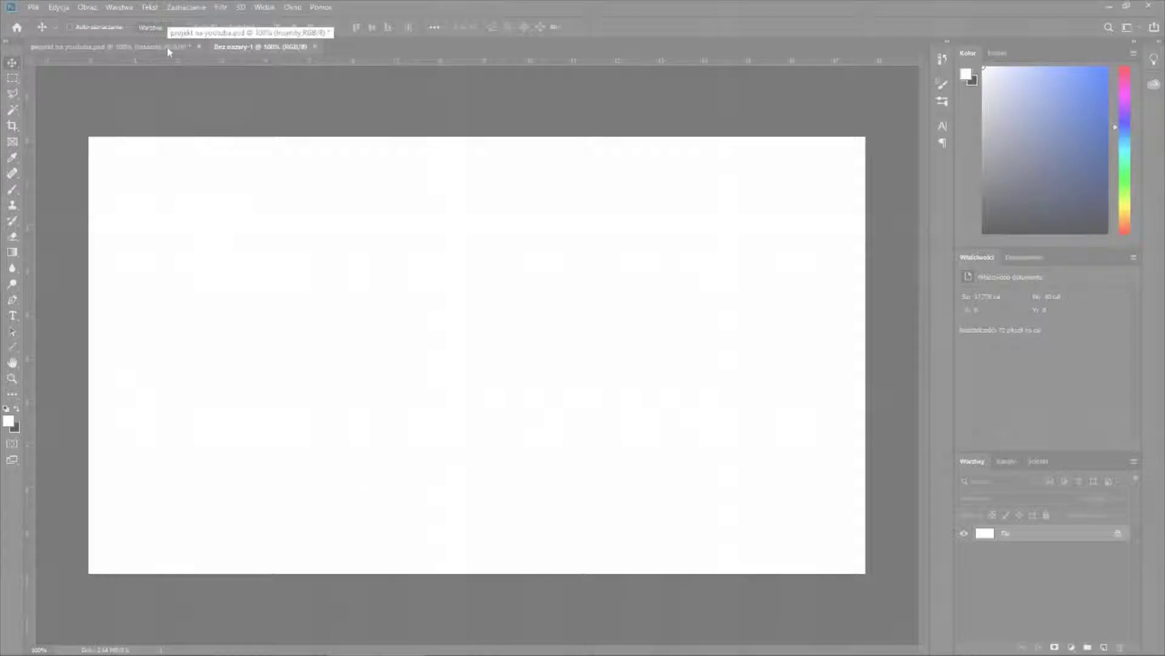
- Cycle between projekt na youtuba.psd and Bez nazwy-1, then open a layer's options
key(ctrl+Tab)
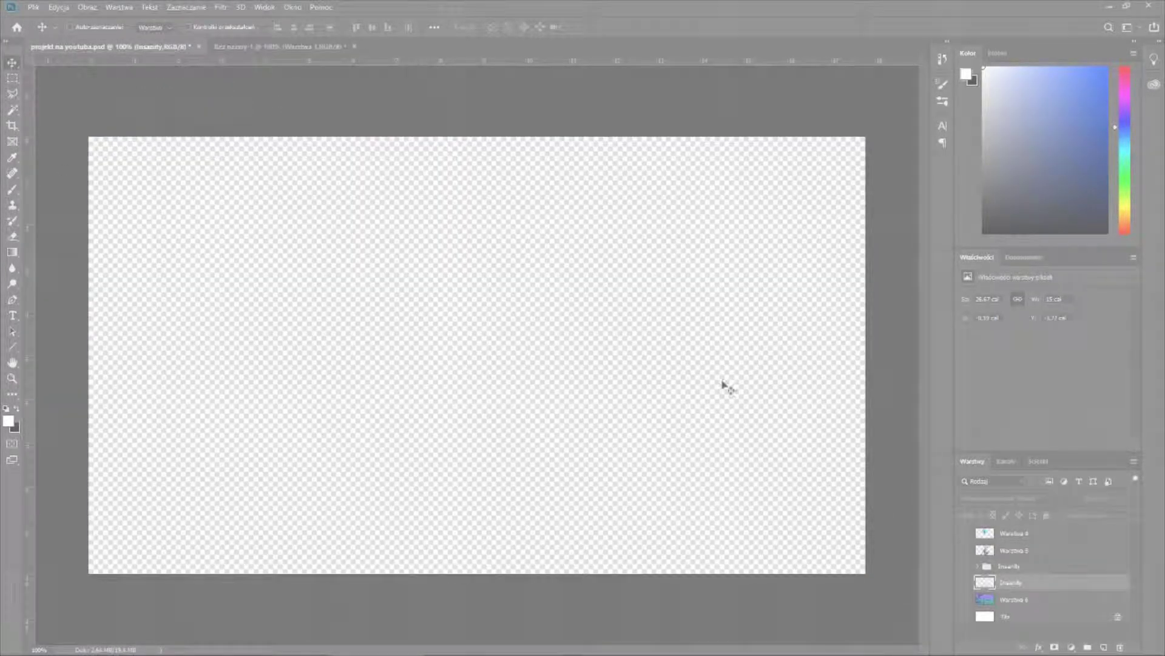
key(ctrl+Tab)
right_click(1008, 551)
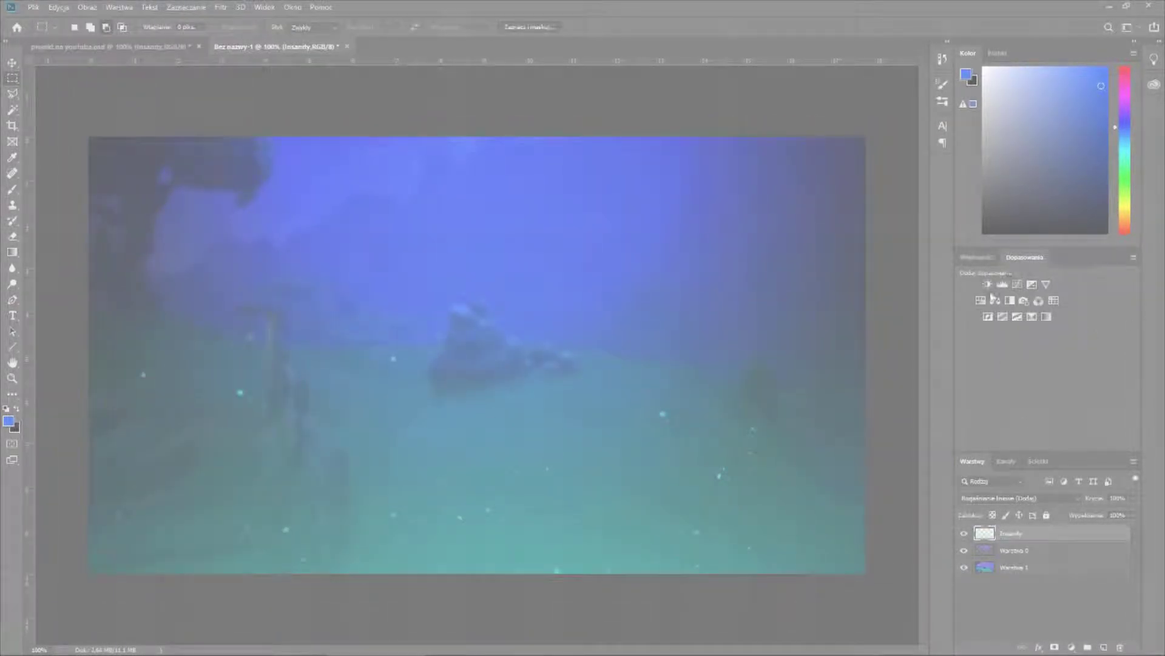
- Shift the image hue from purple to blue and move the duplicated background left
drag(1069, 343, 1072, 343)
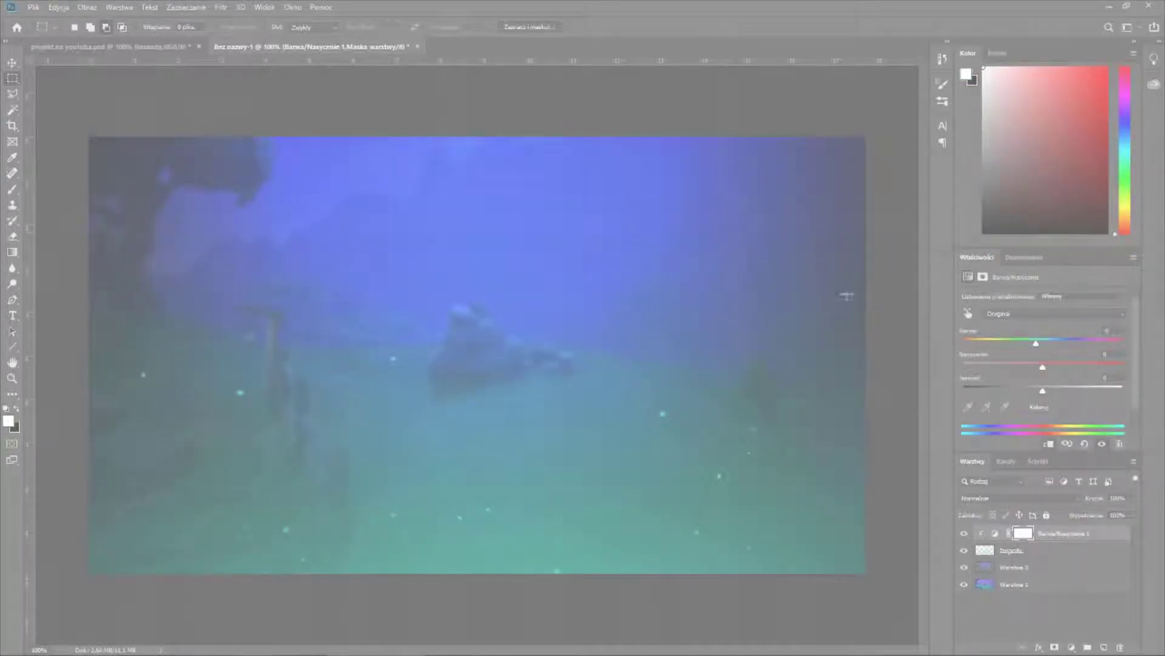
drag(1043, 390, 1038, 366)
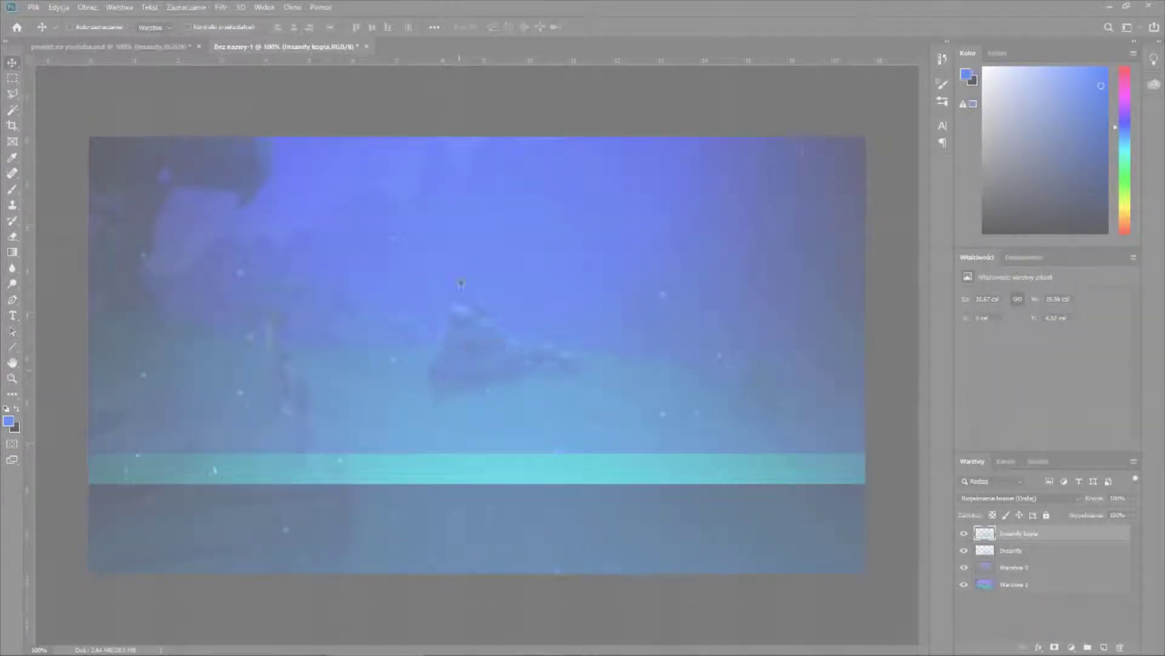
key(ctrl+t)
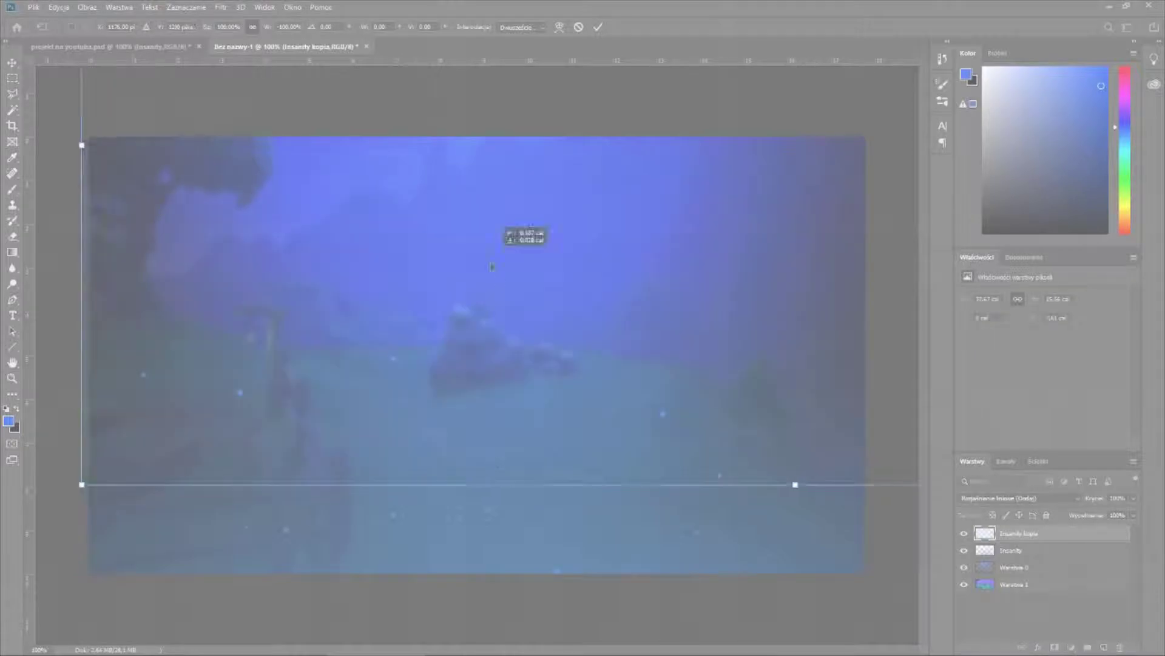
drag(509, 255, 49, 325)
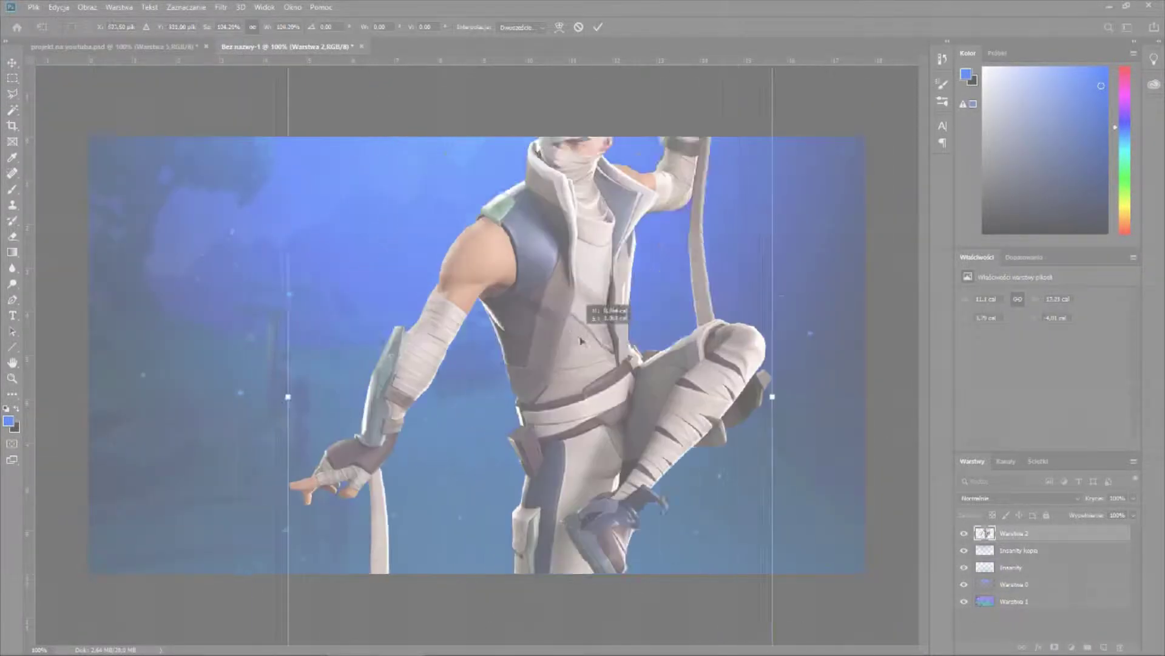
- Paint dark soft-light shadows over the ninja's leg, torso and arm on a new layer, then undo them
key(ctrl+shift+alt+n)
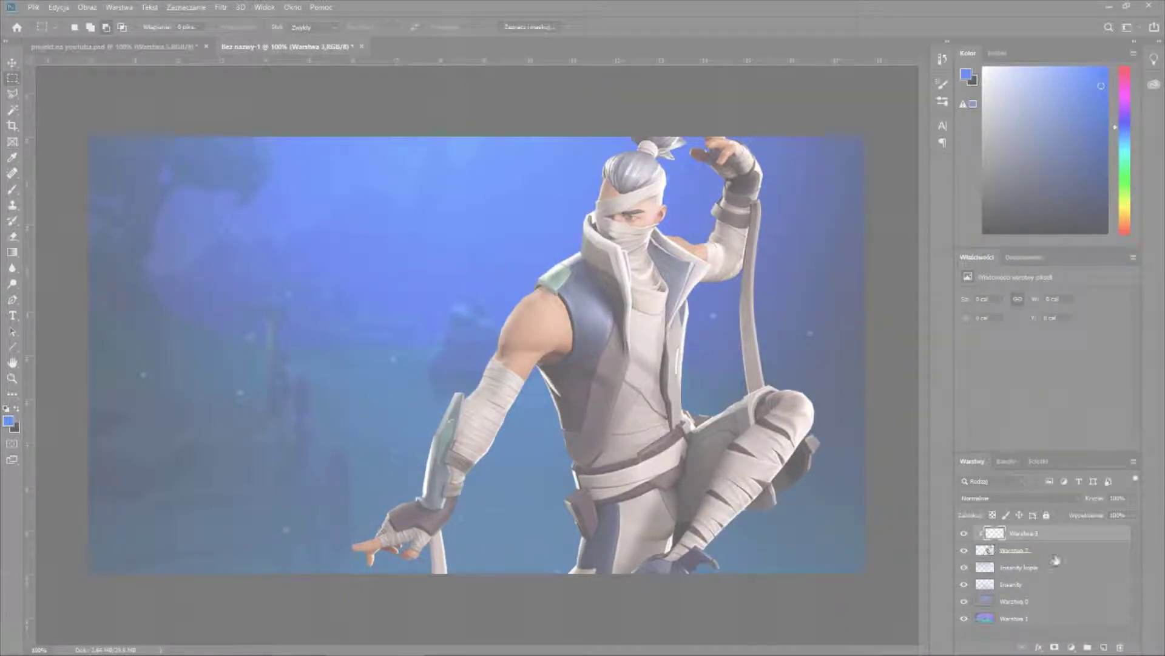
key(b)
key(d)
key(x)
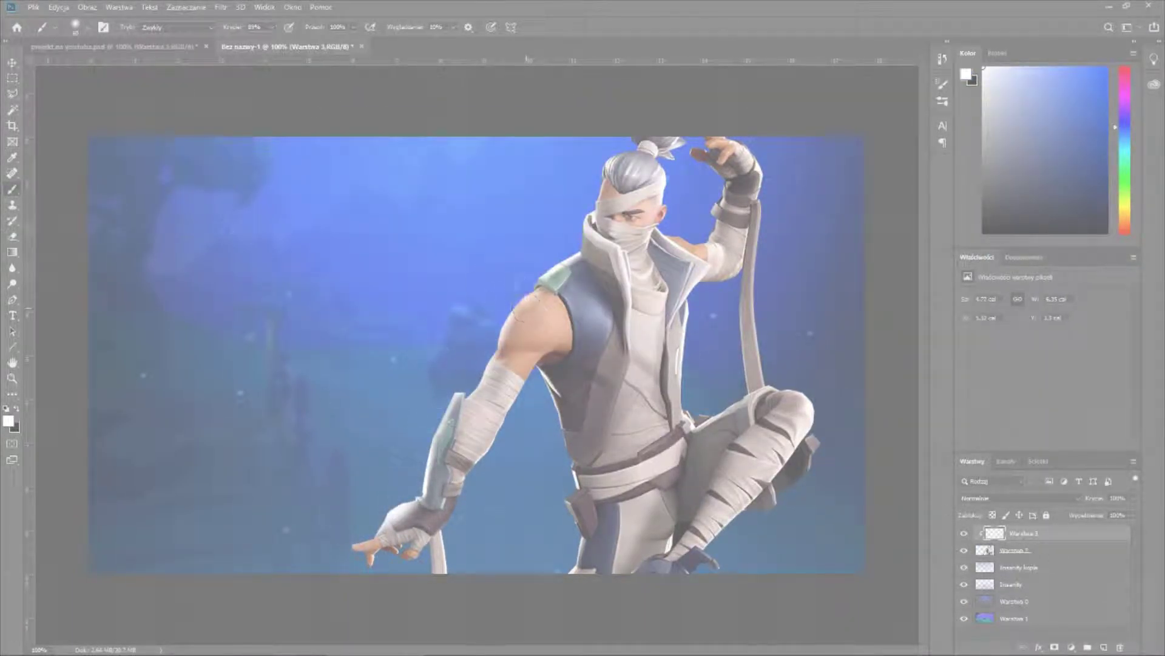
key(x)
drag(546, 371, 565, 577)
drag(698, 565, 789, 389)
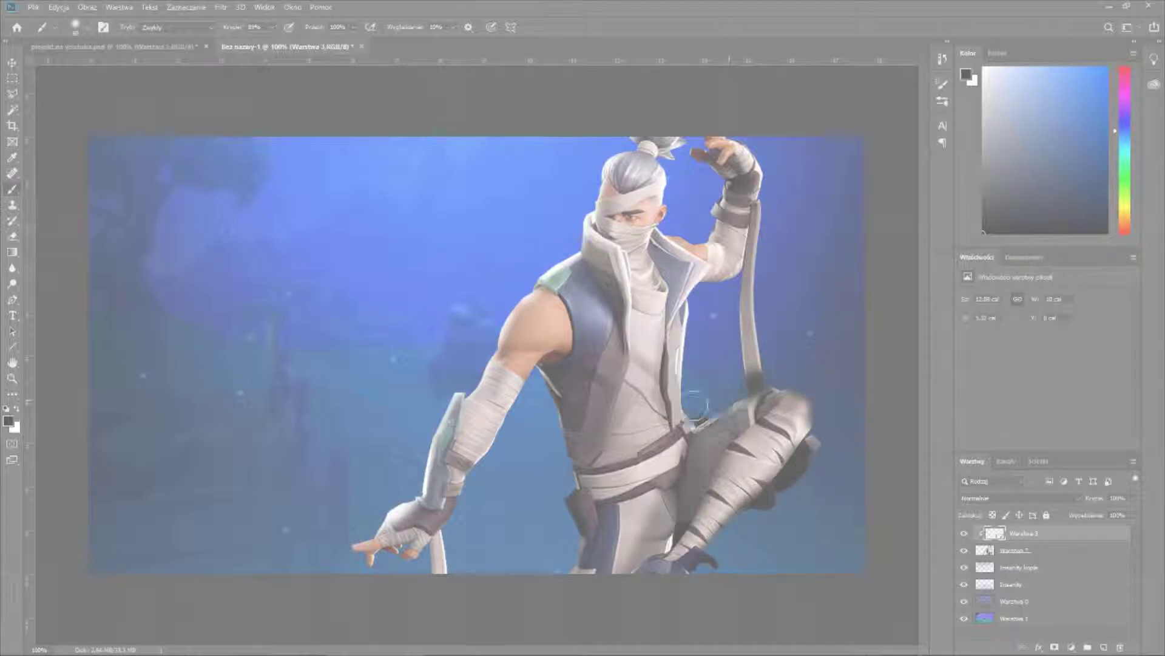
drag(680, 425, 746, 182)
key(shift+alt+f)
key(ctrl+z)
key(ctrl+z)
key(ctrl+z)
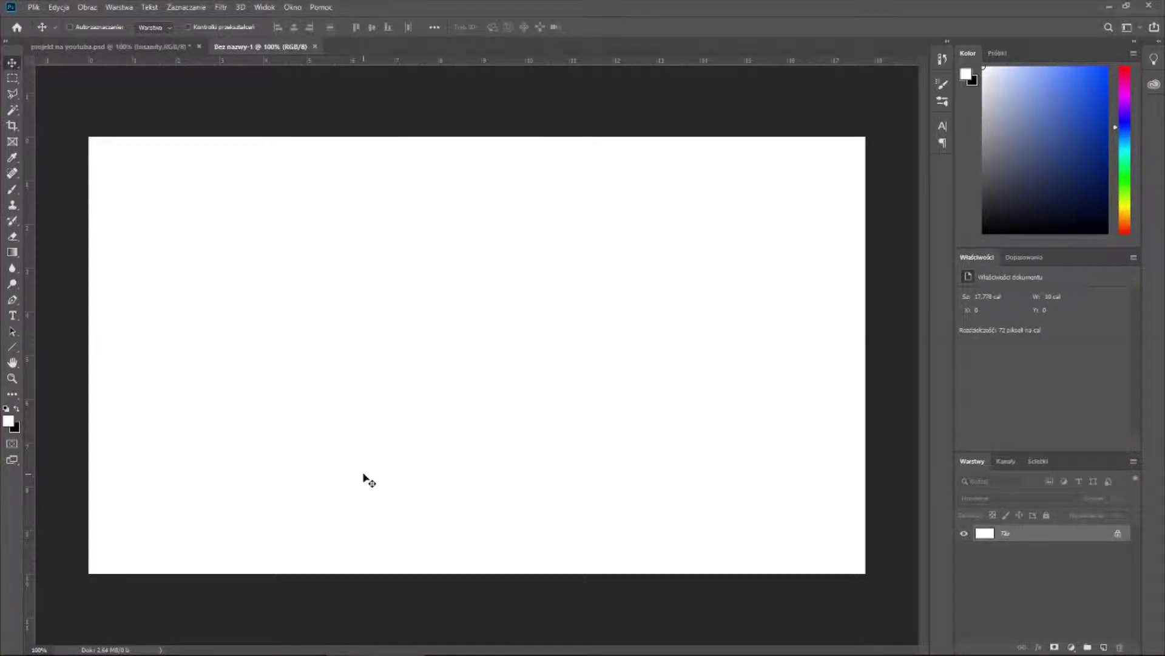
- Flip between the Bez nazwy-1 and projekt na youtuba.psd tabs, ending on projekt na youtuba.psd
click(167, 46)
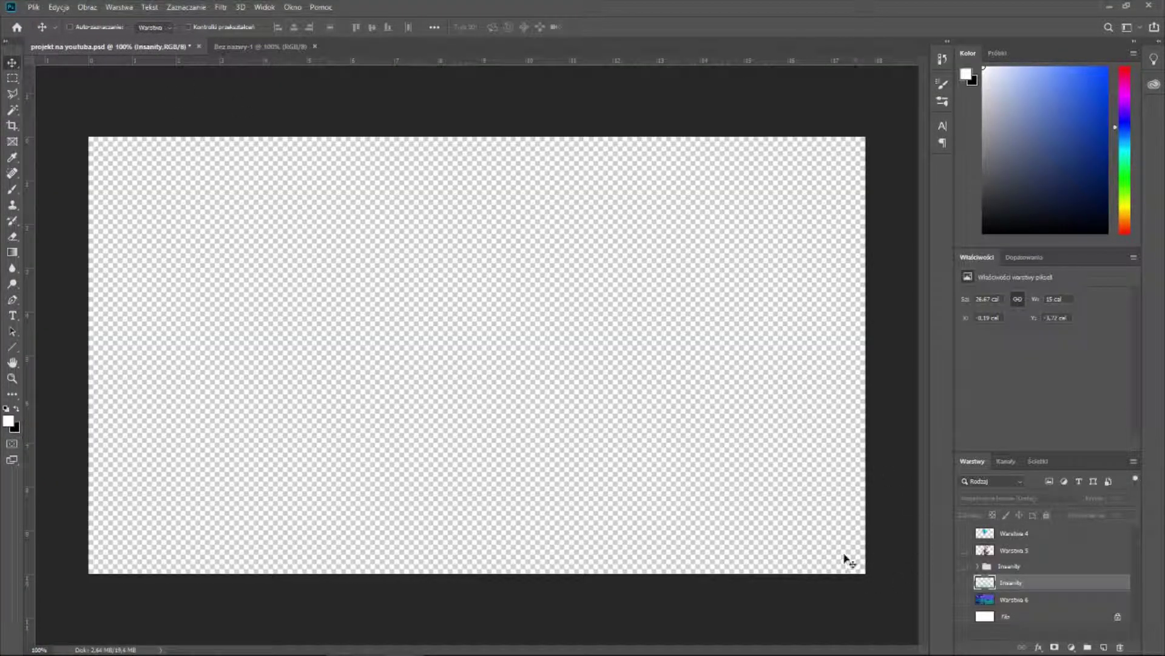
click(233, 46)
click(115, 47)
click(236, 47)
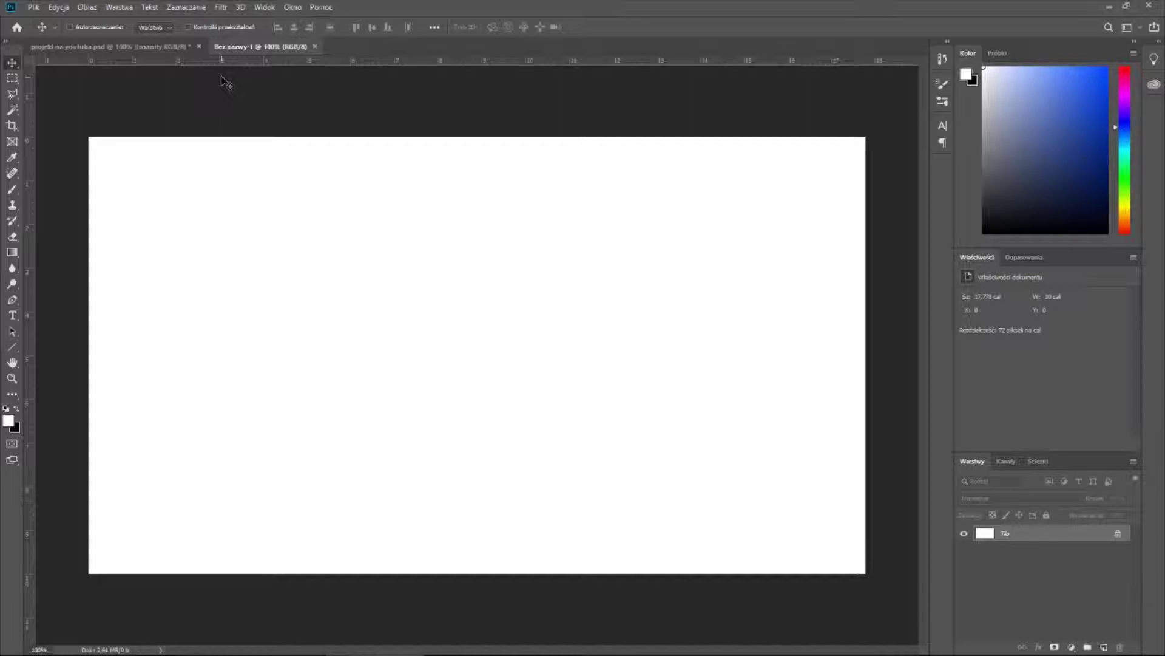
click(115, 47)
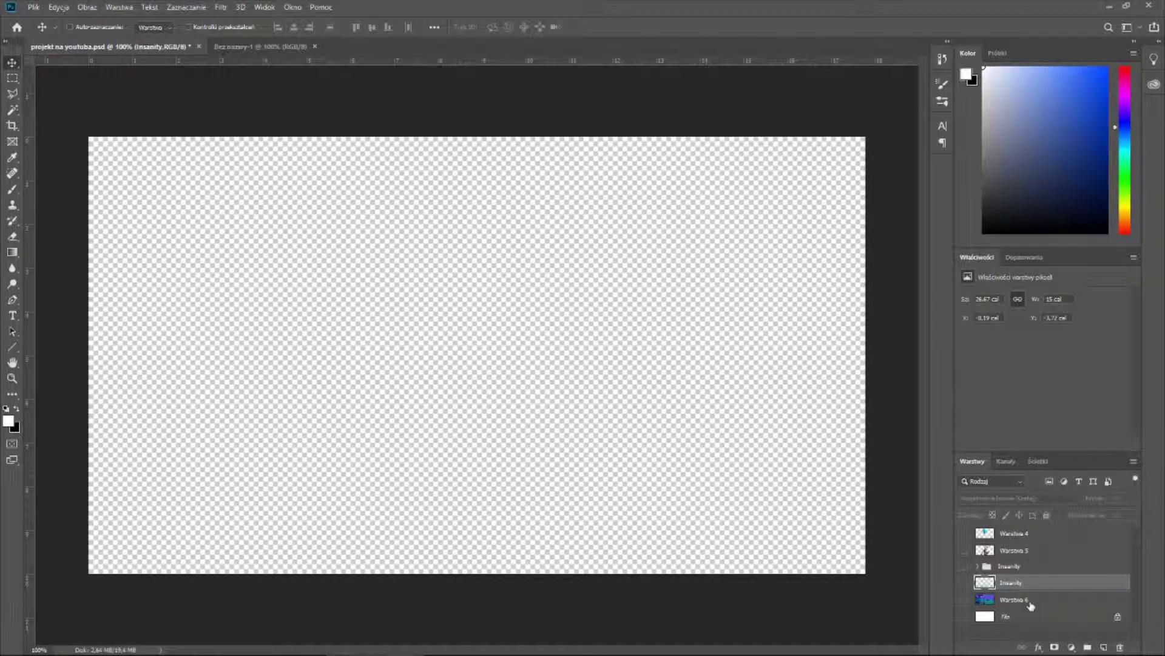
- Copy the Warstwa 6 purple landscape into Bez nazwy-1 and reposition it on the canvas
mouse_move(1030, 605)
mouse_down()
mouse_move(433, 346)
mouse_move(437, 332)
mouse_up()
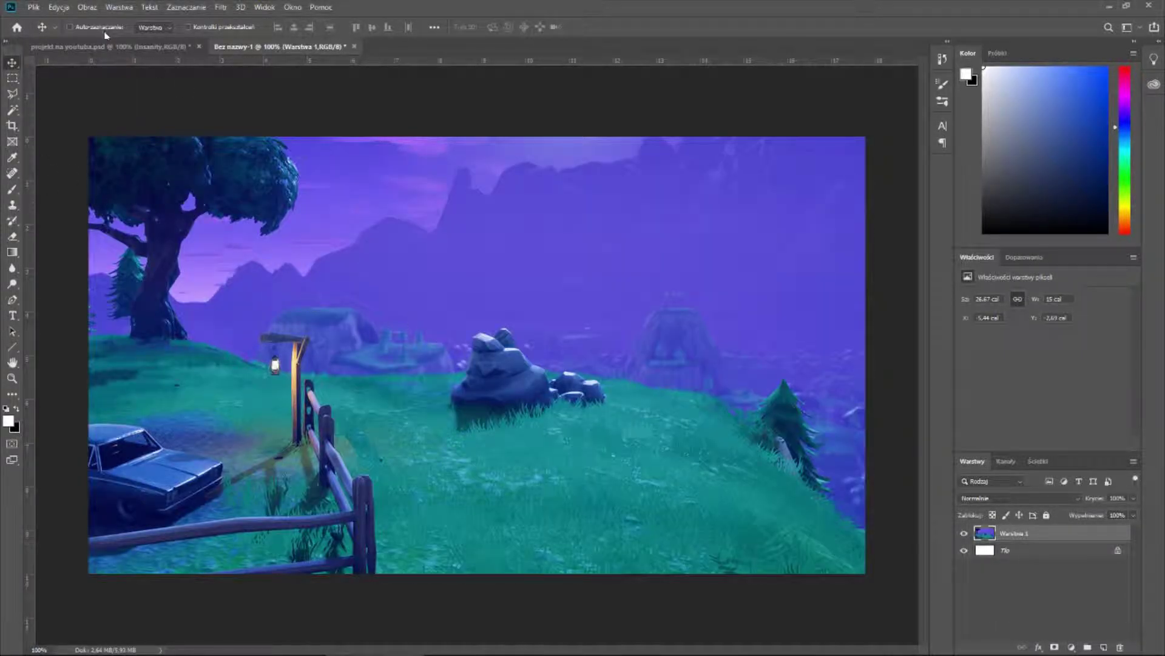
click(109, 47)
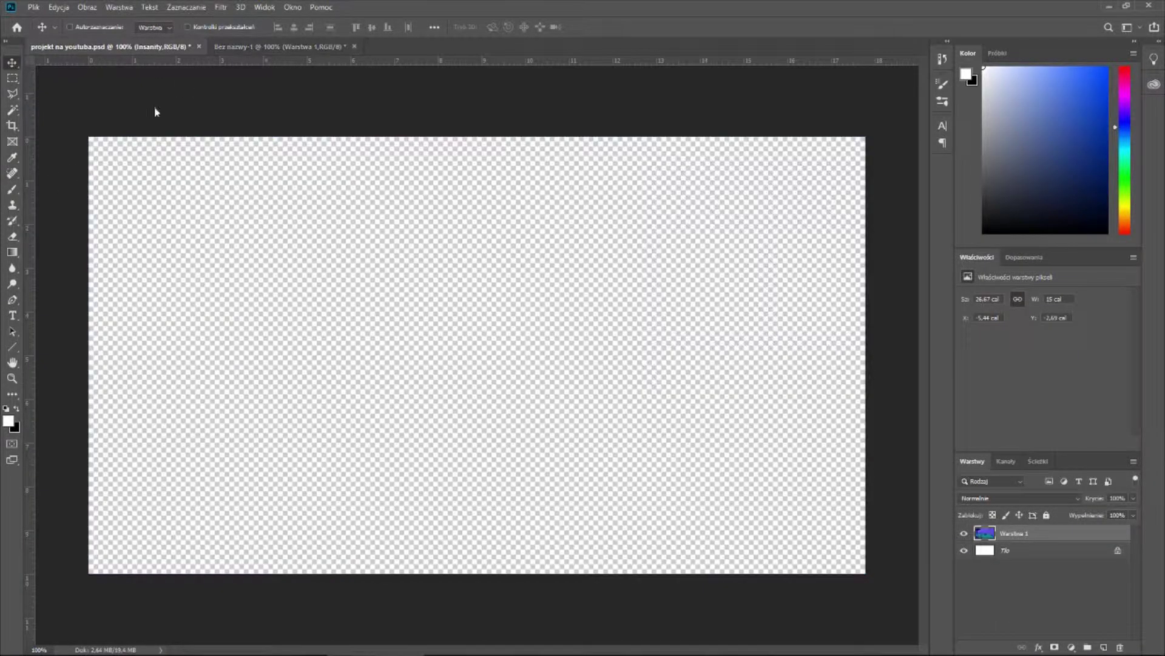
click(243, 46)
drag(436, 323, 520, 333)
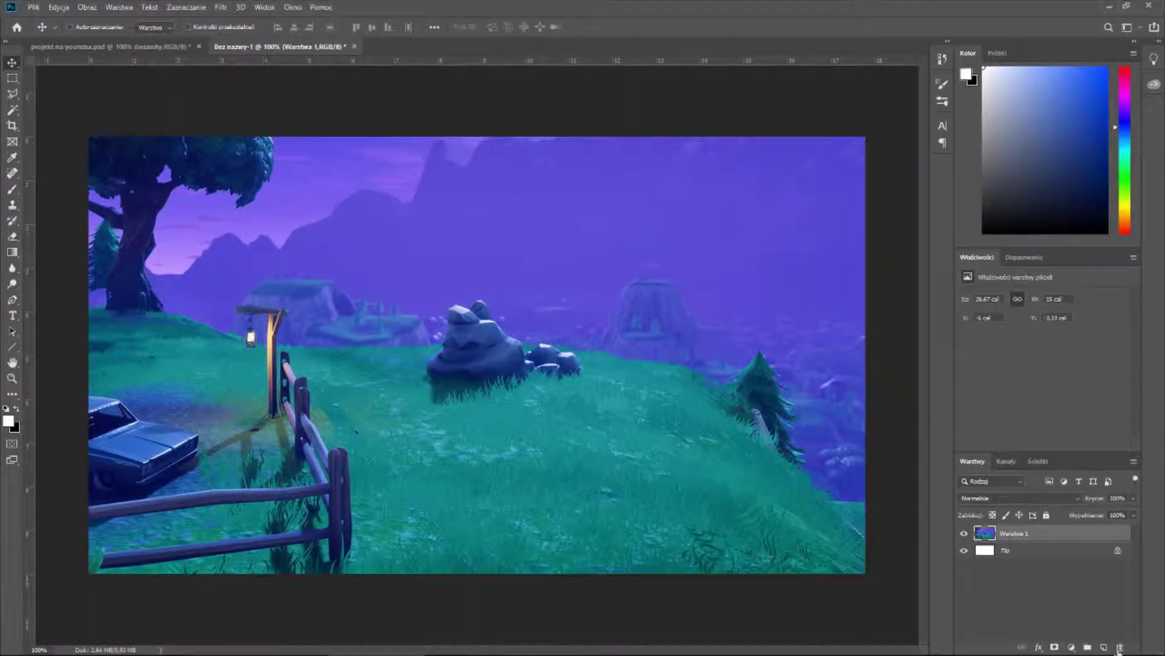
- Convert the Tło background into a rasterized Warstwa 0 and stack it above the landscape
right_click(1007, 550)
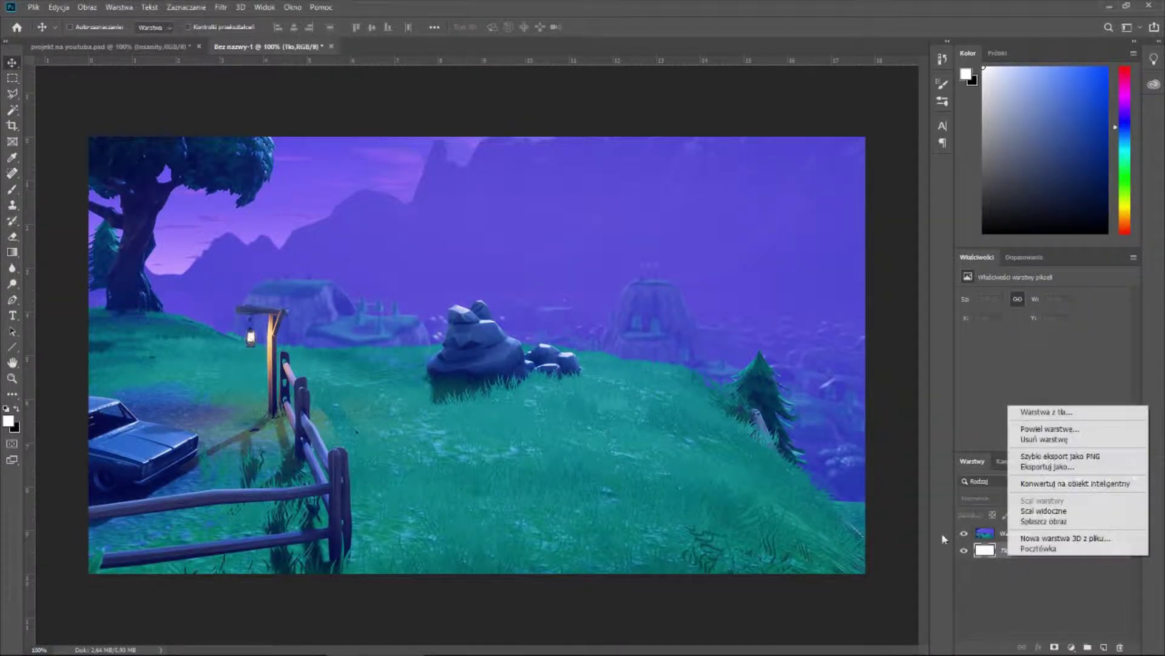
click(1056, 485)
right_click(1009, 550)
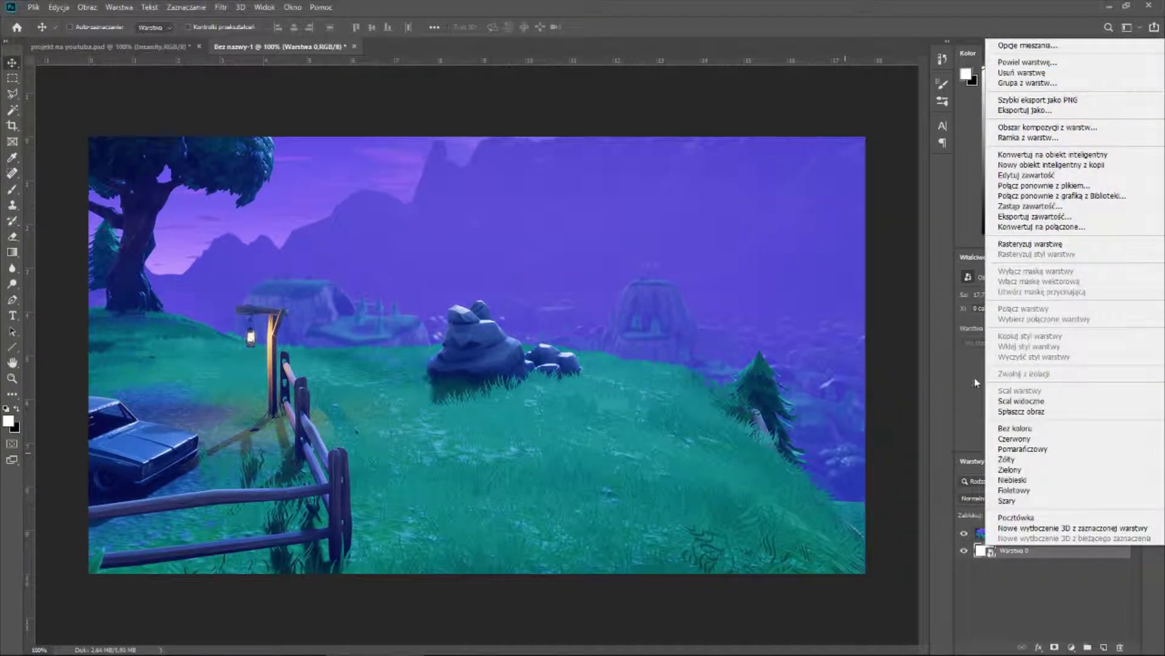
click(1030, 244)
drag(1032, 550, 1032, 526)
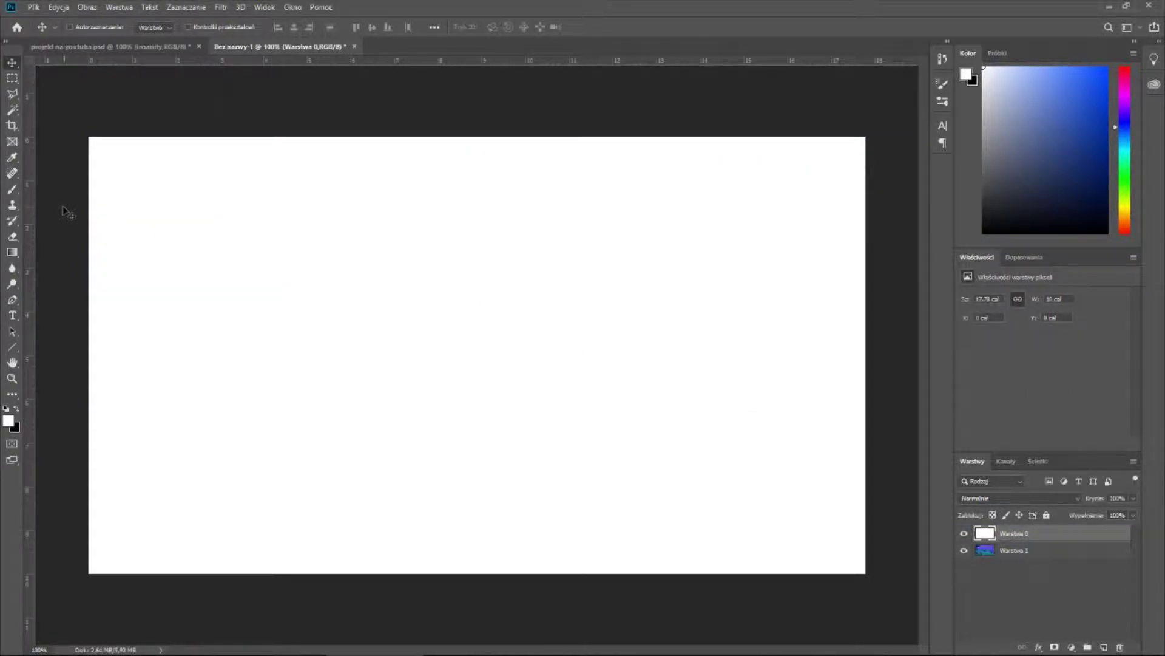
- With the Gradient tool active, set the foreground colour to blue #0d49e1
click(12, 253)
click(9, 420)
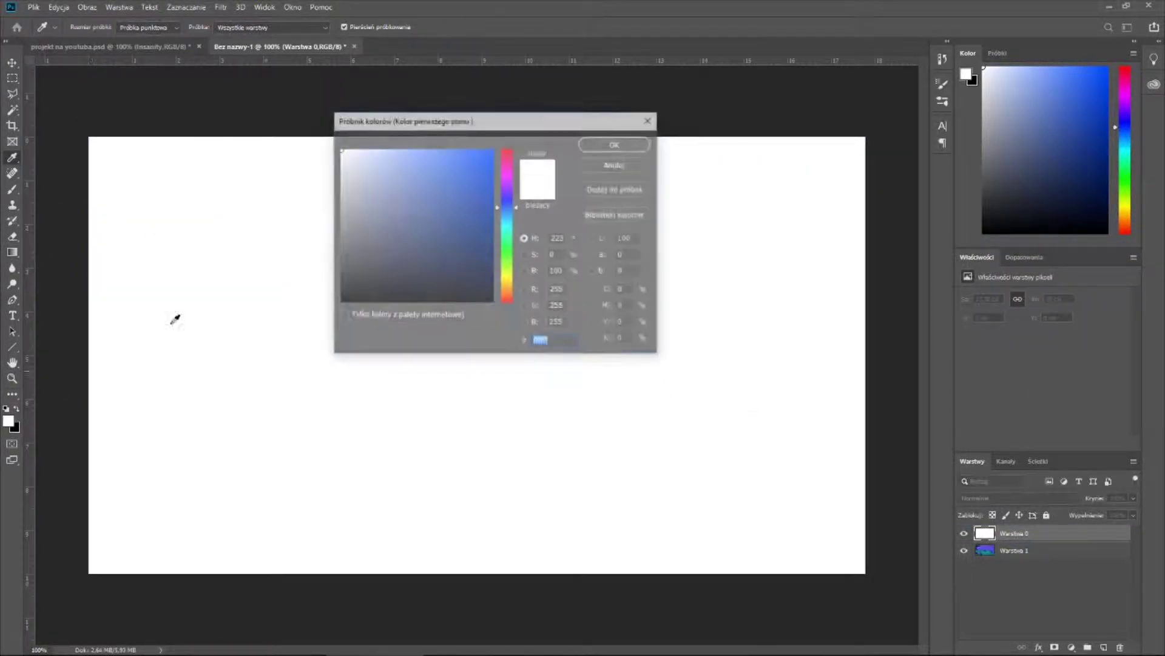
drag(490, 141, 485, 166)
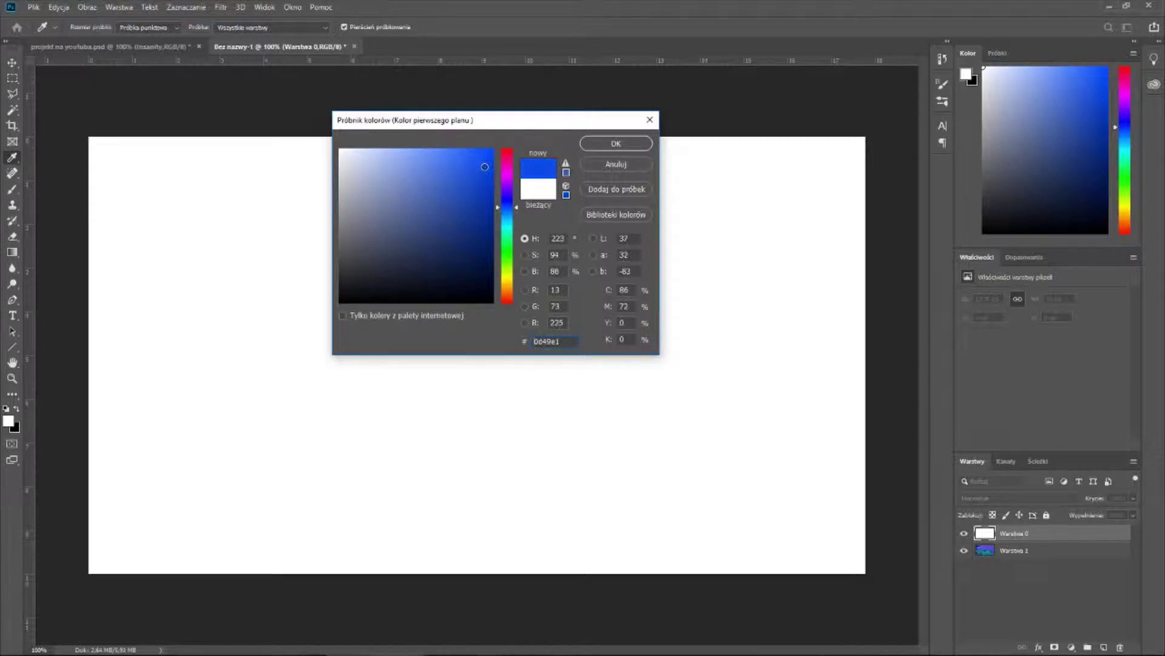
click(622, 145)
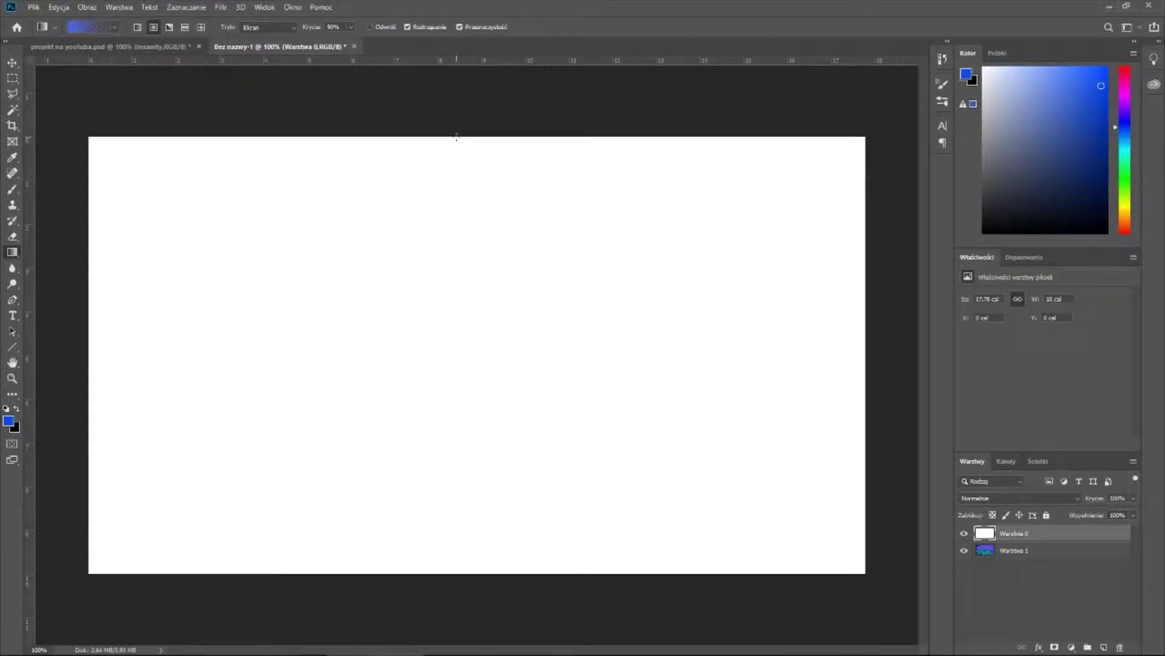
- Magic Wand-select Warstwa 0's white fill, delete it and deselect
right_click(1017, 538)
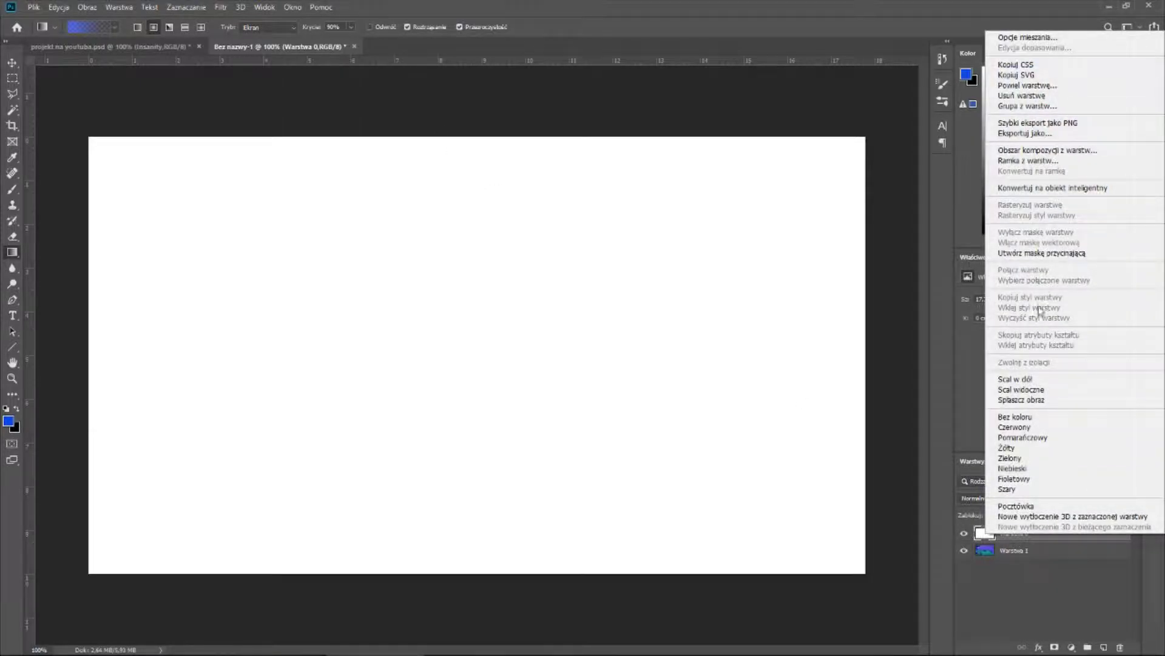
click(12, 140)
click(12, 110)
click(372, 353)
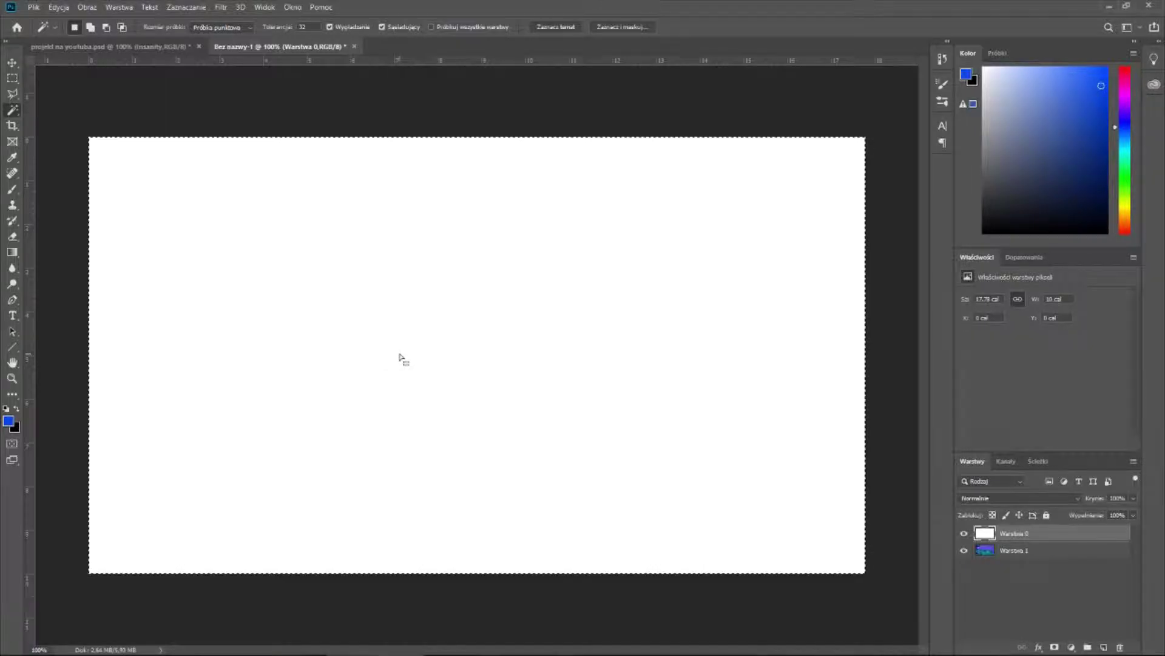
key(Delete)
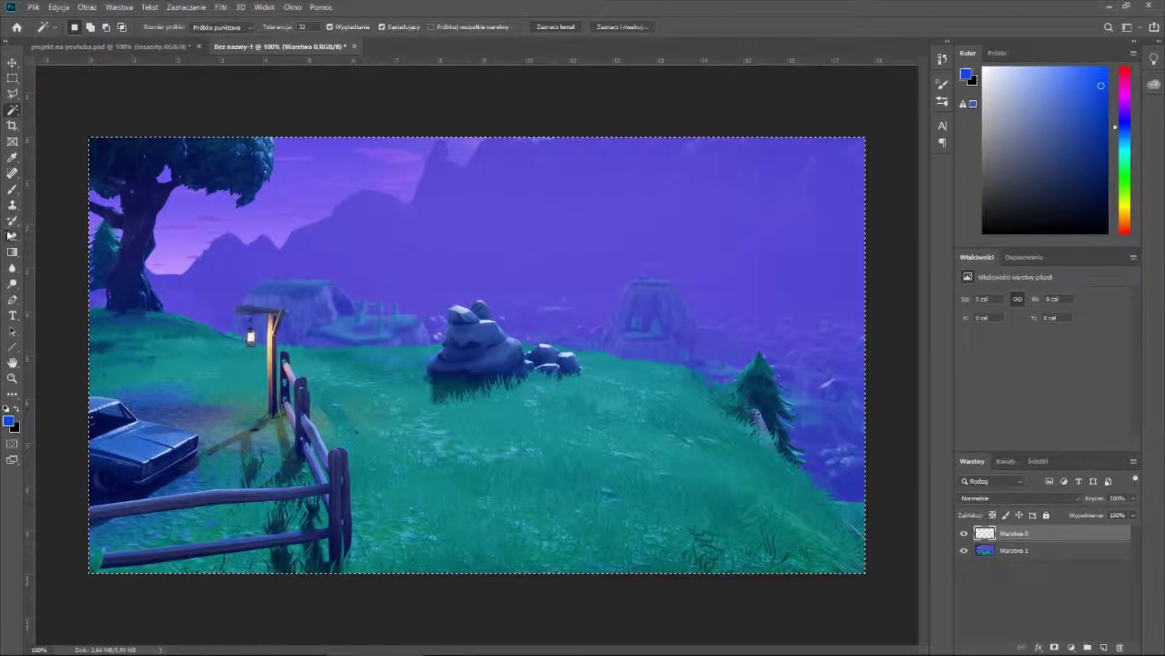
key(ctrl+d)
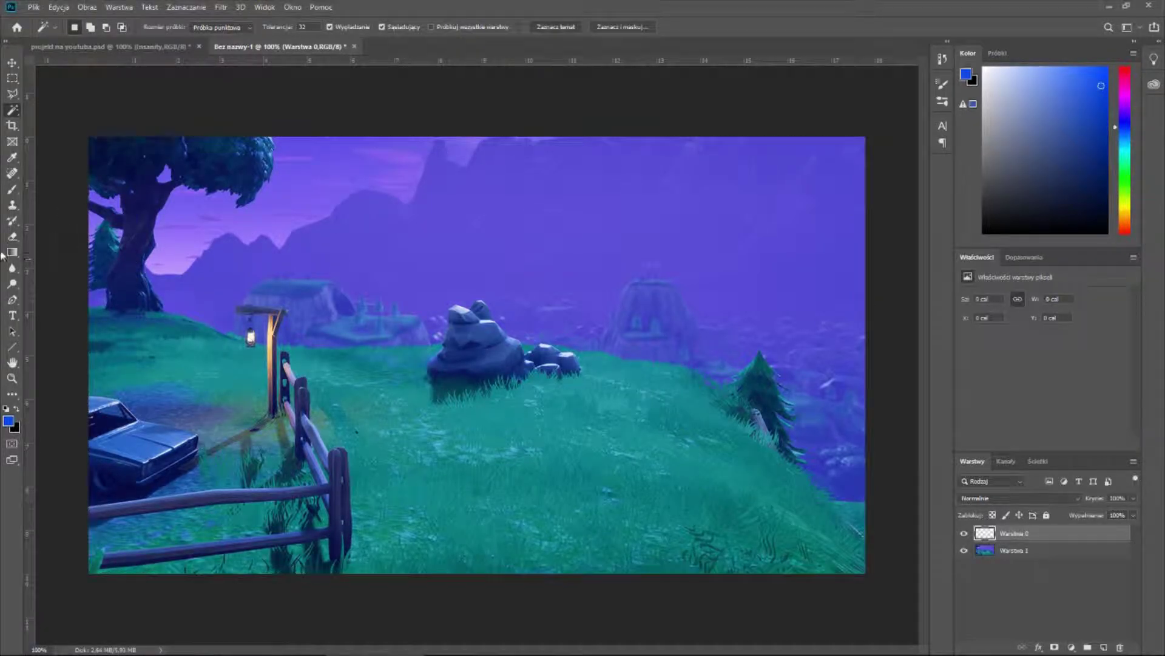
click(12, 251)
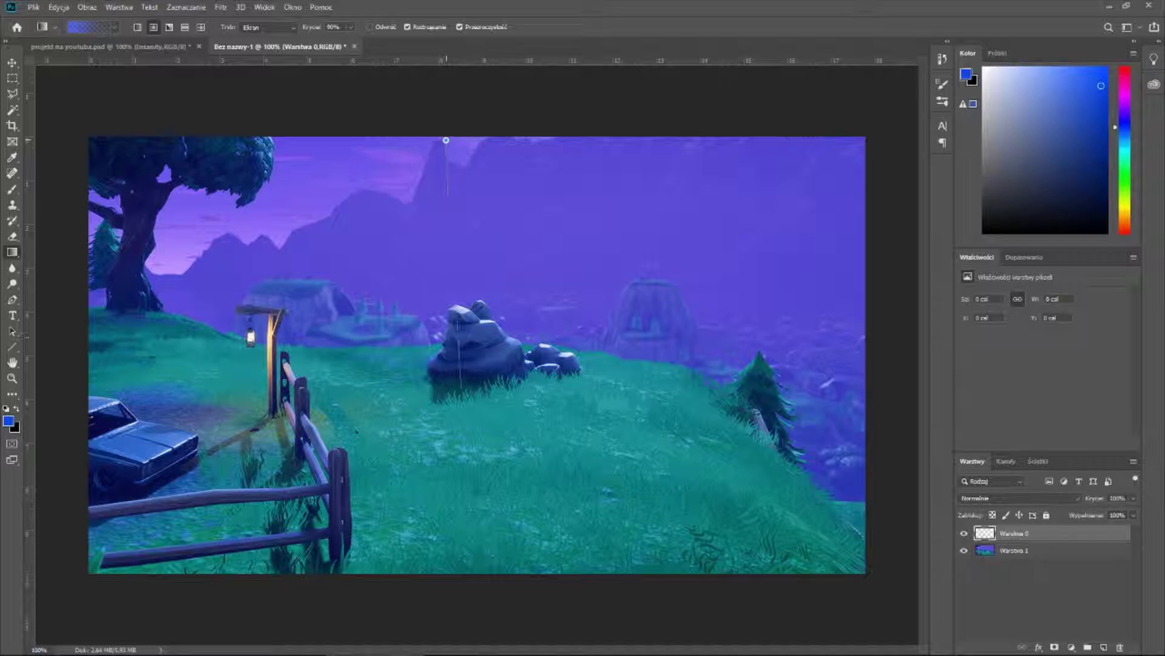
- Draw a top-to-bottom blue-to-black gradient on Warstwa 0 and set its blend mode to Ostre światło
drag(460, 388, 457, 576)
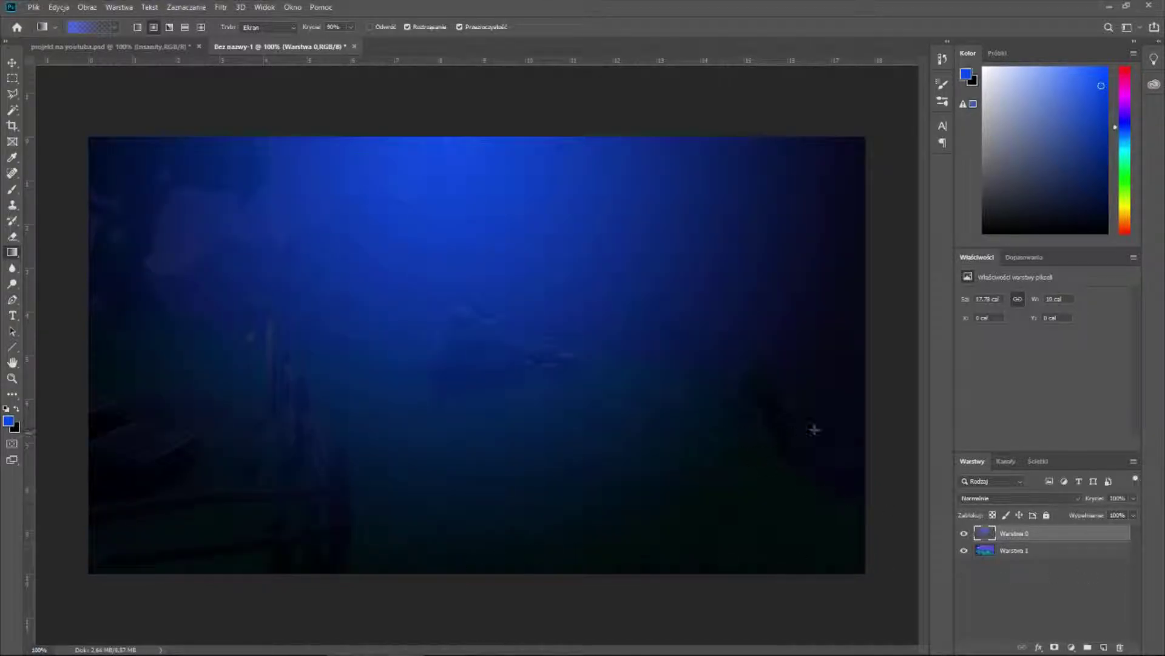
key(ctrl+z)
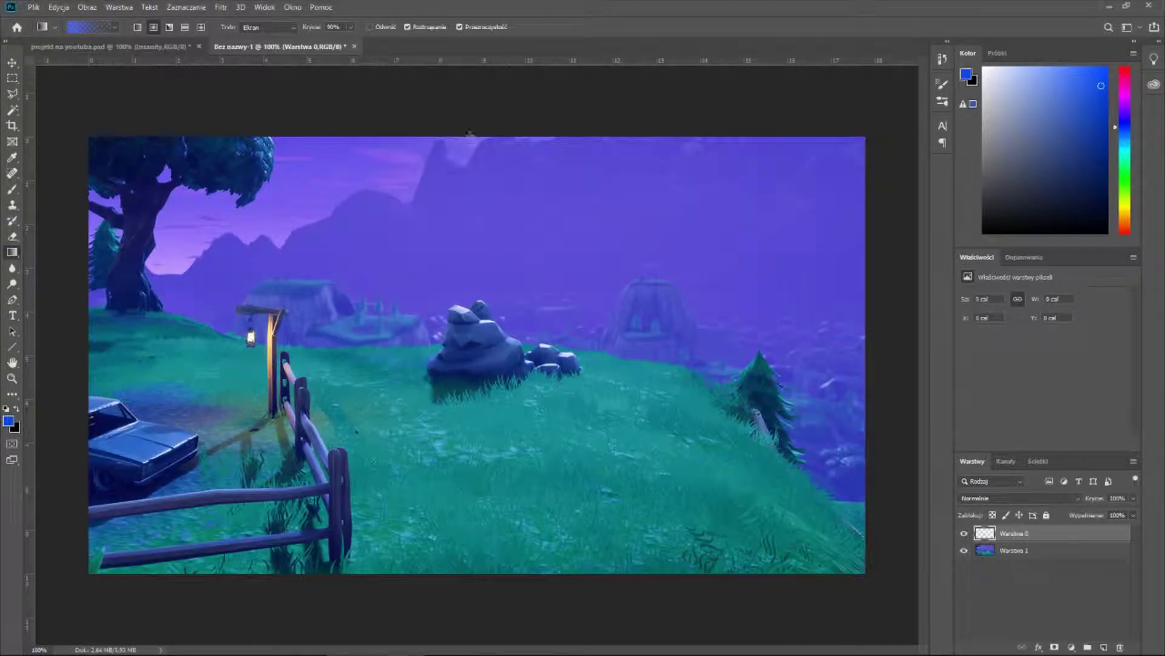
drag(477, 138, 477, 562)
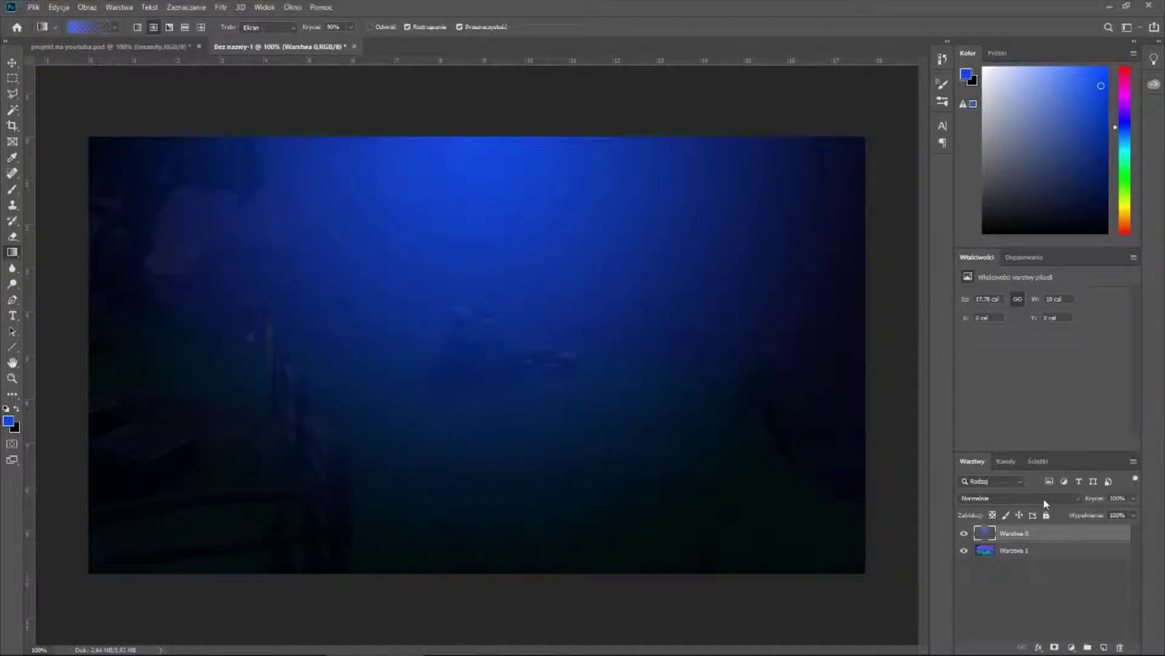
click(1044, 500)
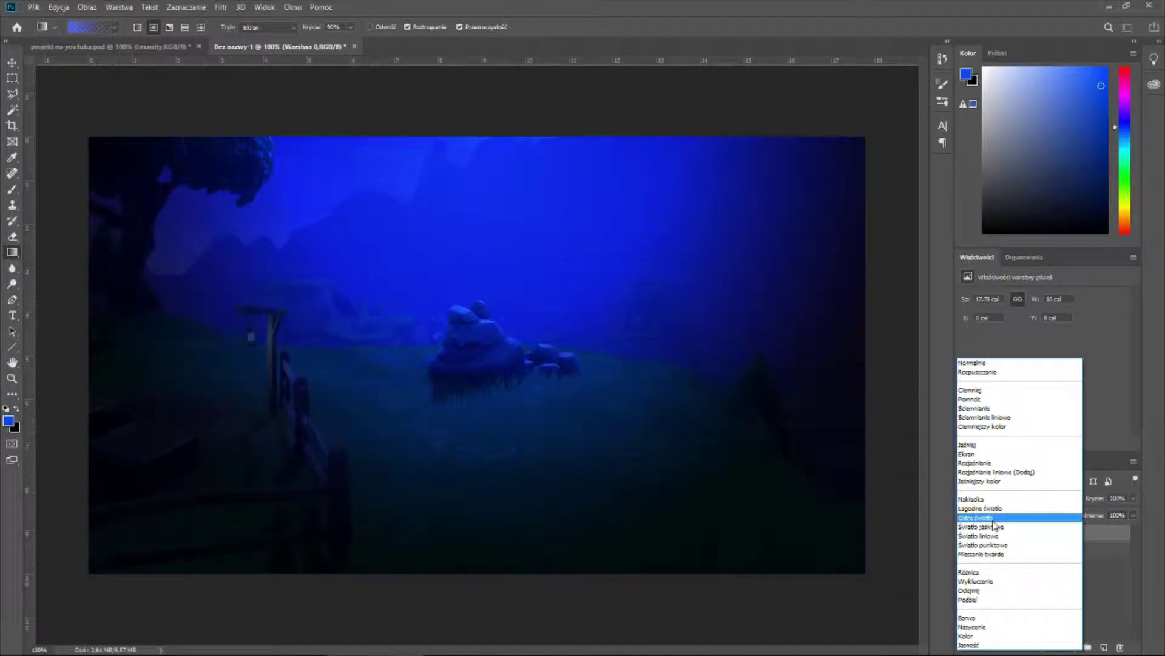
click(994, 517)
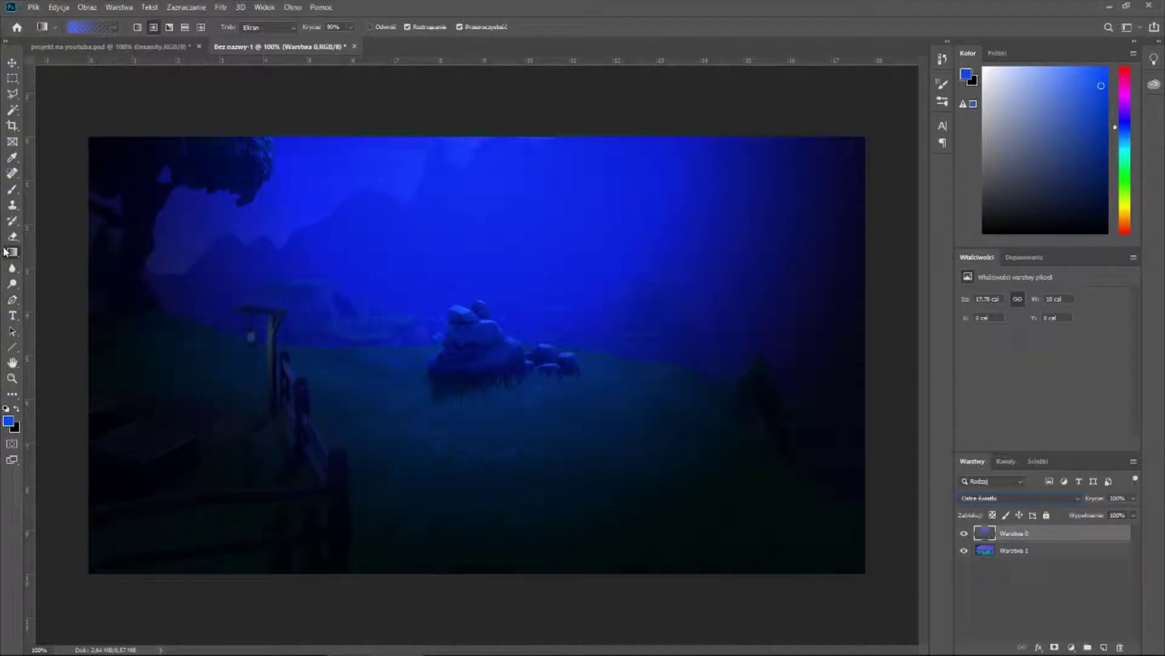
- Apply a Rozmycie pola (Field Blur) of 5 px to the Warstwa 1 landscape
click(110, 47)
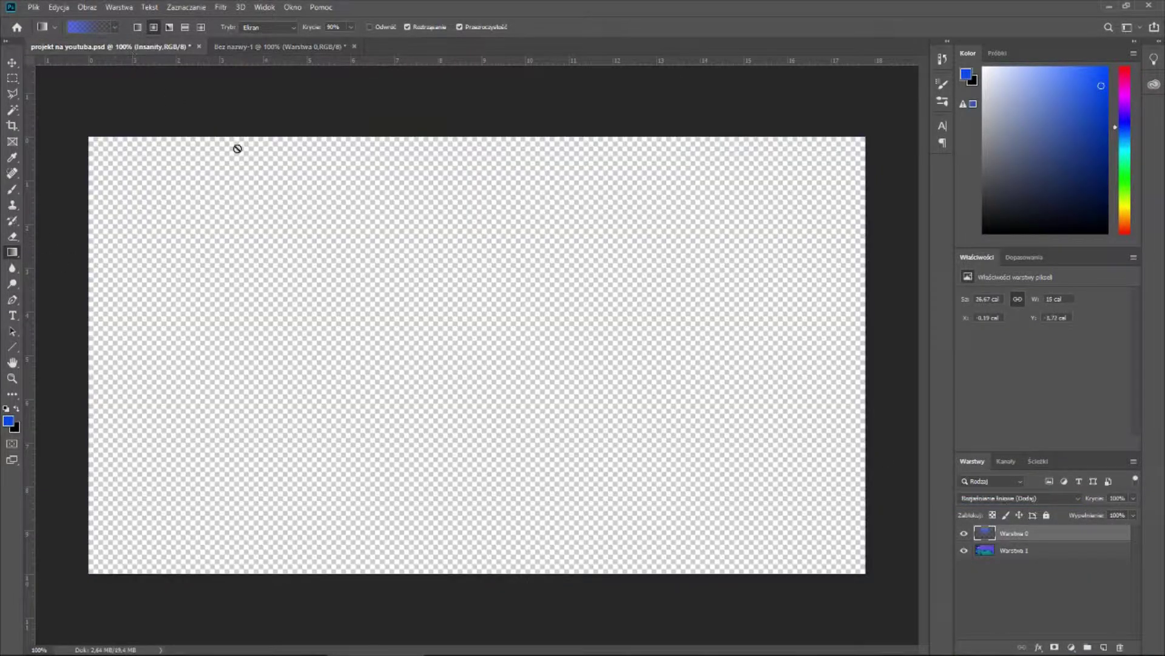
click(307, 46)
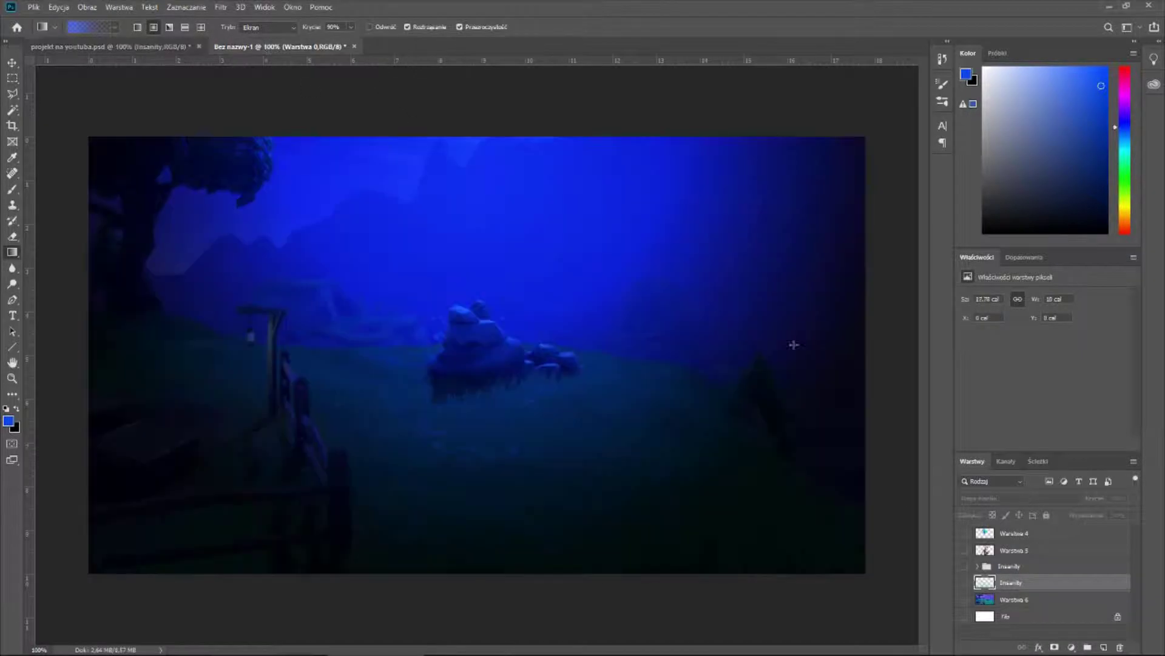
click(221, 7)
mouse_move(246, 145)
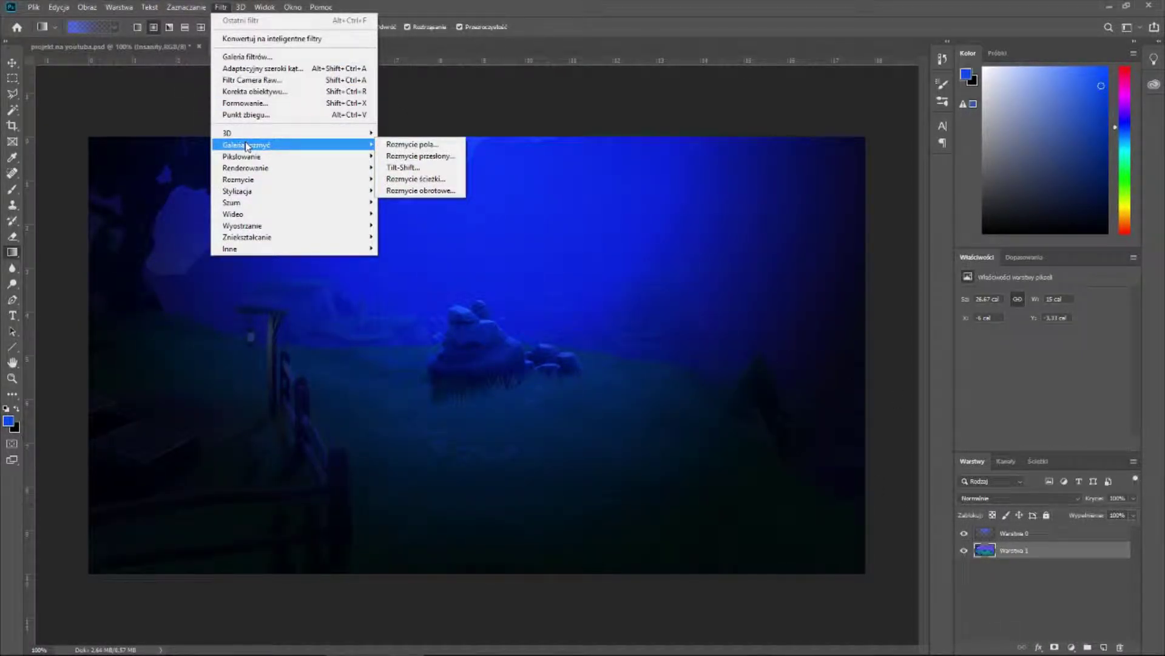
click(407, 145)
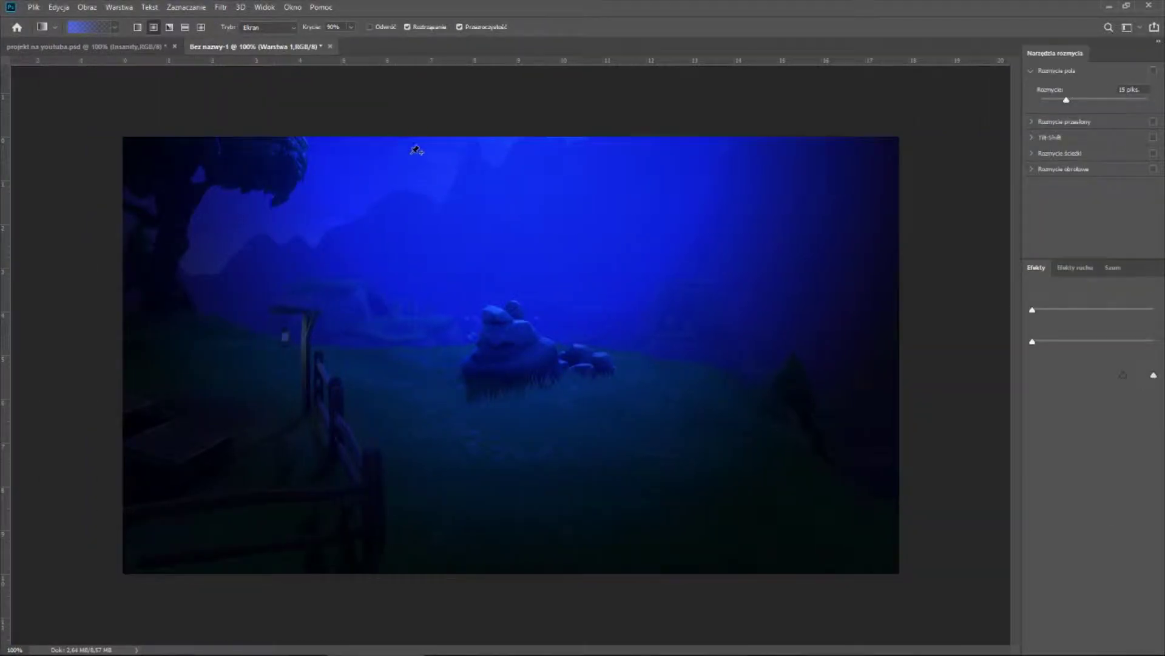
drag(1067, 100, 1056, 102)
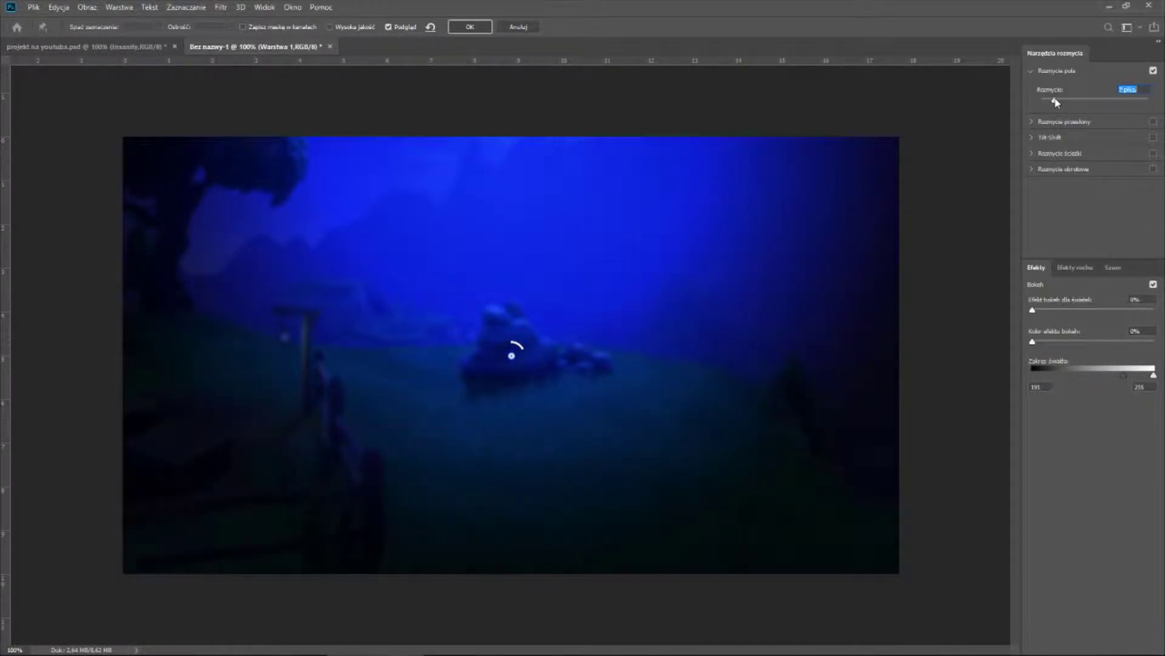
click(473, 27)
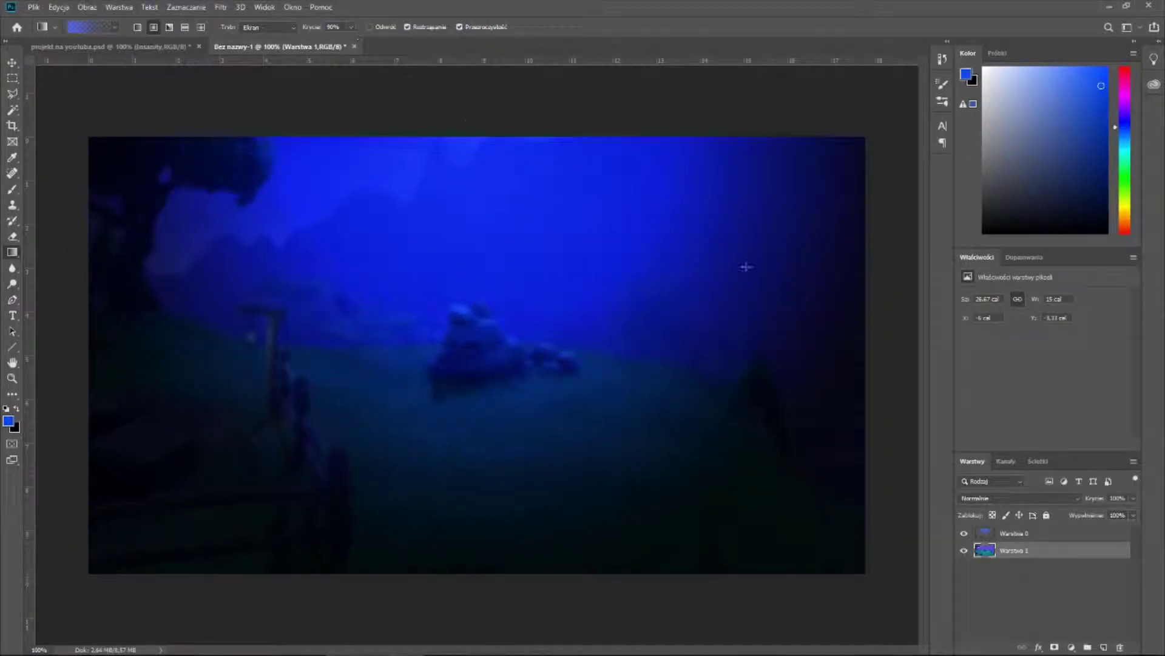
- Copy the Insanity particle layer into the thumbnail and stack it above Warstwa 0
click(138, 49)
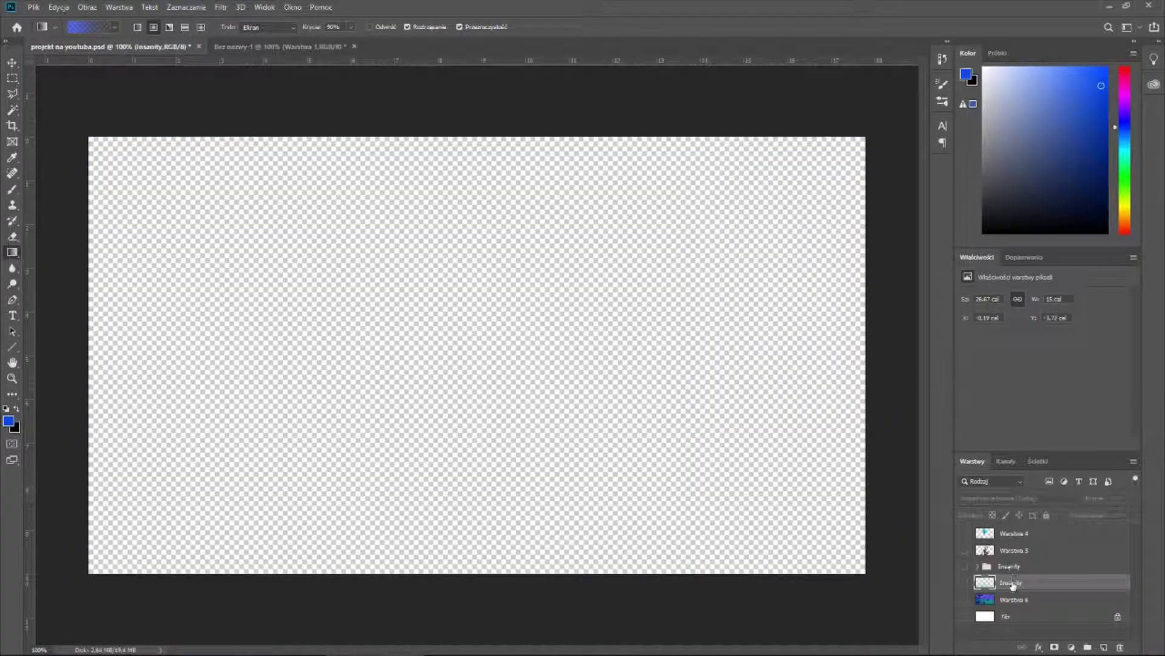
mouse_move(1018, 589)
mouse_down()
mouse_move(268, 46)
mouse_move(389, 312)
mouse_up()
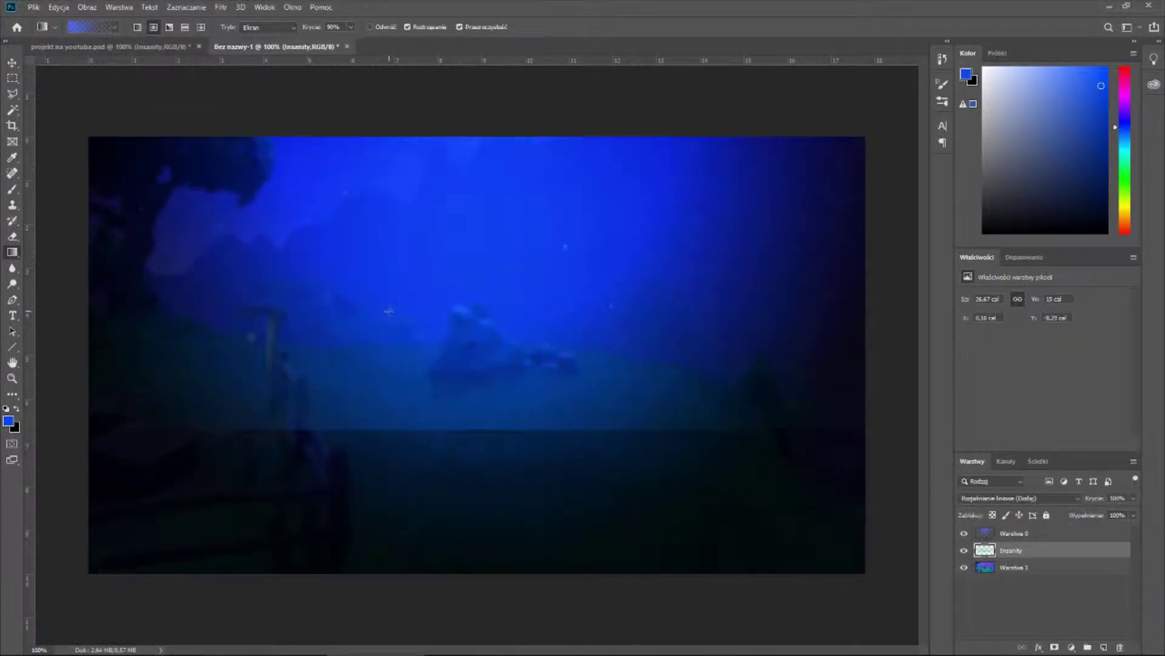
click(12, 61)
mouse_move(495, 310)
mouse_down()
mouse_move(496, 473)
mouse_move(496, 438)
mouse_up()
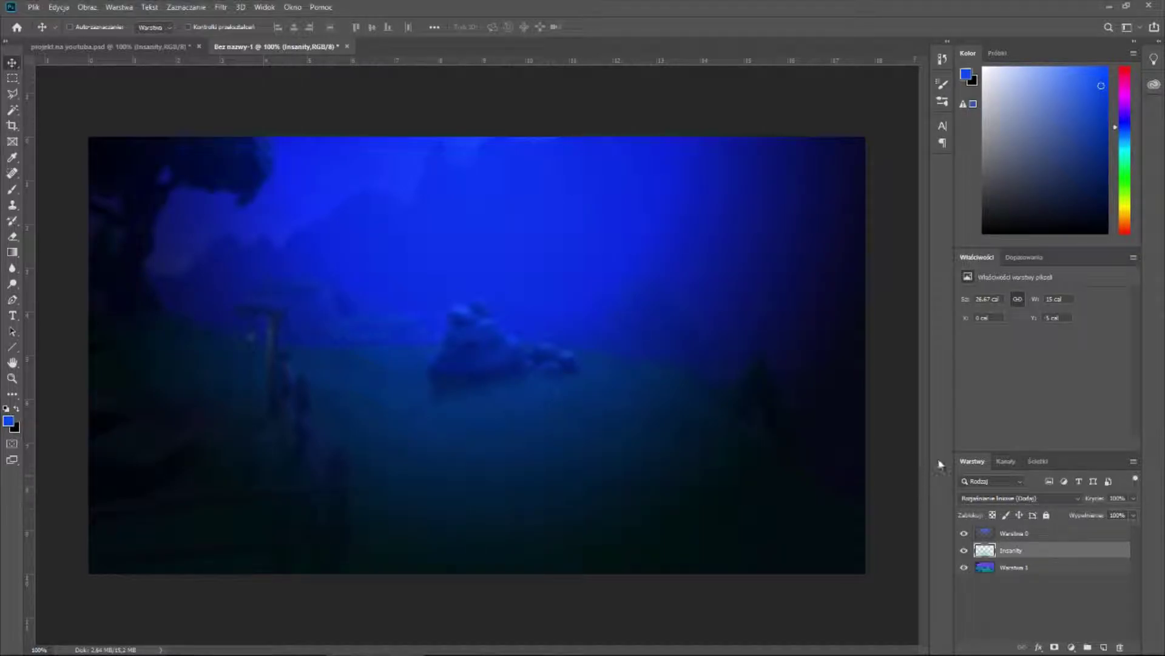
drag(1015, 556, 1012, 529)
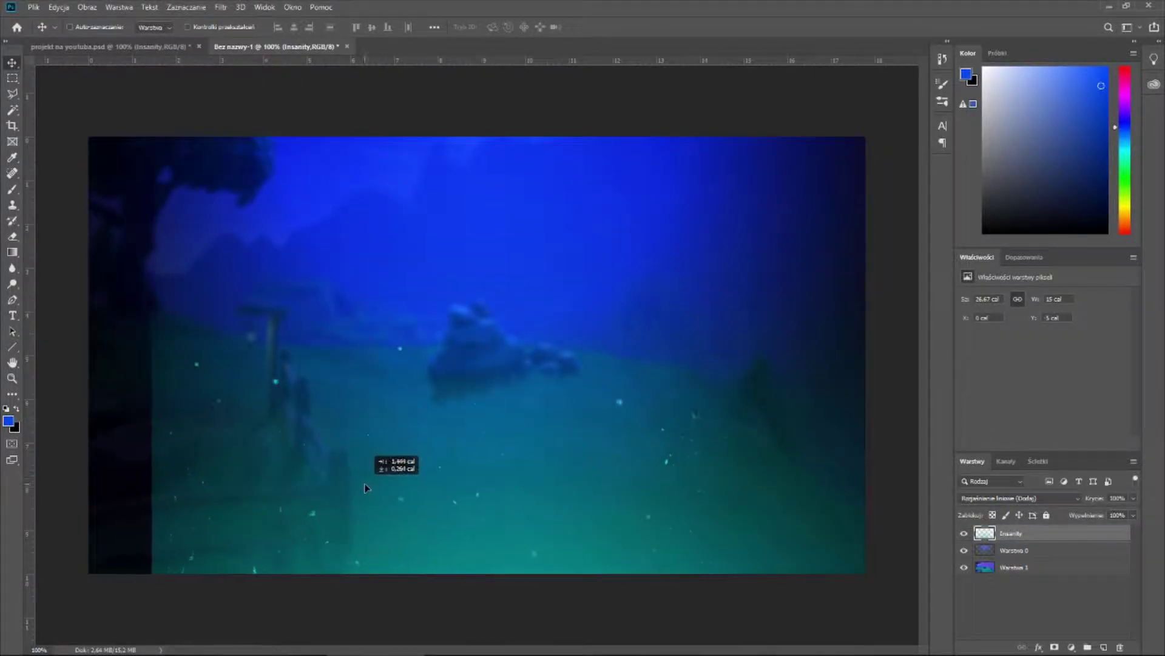
drag(288, 435, 323, 428)
- Free-transform the Insanity particles, stretching them to cover the whole canvas
click(59, 7)
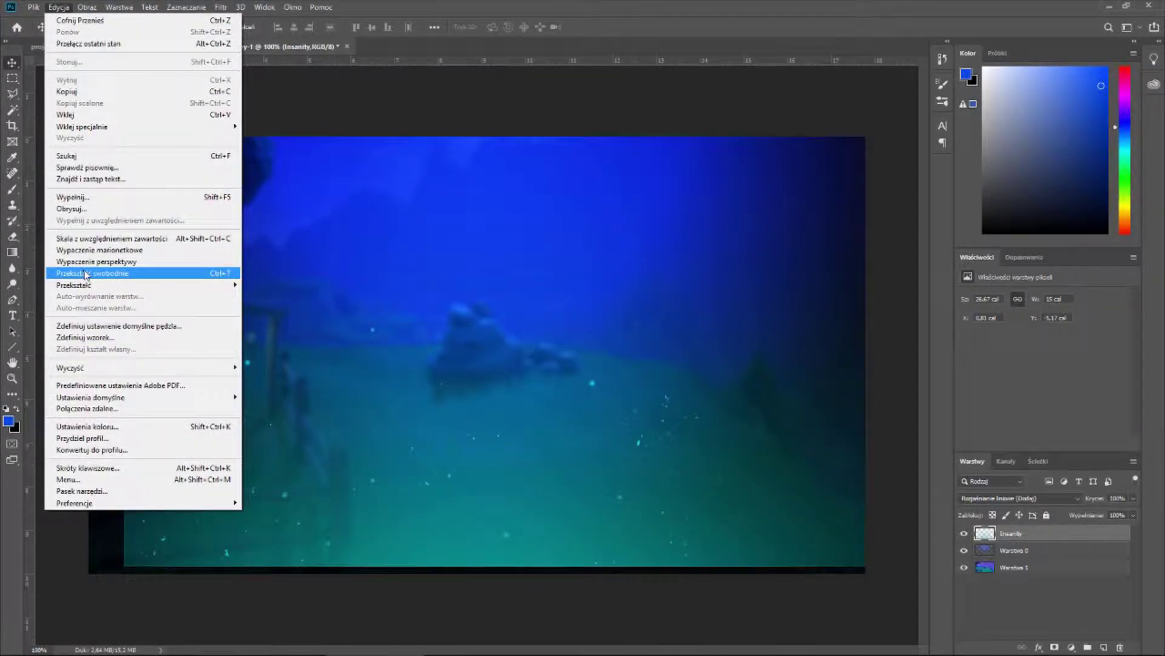
click(87, 275)
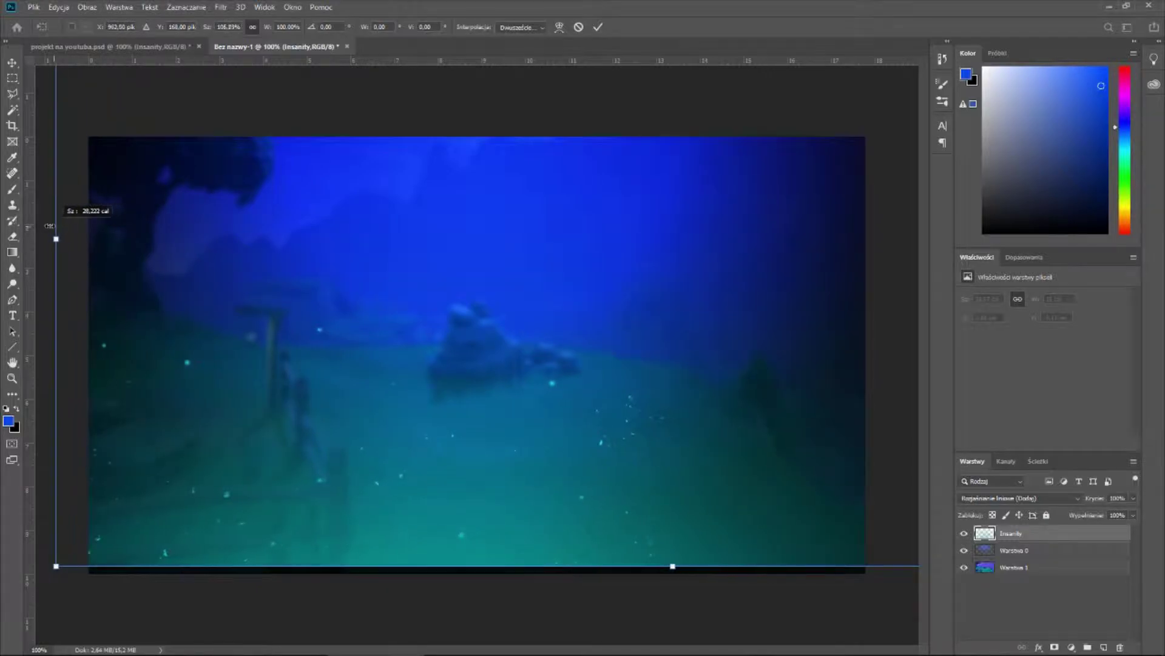
drag(124, 239, 36, 239)
mouse_move(277, 283)
mouse_down()
mouse_move(305, 283)
mouse_move(360, 314)
mouse_move(345, 314)
mouse_up()
drag(66, 275, 28, 277)
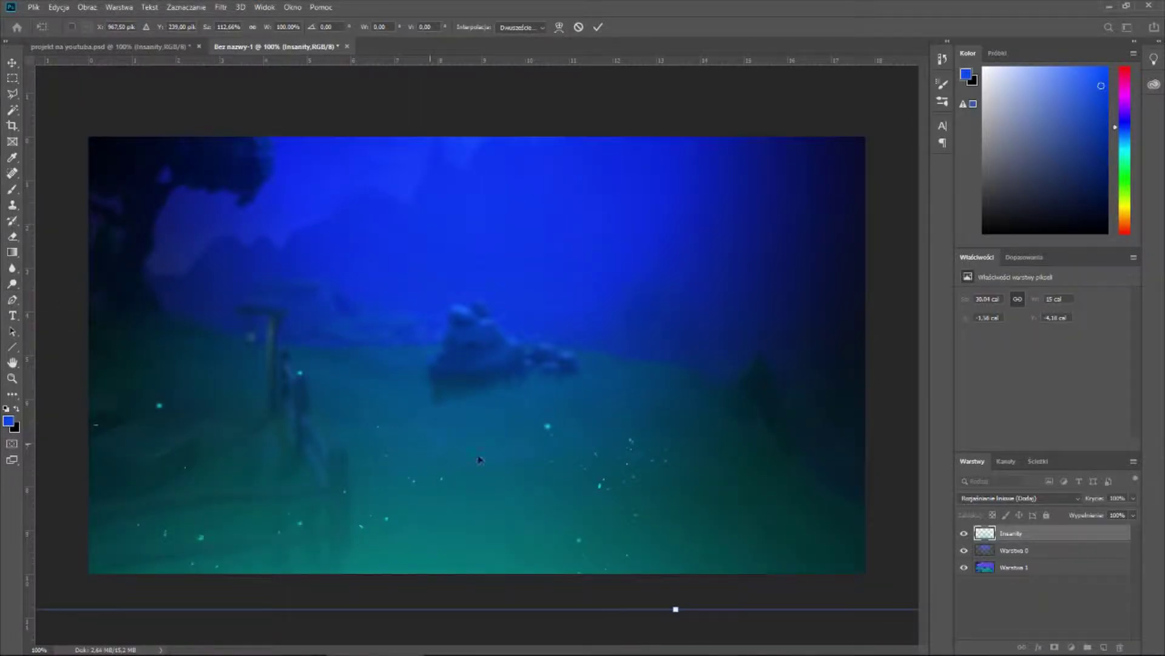
drag(480, 460, 529, 455)
drag(131, 281, 70, 281)
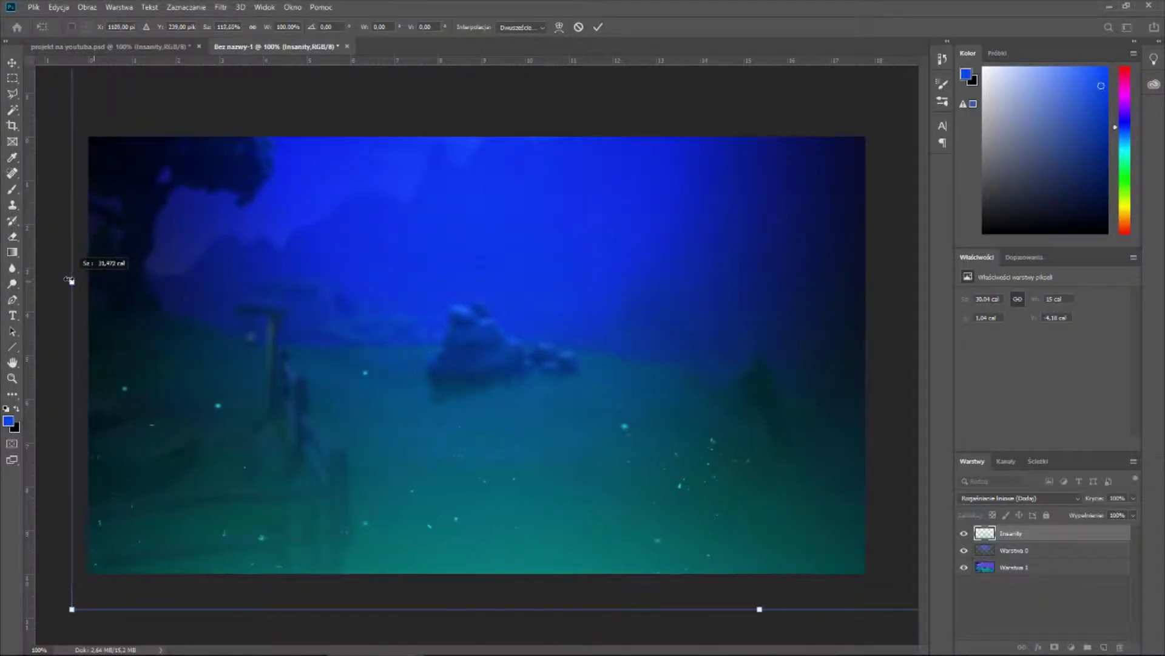
drag(329, 380, 366, 380)
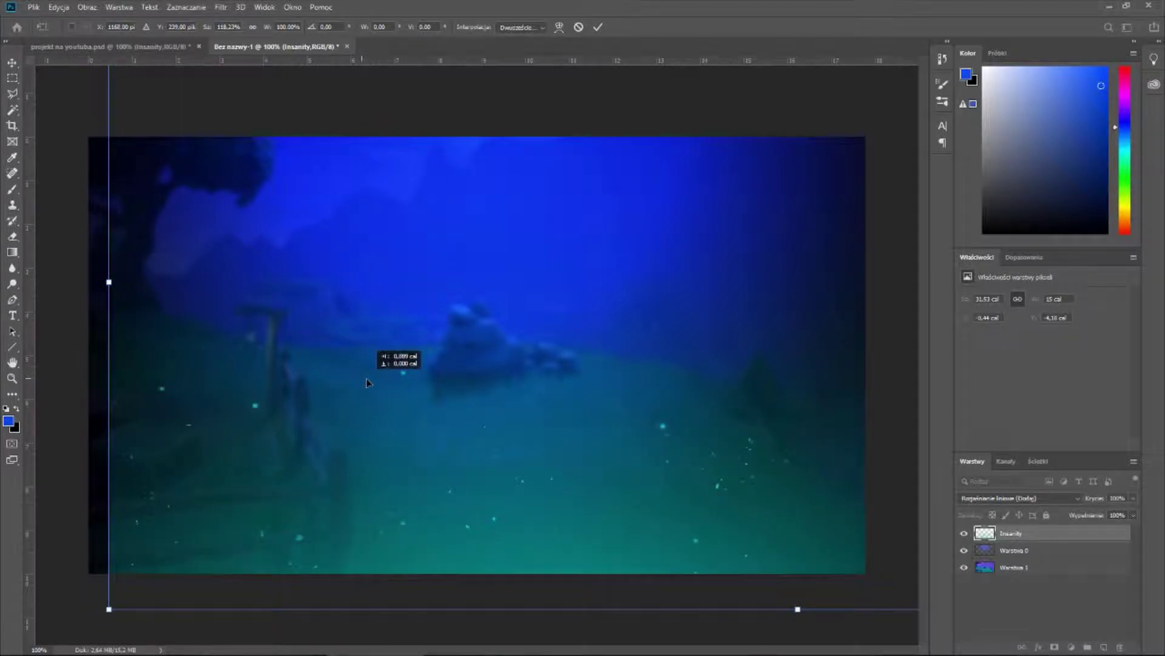
drag(107, 281, 96, 281)
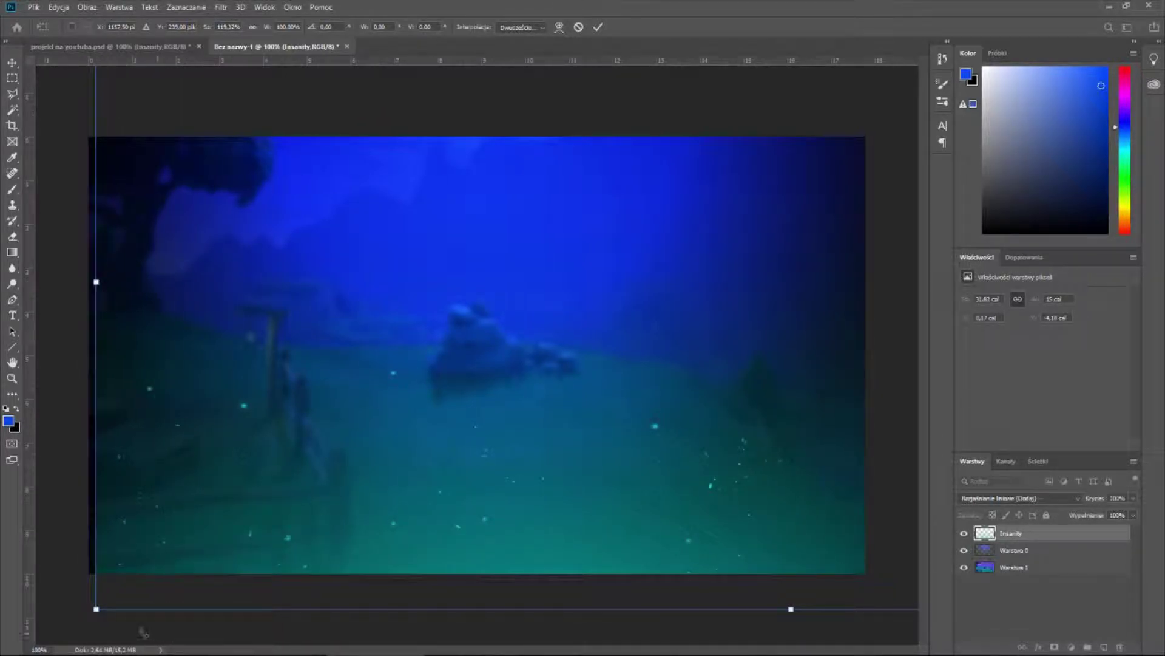
drag(97, 609, 81, 633)
drag(421, 475, 398, 447)
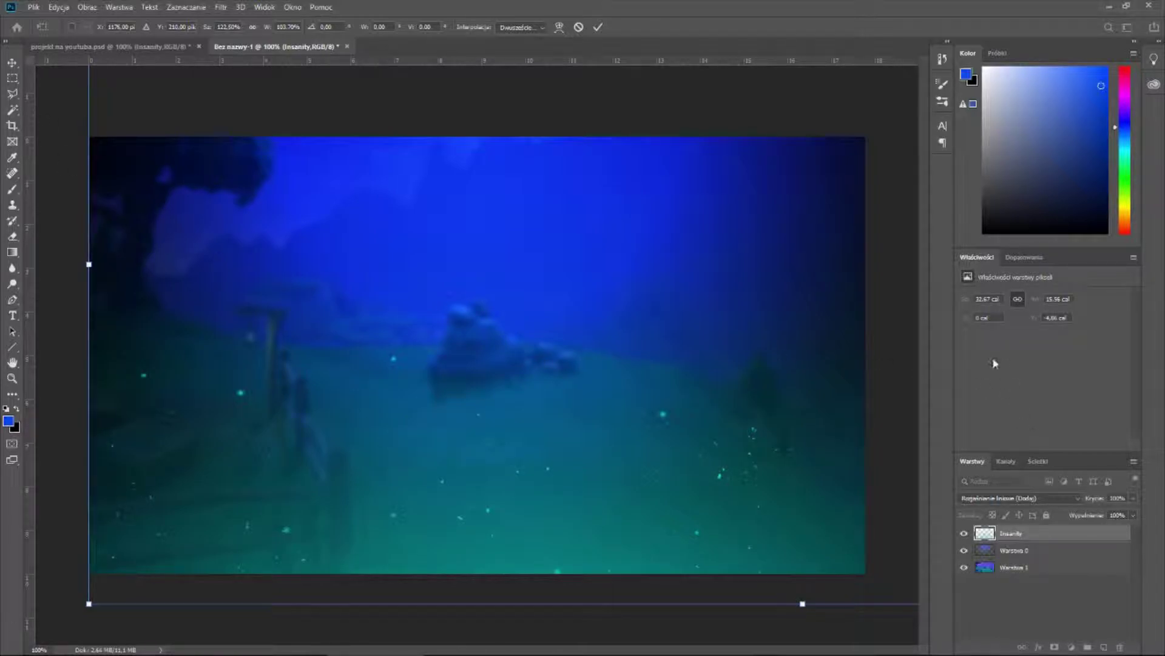
click(1013, 258)
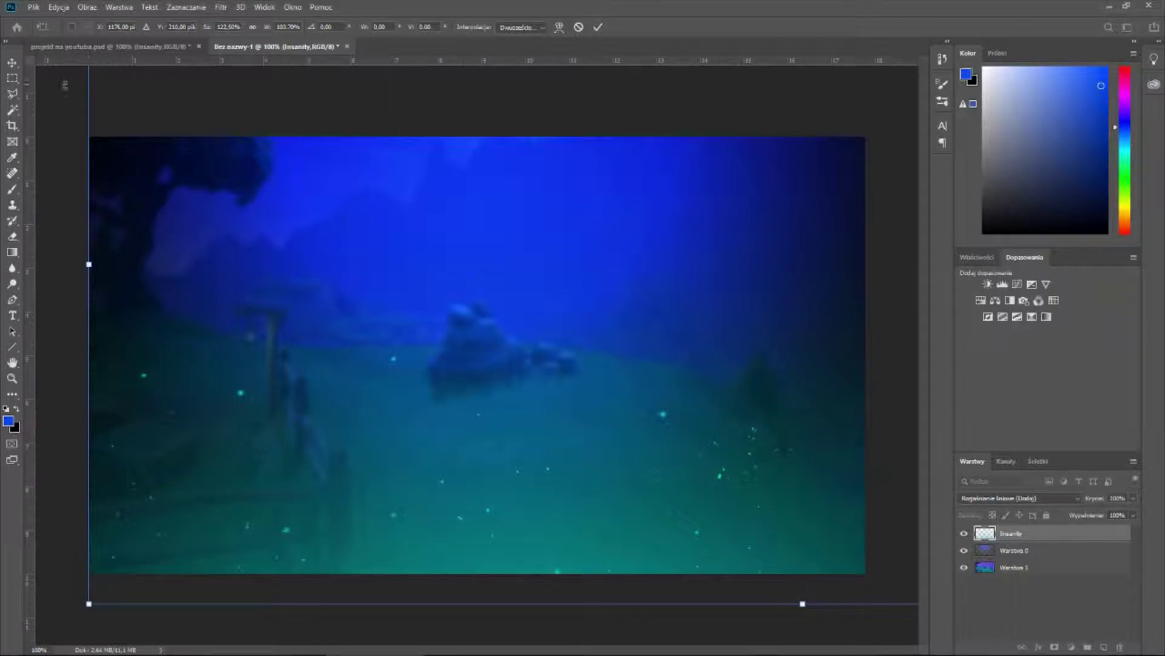
- Add a Hue/Saturation layer clipped to Insanity with hue around +33, turning the teal particles blue
click(12, 79)
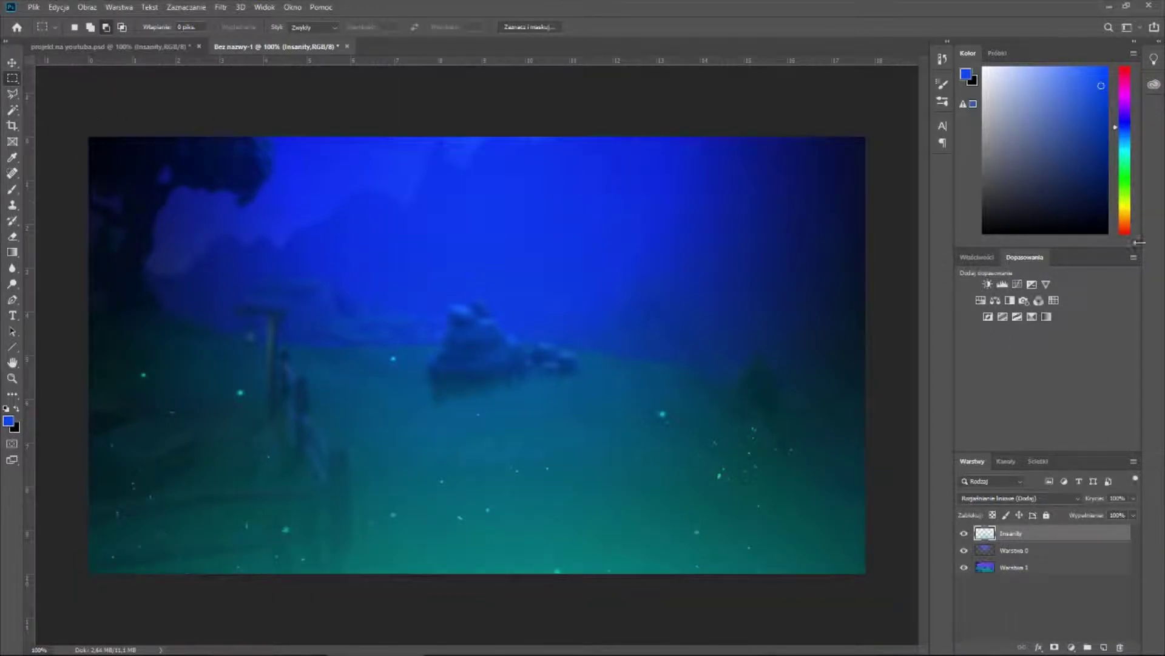
click(1127, 27)
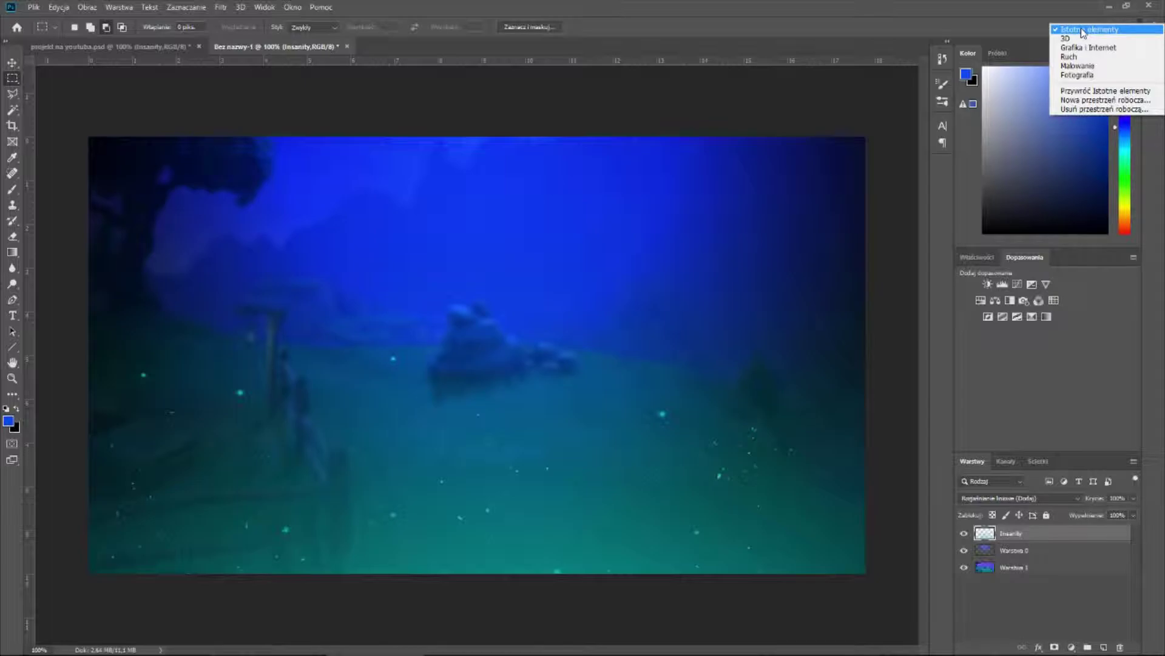
click(836, 106)
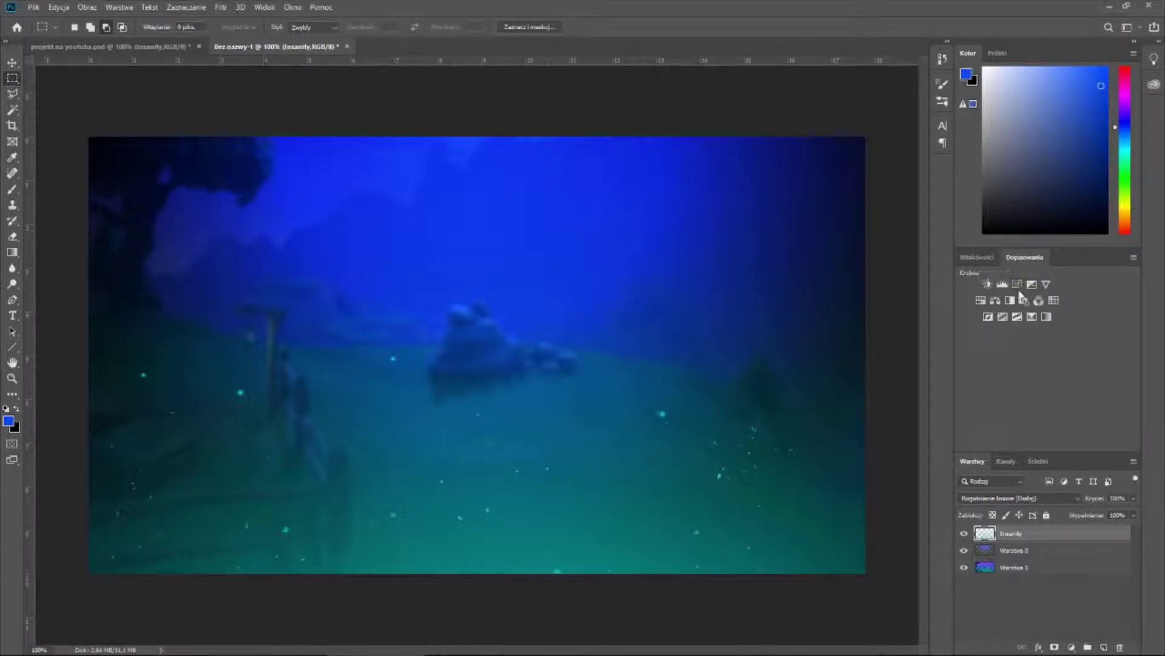
click(982, 303)
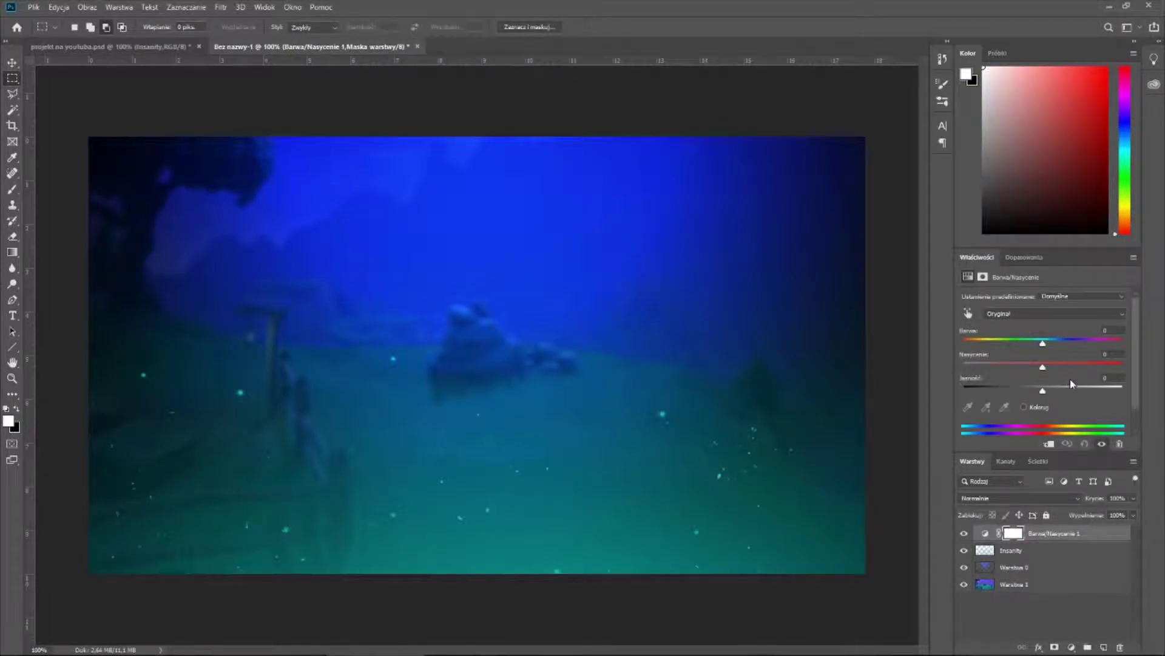
drag(1042, 345, 1038, 345)
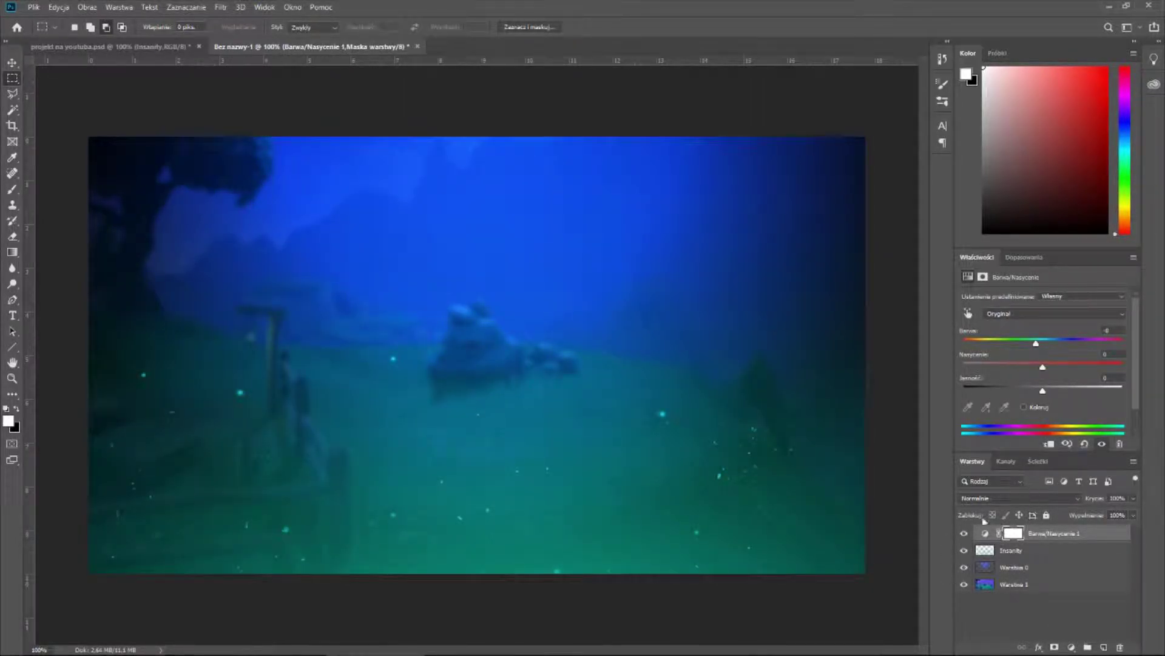
right_click(1046, 534)
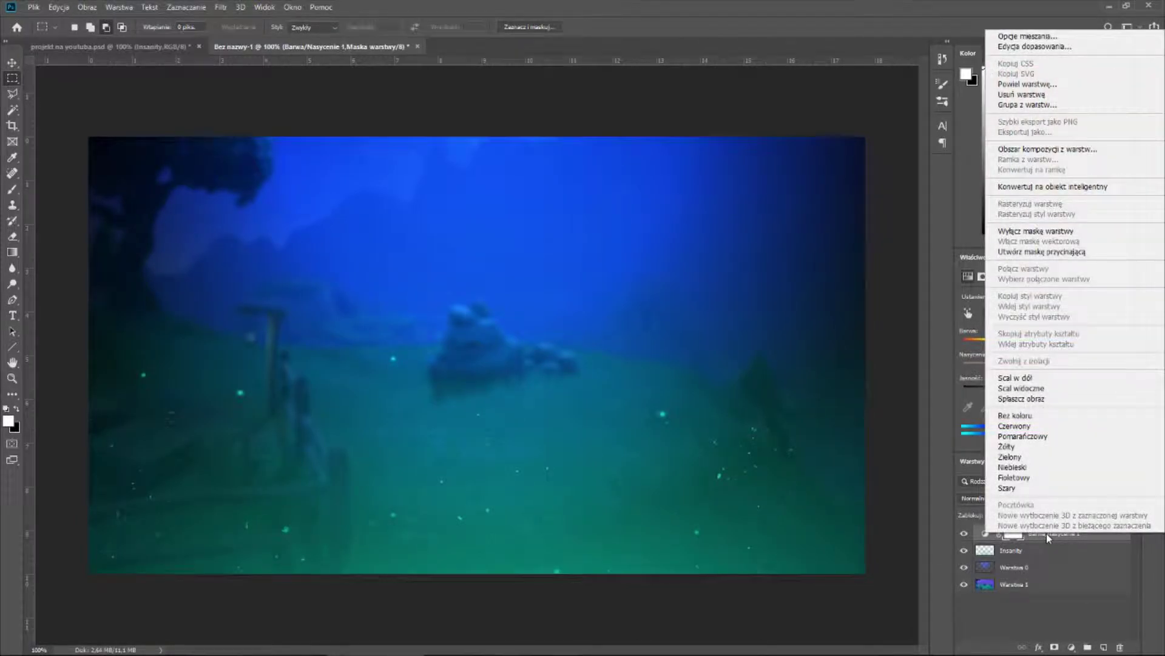
click(1035, 251)
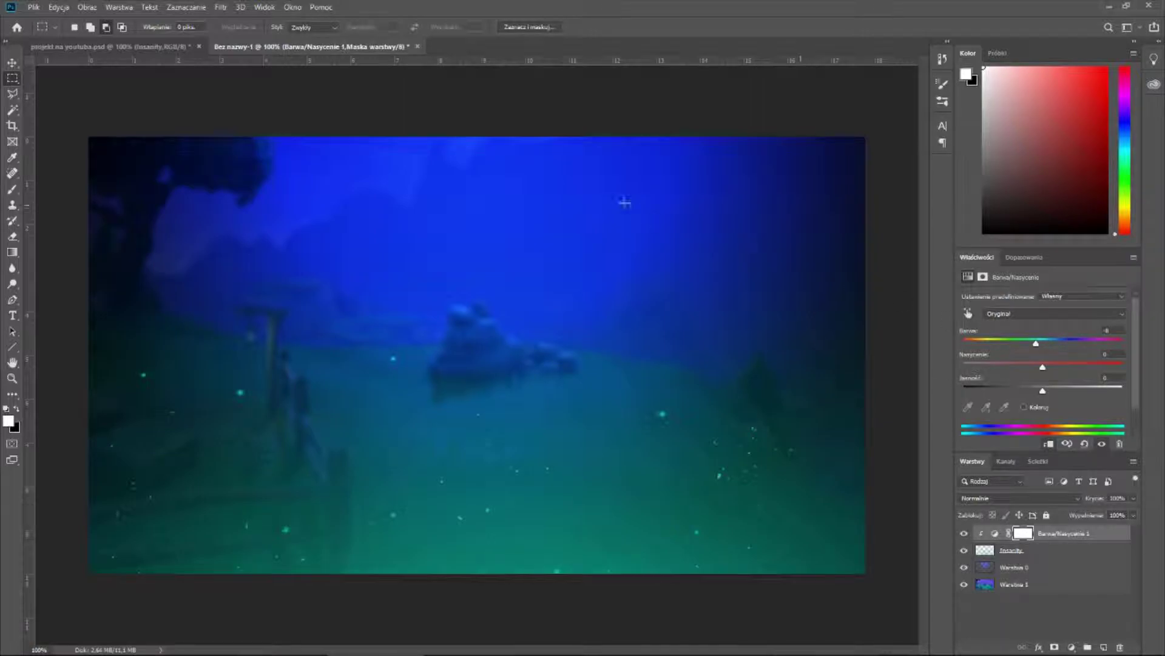
drag(1036, 346, 1069, 353)
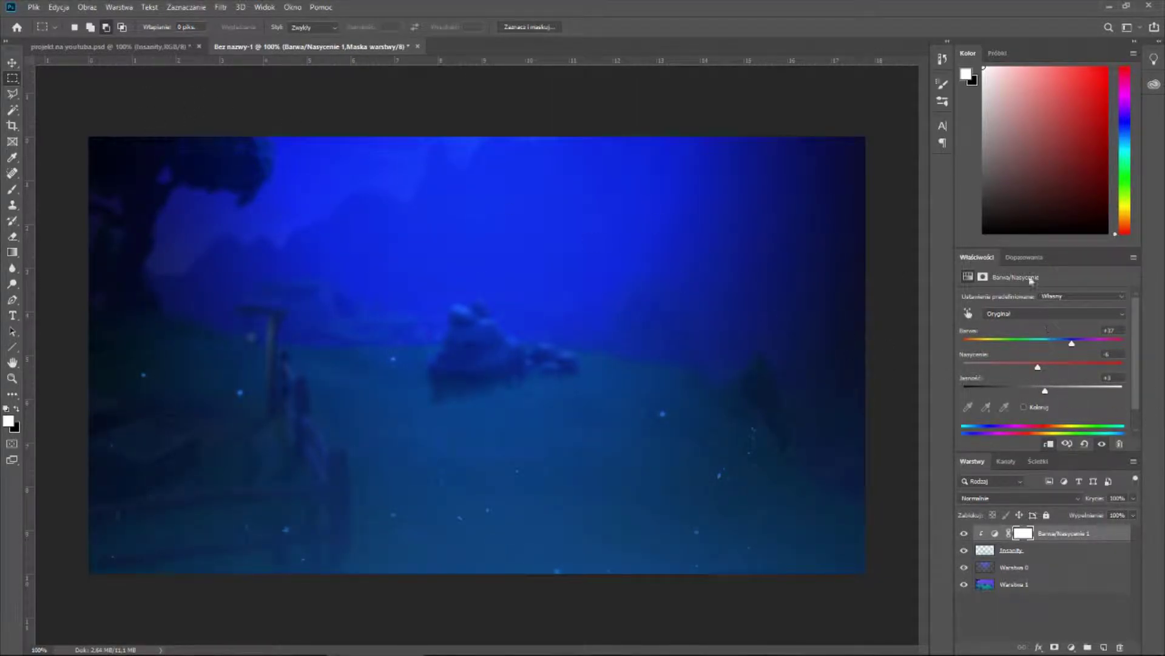
- Merge the Barwa/Nasycenie 1 adjustment down into the Insanity layer
click(1034, 557)
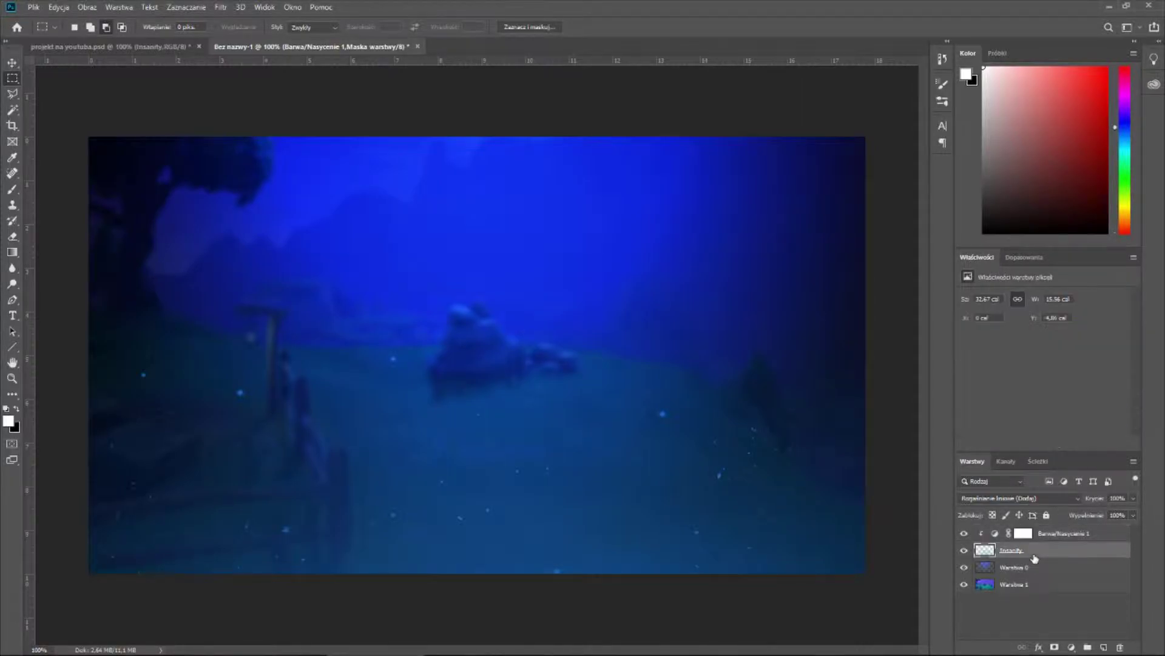
click(1053, 534)
right_click(1053, 534)
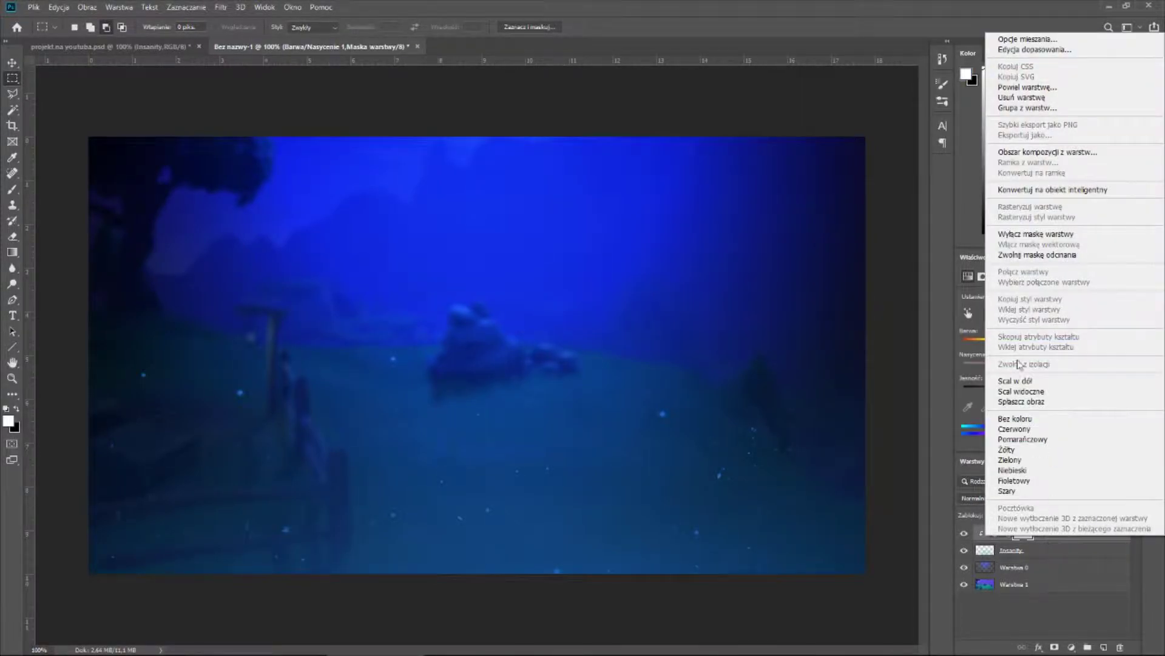
click(1020, 381)
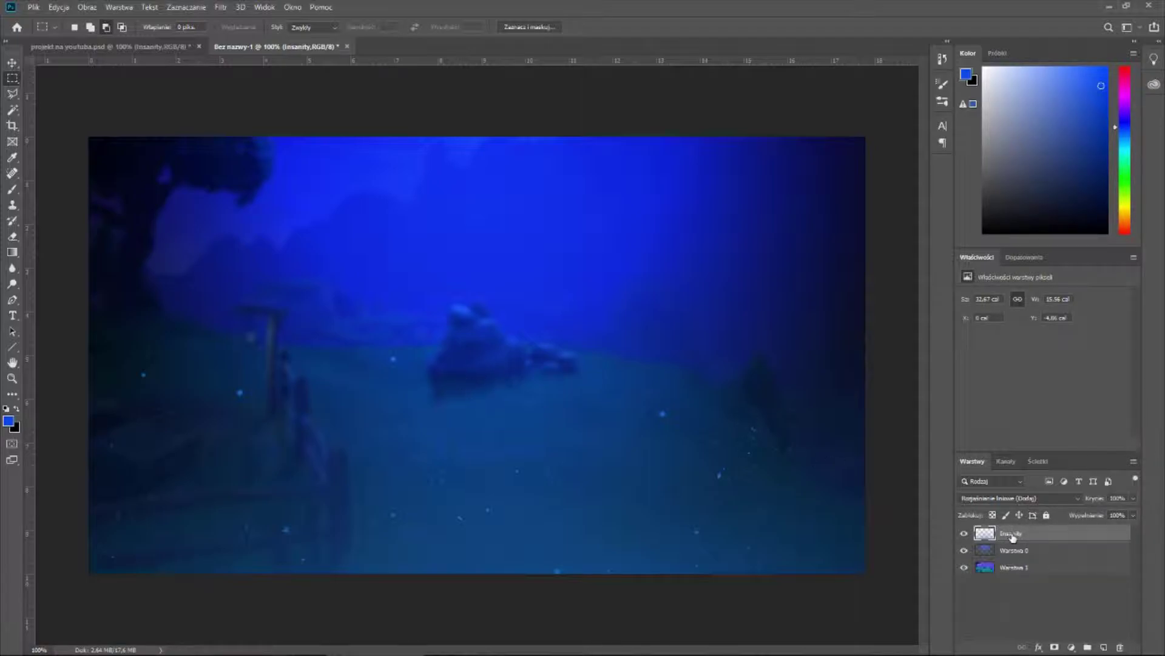
- Duplicate Insanity as Insanity kopia, shift it up and flip it vertically
key(ctrl+j)
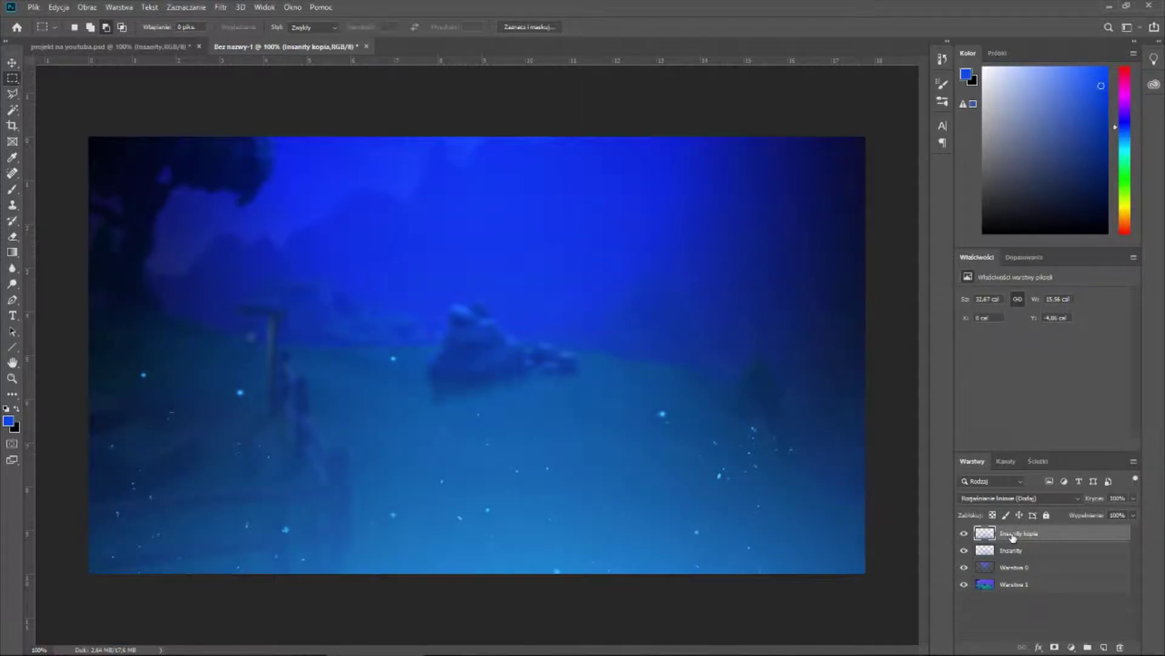
click(12, 63)
mouse_move(423, 514)
mouse_down()
mouse_move(423, 249)
mouse_move(457, 447)
mouse_move(398, 474)
mouse_move(457, 506)
mouse_move(430, 462)
mouse_move(429, 428)
mouse_move(457, 370)
mouse_up()
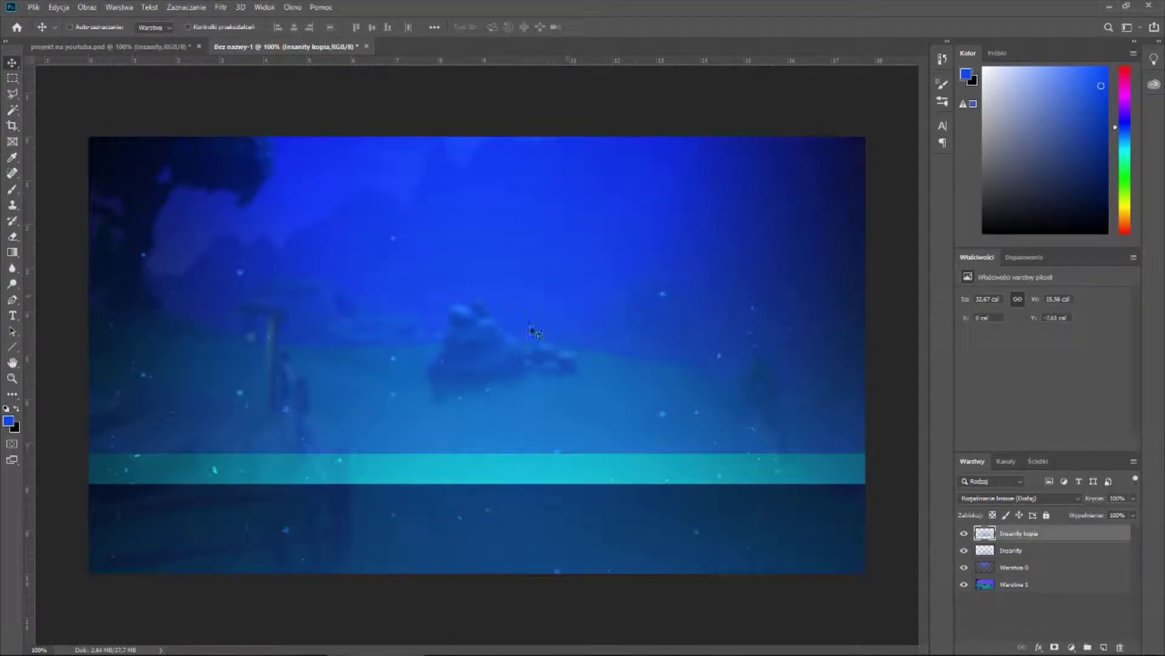
key(ctrl+t)
right_click(448, 310)
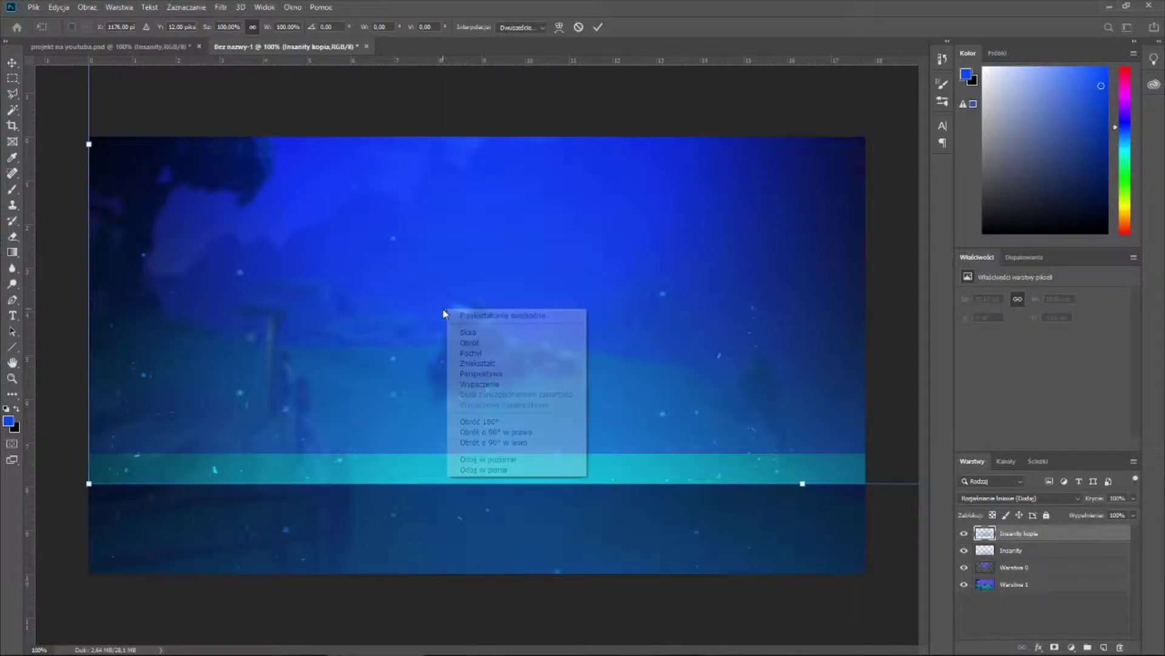
click(485, 469)
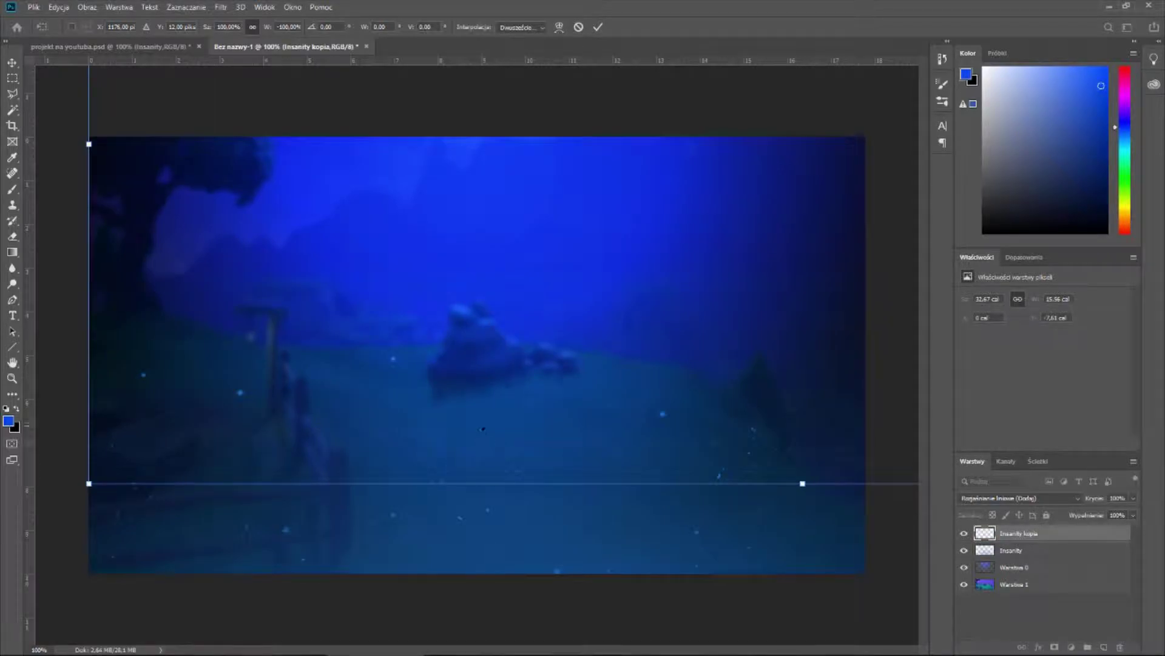
drag(497, 273, 508, 515)
- Flip the particle copy horizontally, stretch it across the canvas and commit the transform
right_click(277, 285)
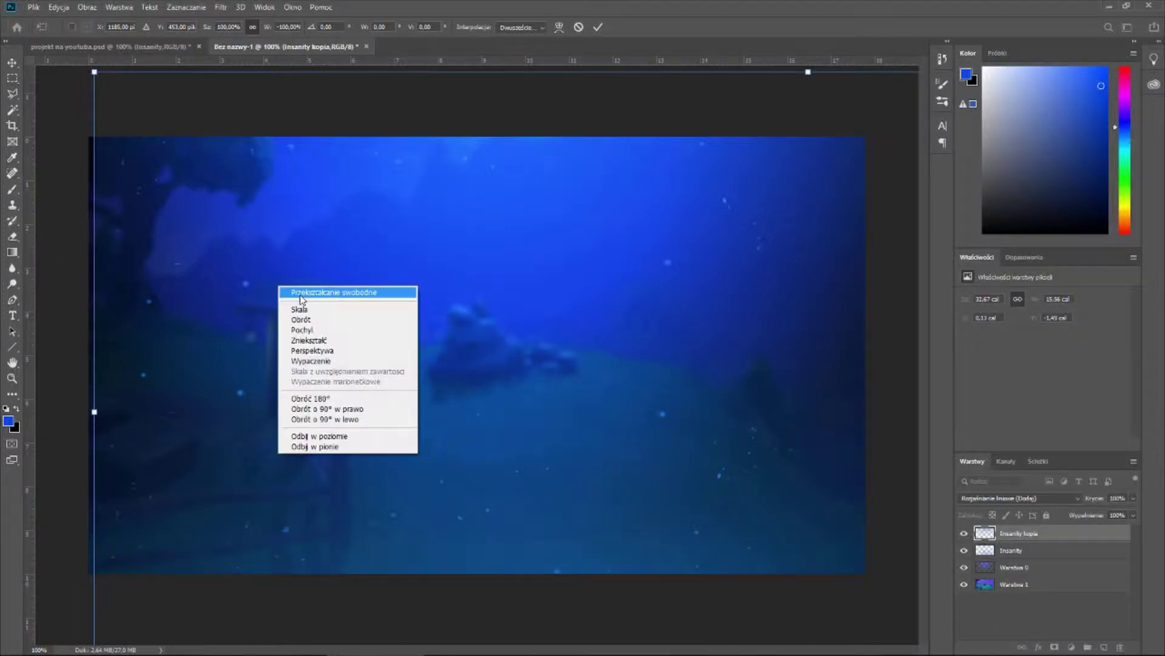
click(349, 437)
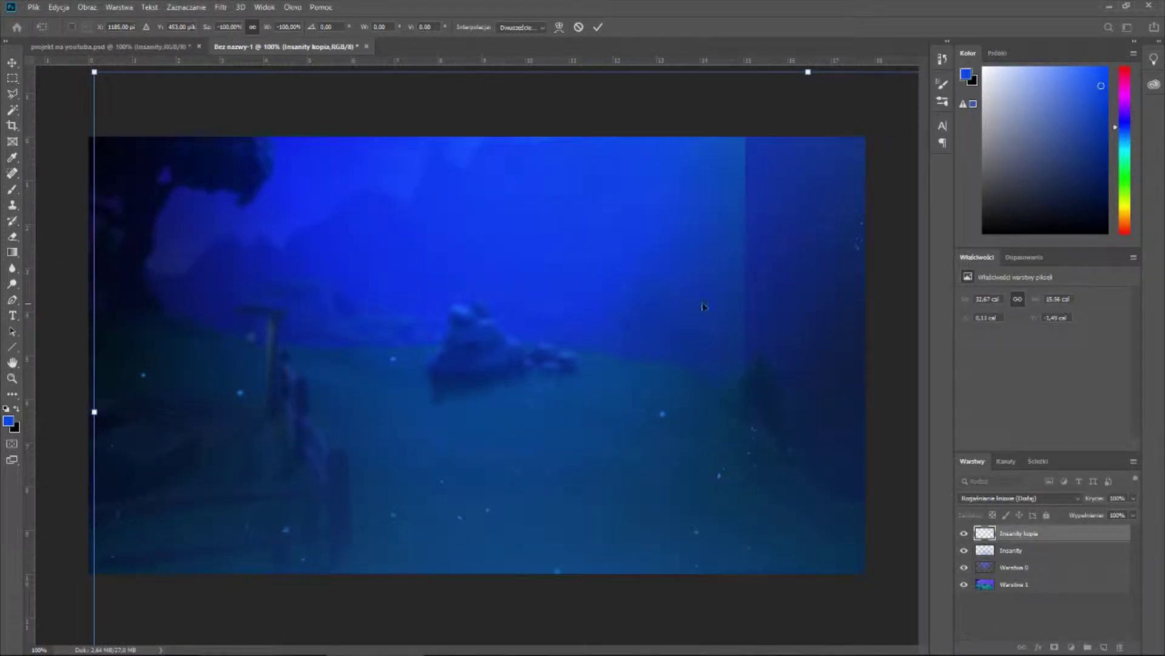
mouse_move(628, 282)
mouse_down()
mouse_move(461, 321)
mouse_move(14, 326)
mouse_up()
drag(305, 260, 298, 256)
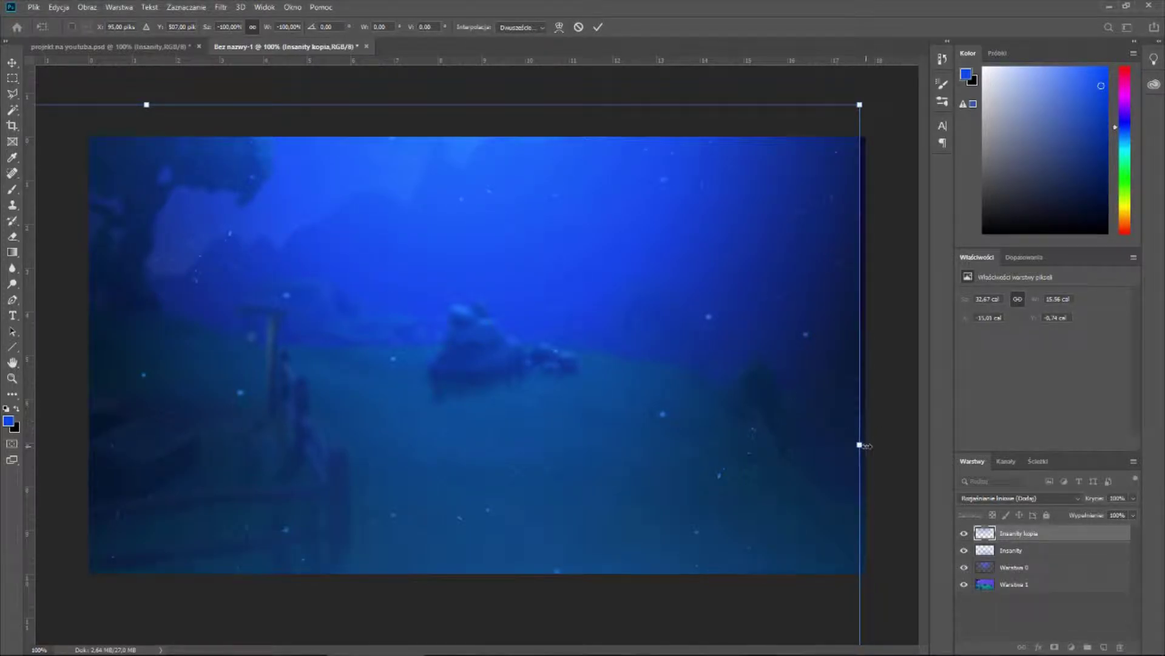
drag(859, 444, 865, 444)
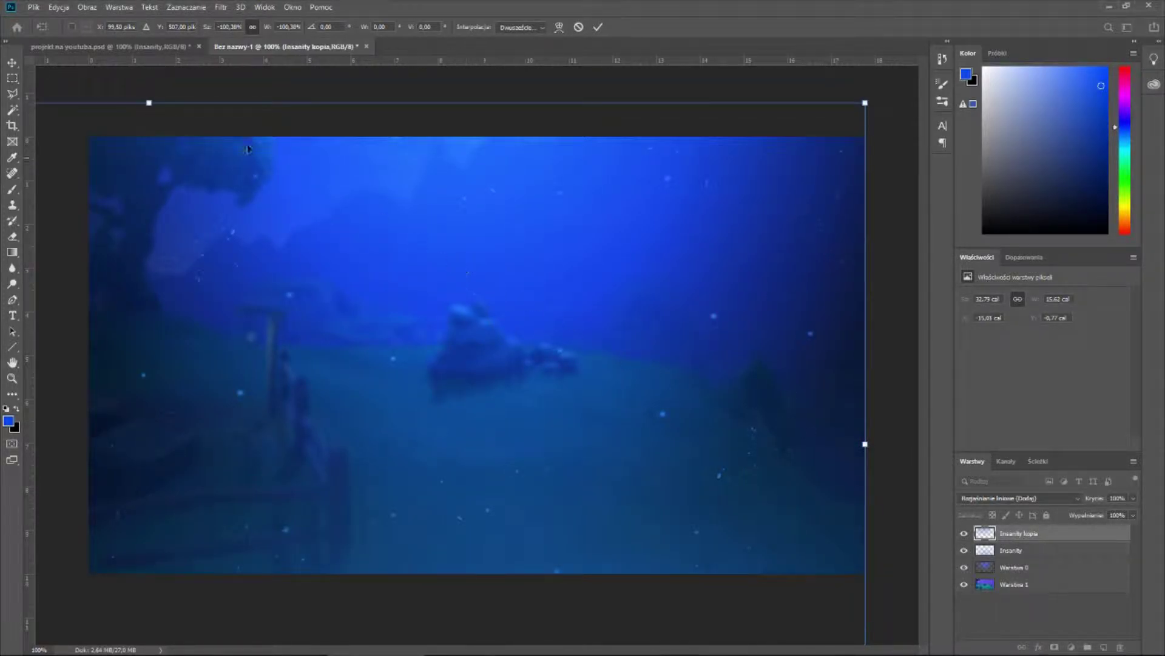
click(12, 78)
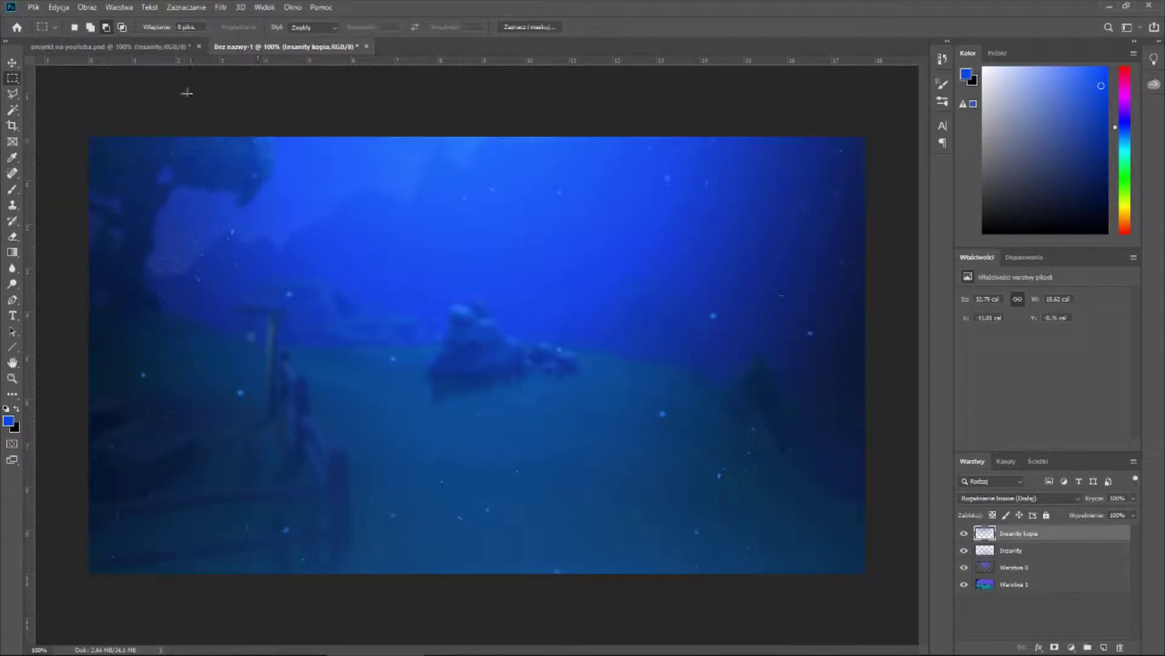
- Copy the Warstwa 5 ninja layer from projekt na youtuba.psd into the thumbnail
click(167, 46)
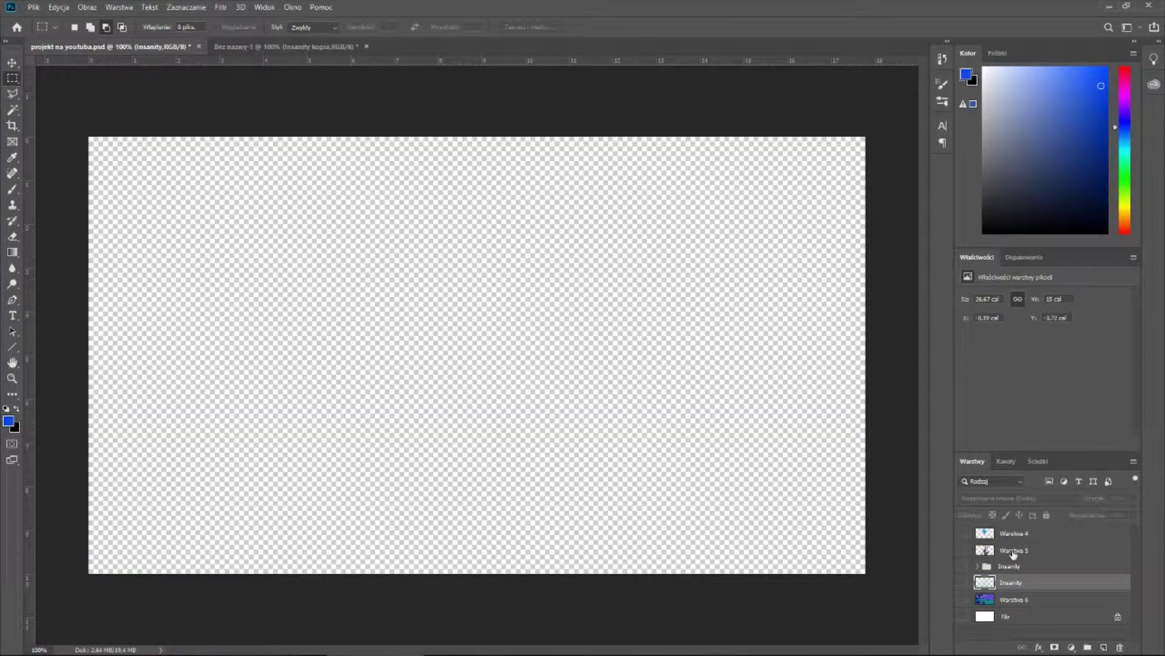
click(1012, 552)
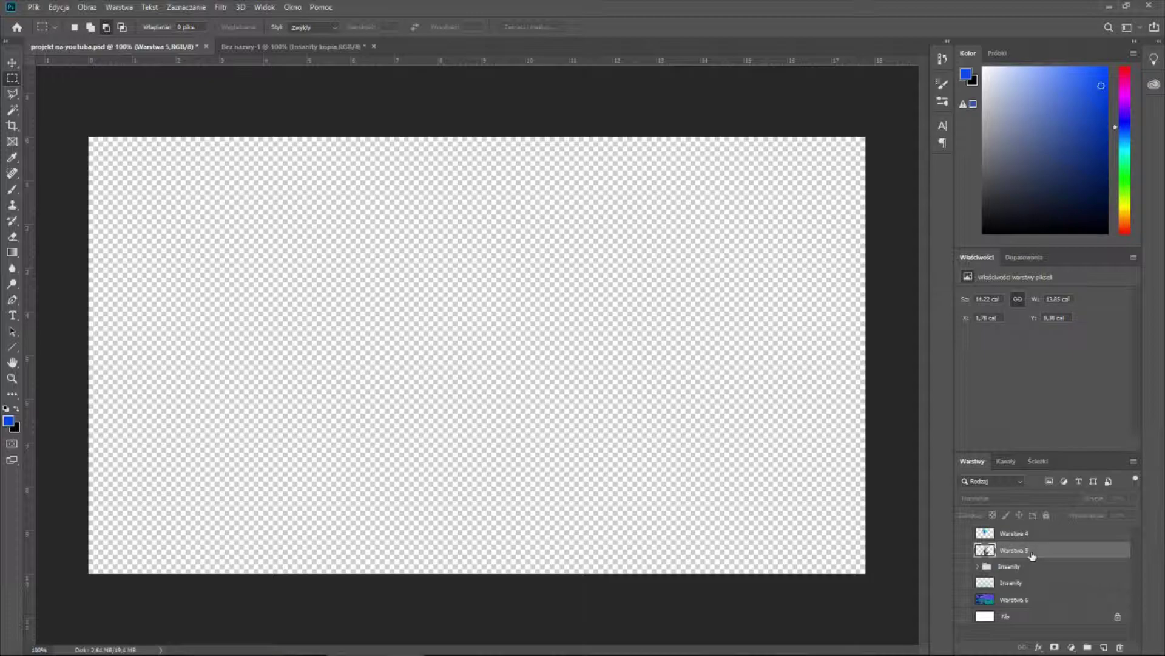
mouse_move(1036, 555)
mouse_down()
mouse_move(284, 48)
mouse_move(448, 271)
mouse_up()
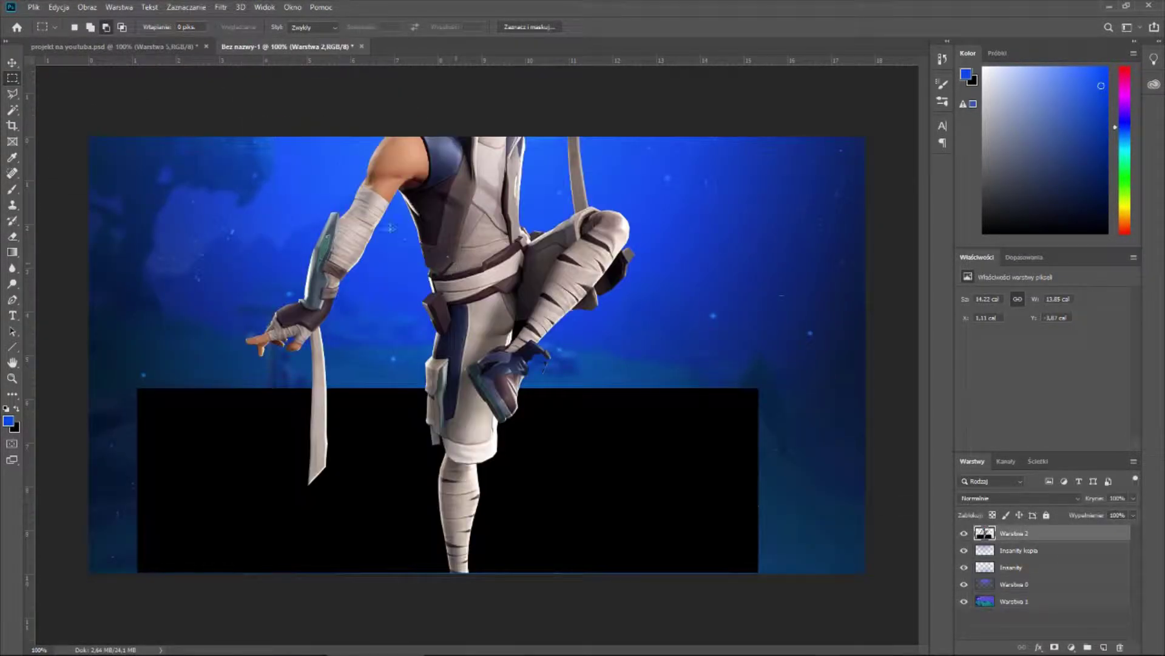
- Magic Wand-delete the black areas on both sides of the ninja's leg and deselect
click(11, 111)
click(405, 487)
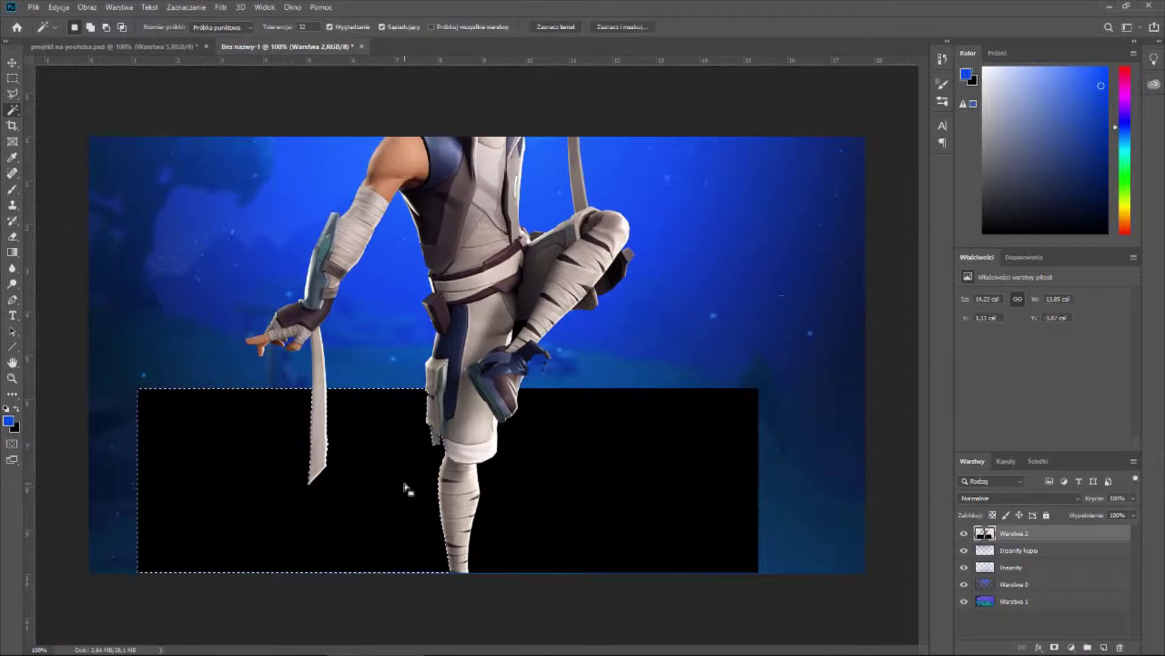
key(Delete)
click(556, 493)
key(Delete)
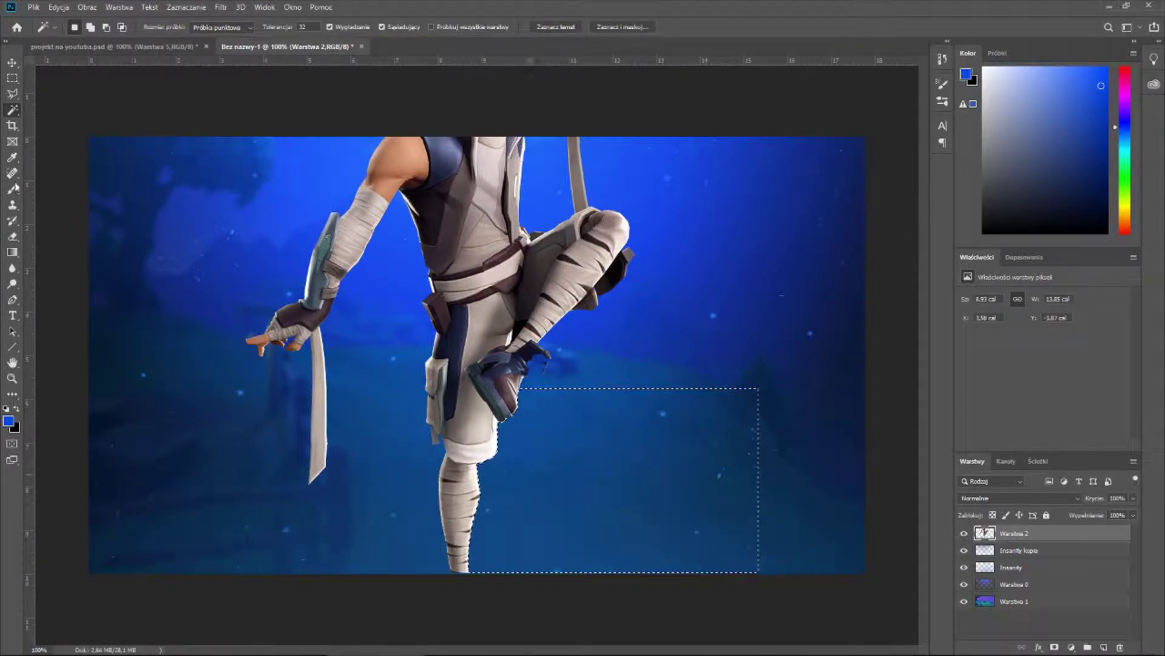
key(ctrl+d)
click(58, 7)
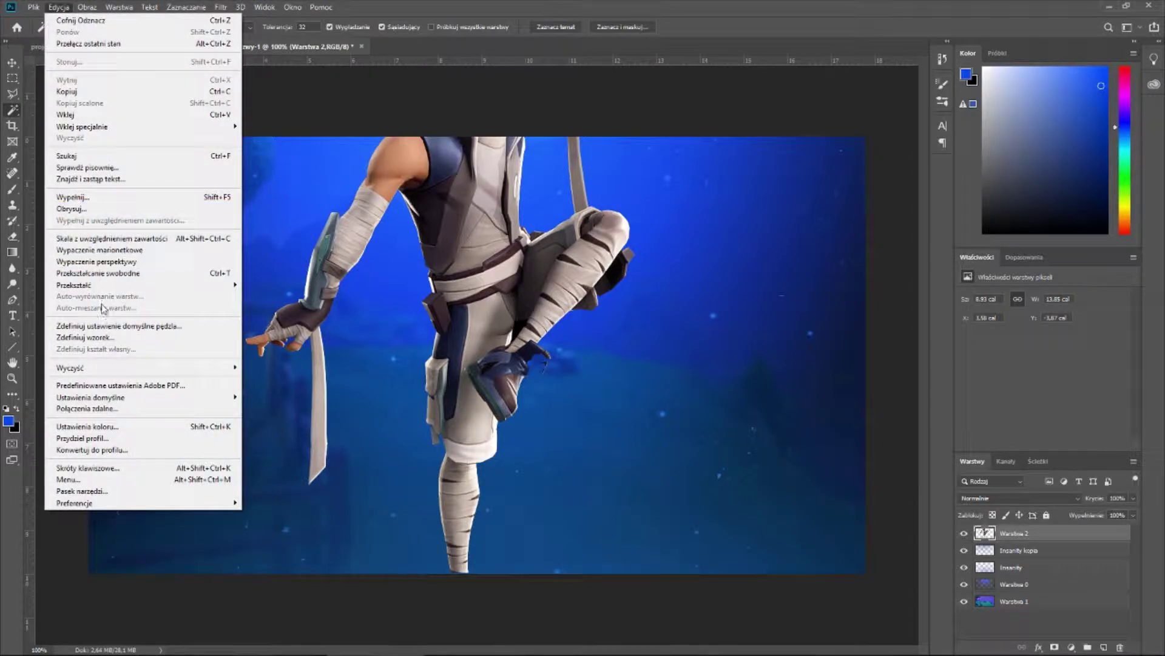
click(97, 273)
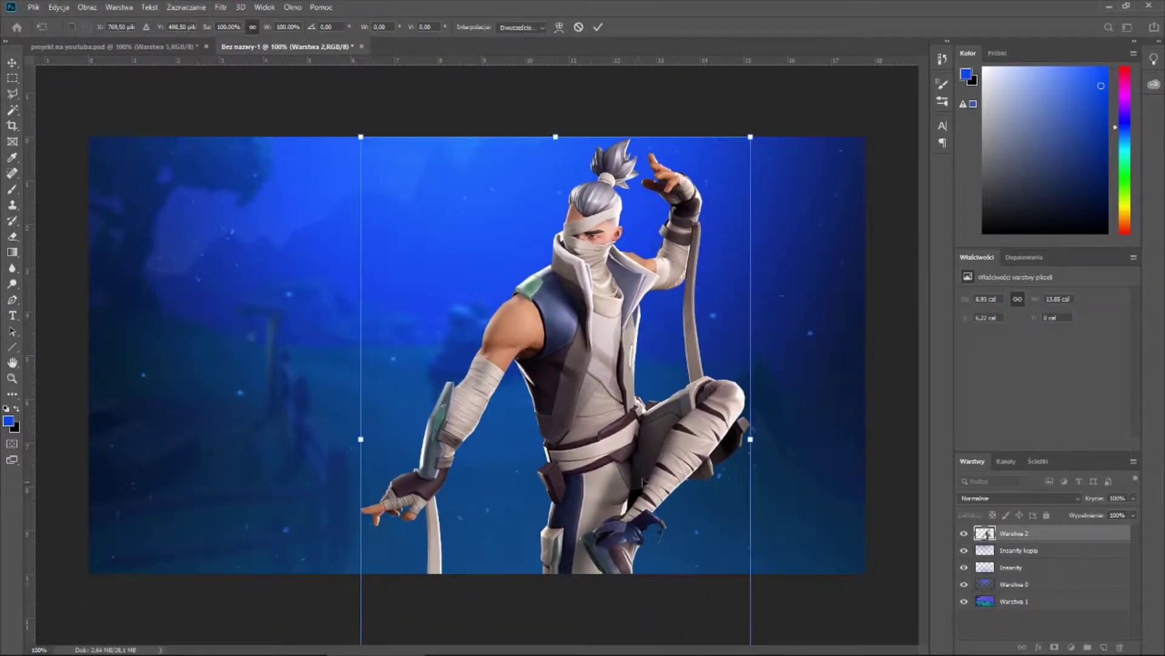
- Scale the ninja cutout to about 120%, position it, and add an empty layer above
drag(644, 565, 737, 638)
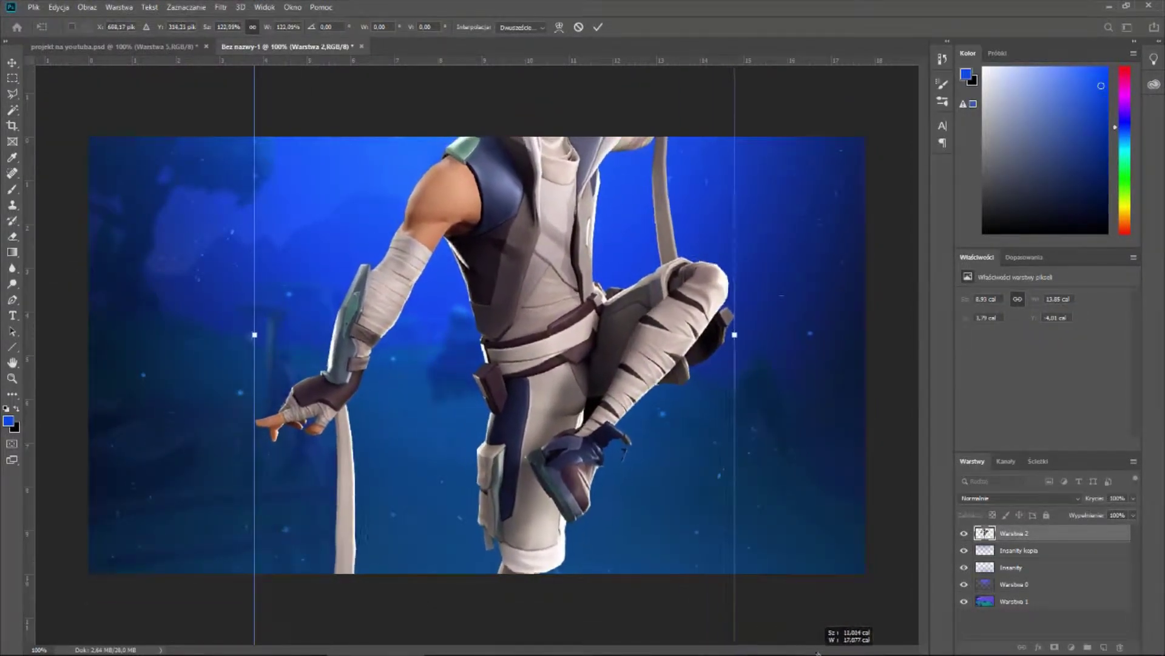
drag(539, 271, 637, 405)
key(Right)
key(Right)
key(Right)
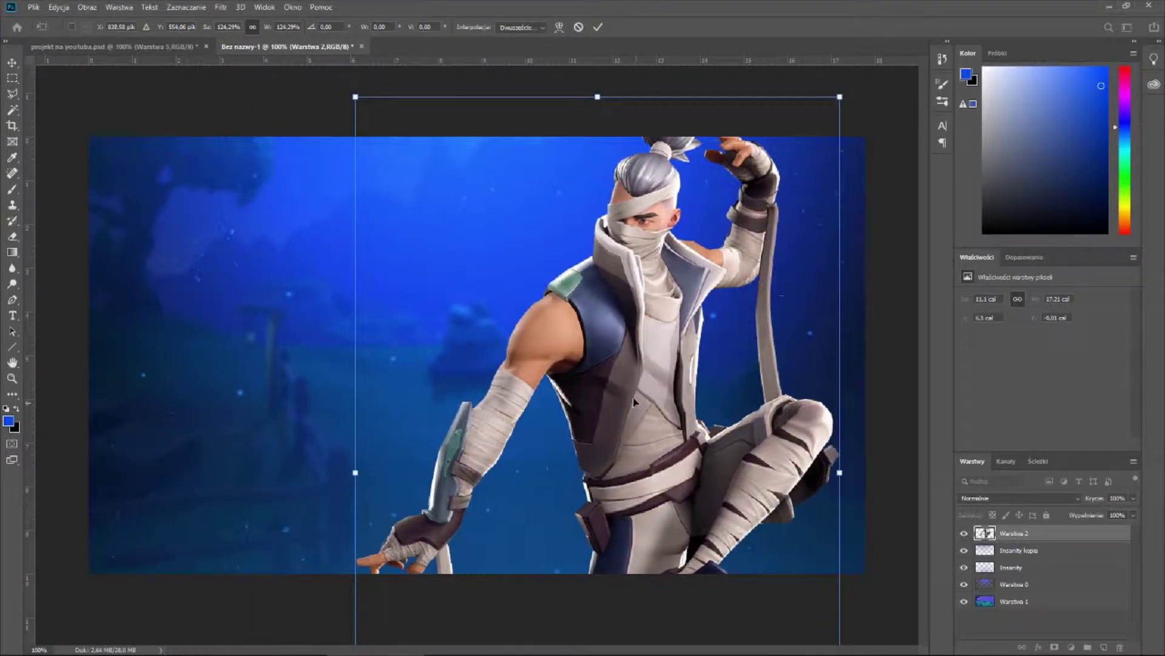
drag(357, 91, 372, 120)
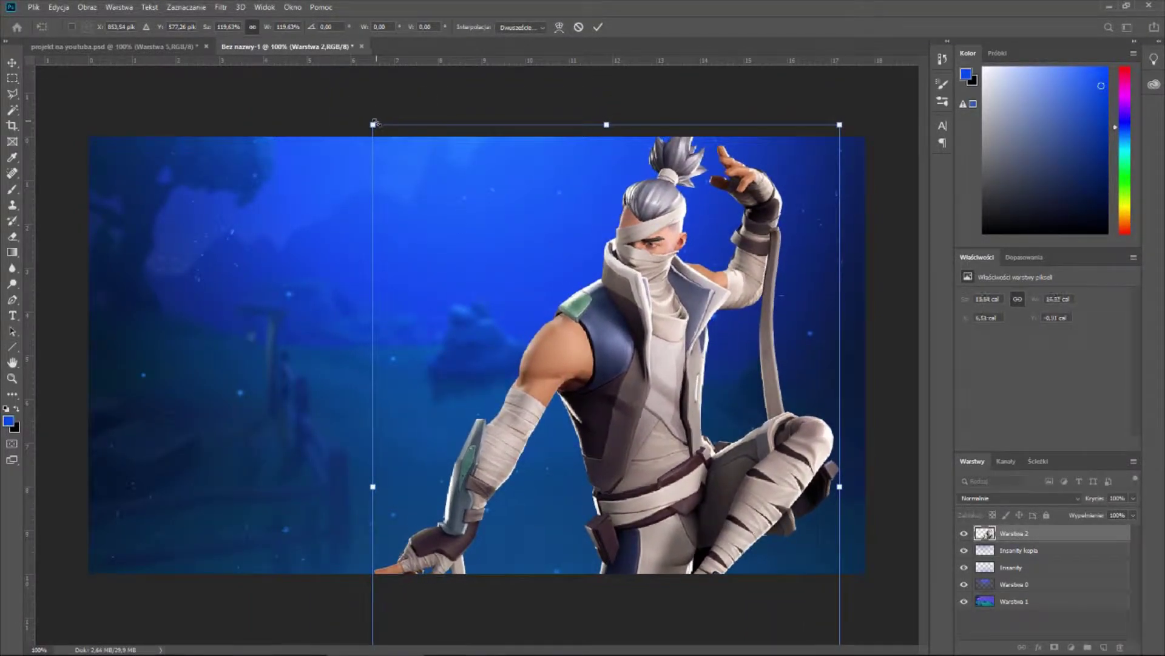
drag(578, 245, 560, 221)
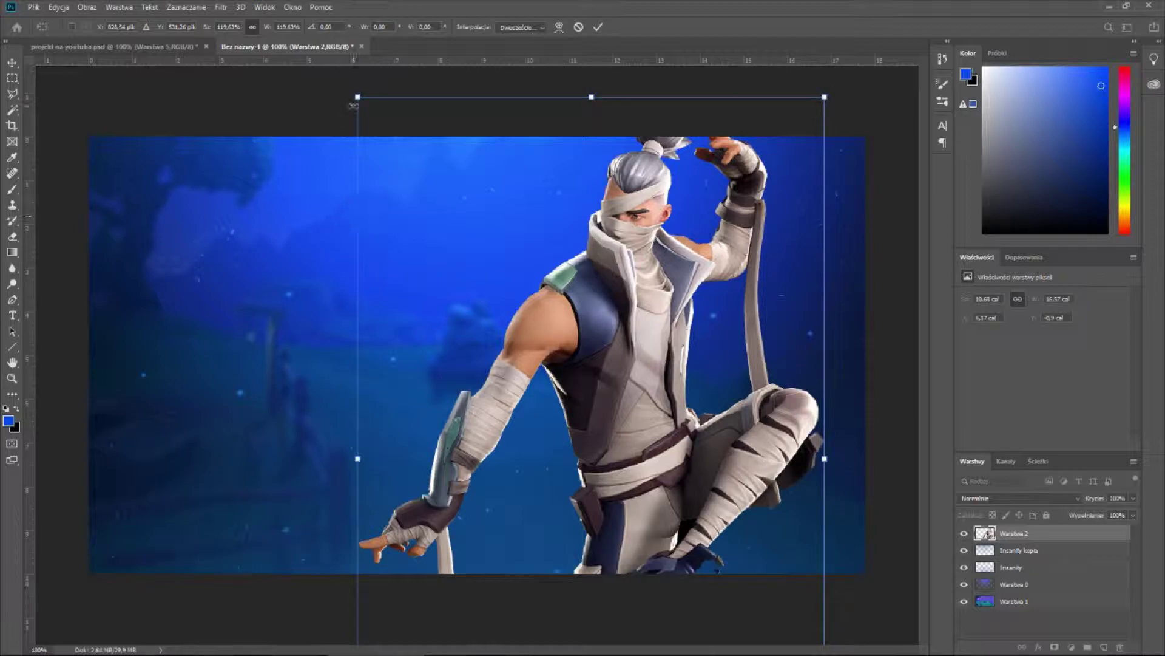
drag(351, 96, 348, 92)
drag(553, 240, 550, 245)
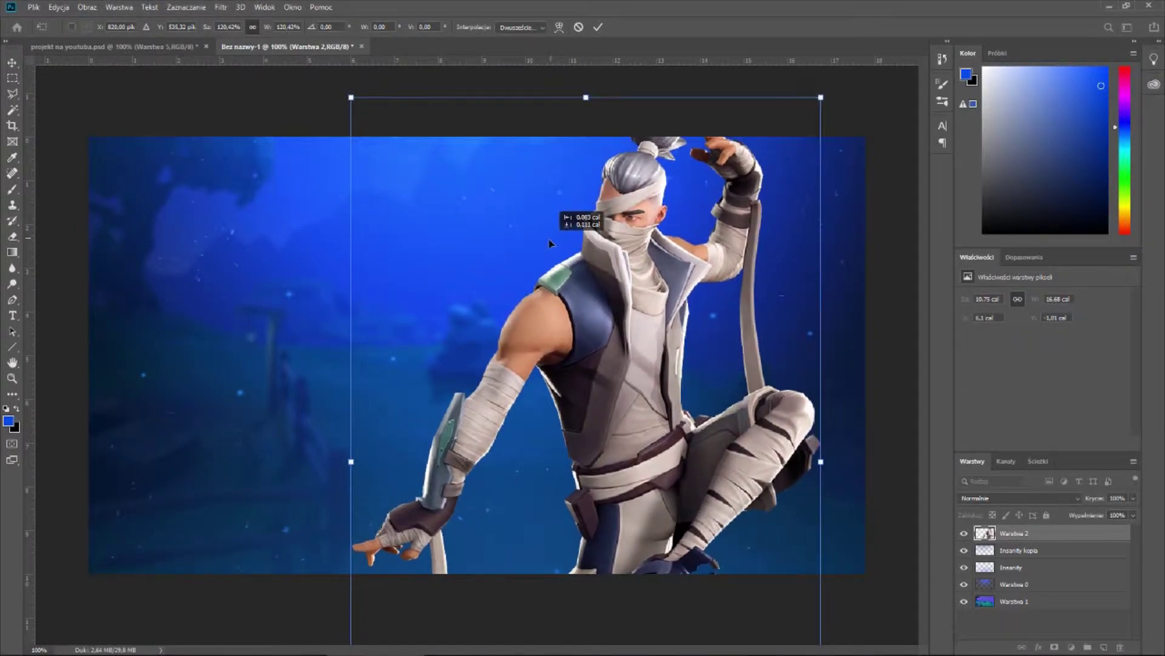
click(12, 79)
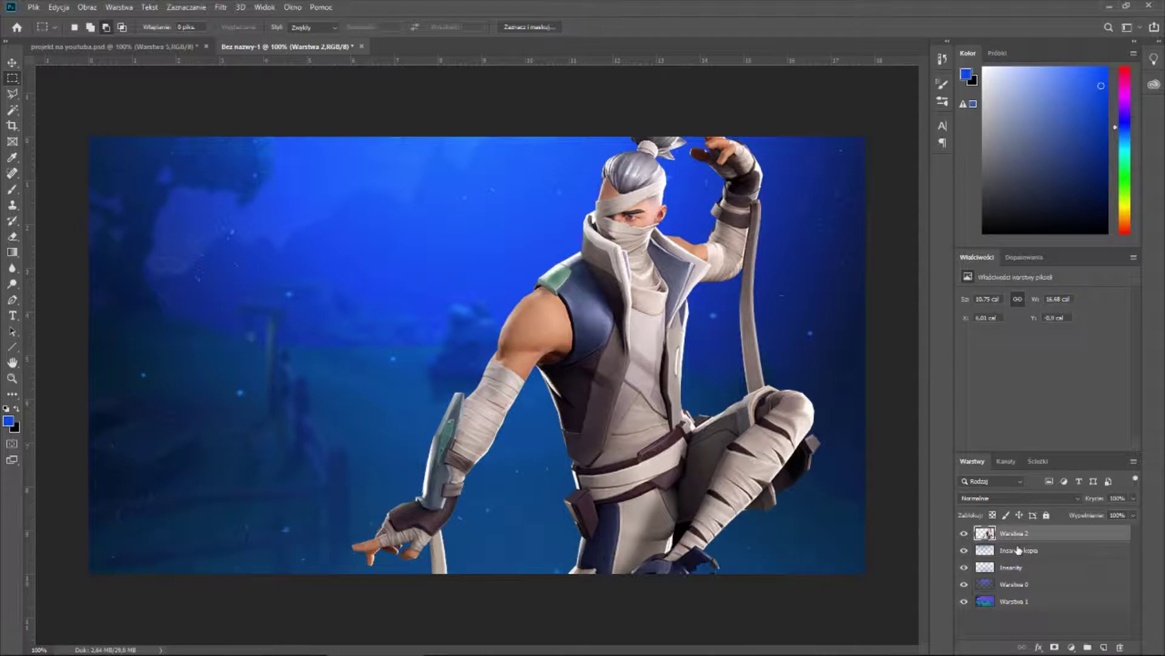
click(1103, 647)
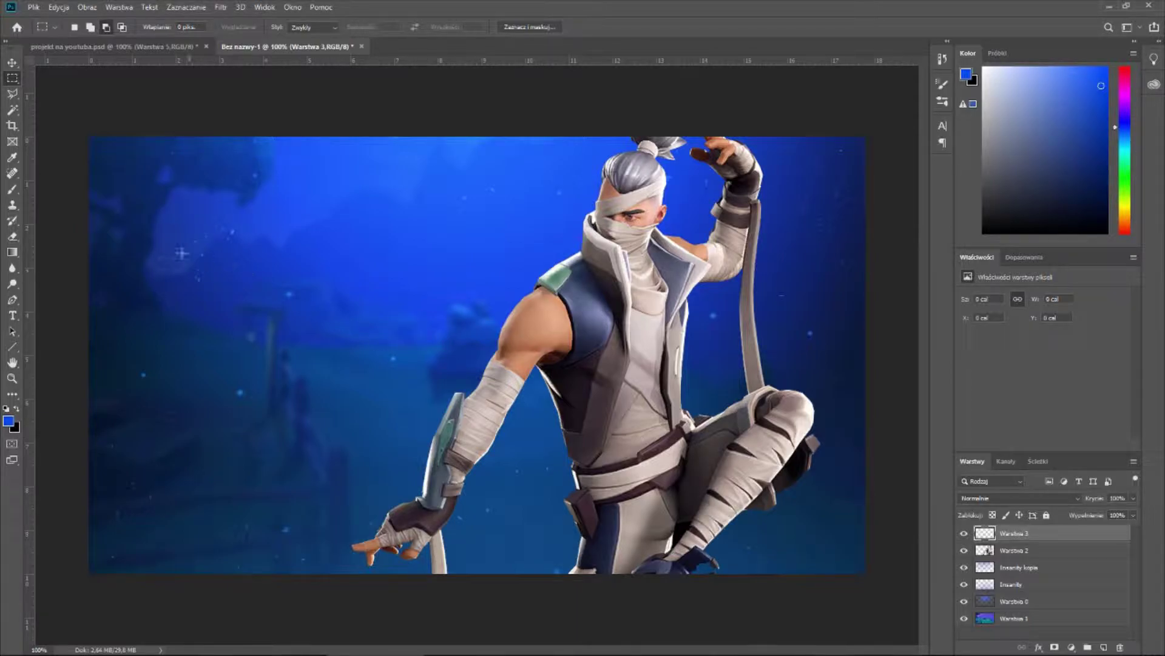
- Clip Warstwa 3 to the ninja layer and switch to the Brush tool
right_click(1069, 544)
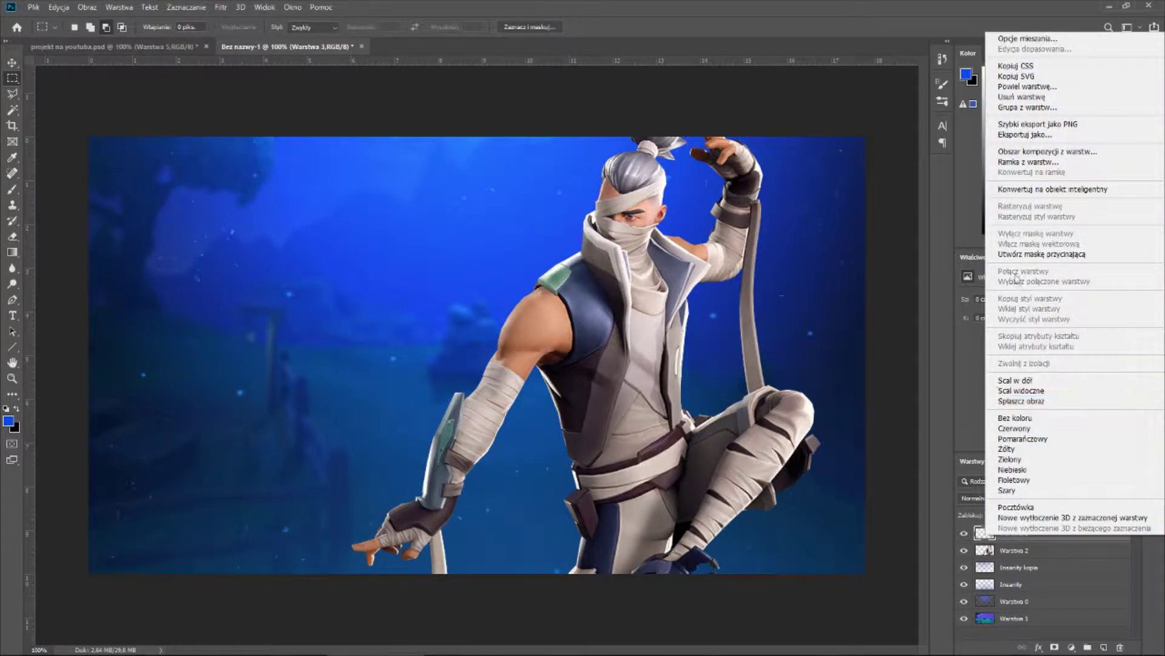
click(1032, 253)
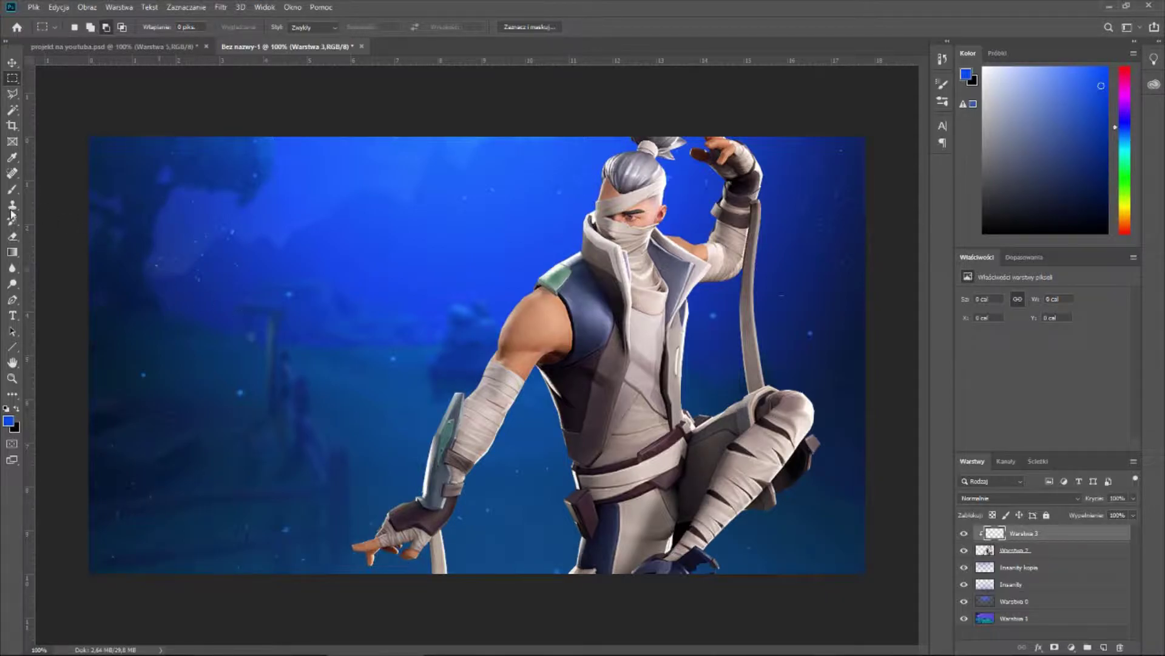
click(12, 190)
- With a white (ffffff) 70 px brush, paint rim light along the hand and shoulder
click(8, 420)
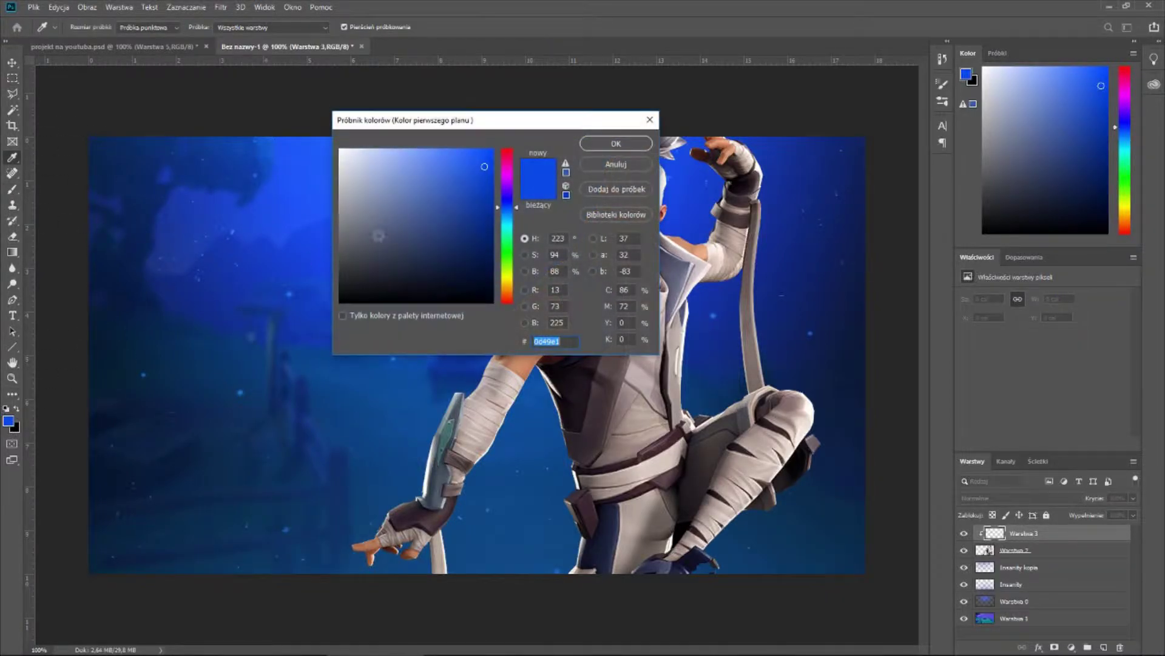
text(ffffff)
click(609, 148)
click(79, 25)
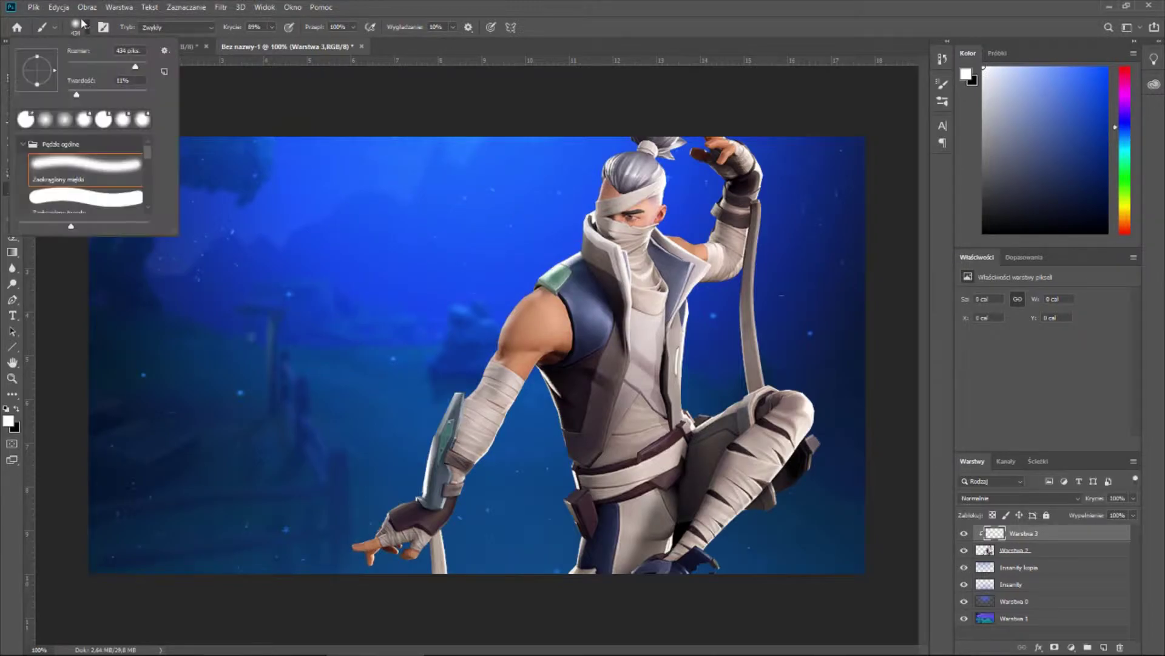
drag(136, 64, 91, 64)
mouse_move(356, 533)
mouse_down()
mouse_move(392, 504)
mouse_move(440, 390)
mouse_move(489, 328)
mouse_move(452, 334)
mouse_move(437, 351)
mouse_up()
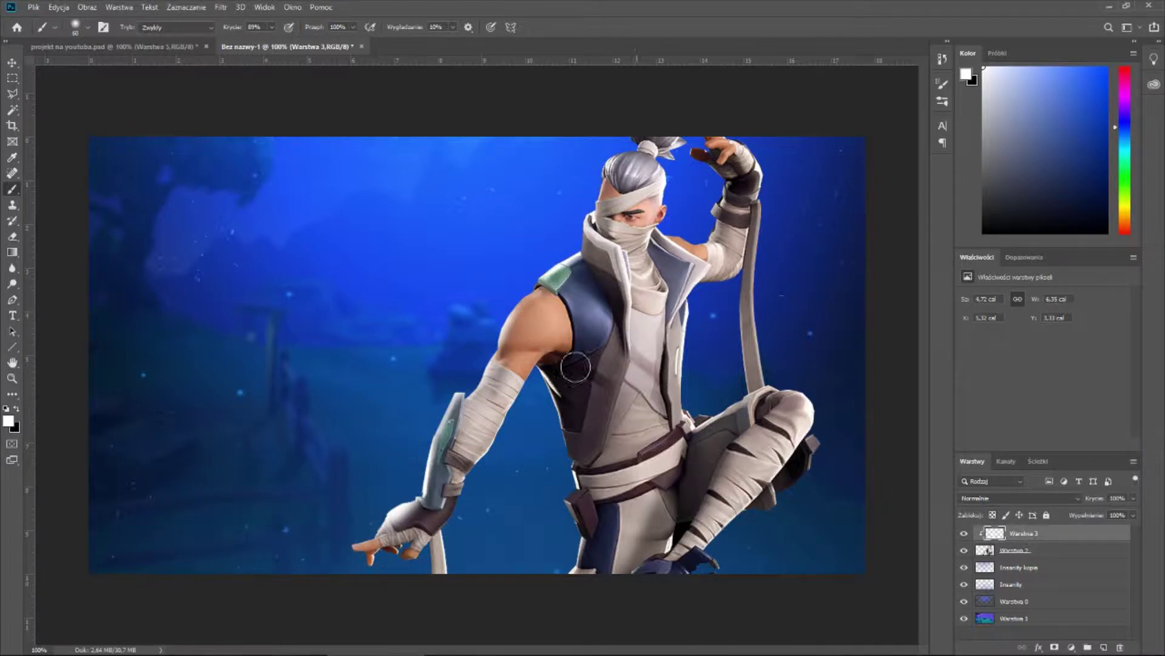
mouse_move(505, 297)
mouse_down()
mouse_move(565, 244)
mouse_move(619, 122)
mouse_up()
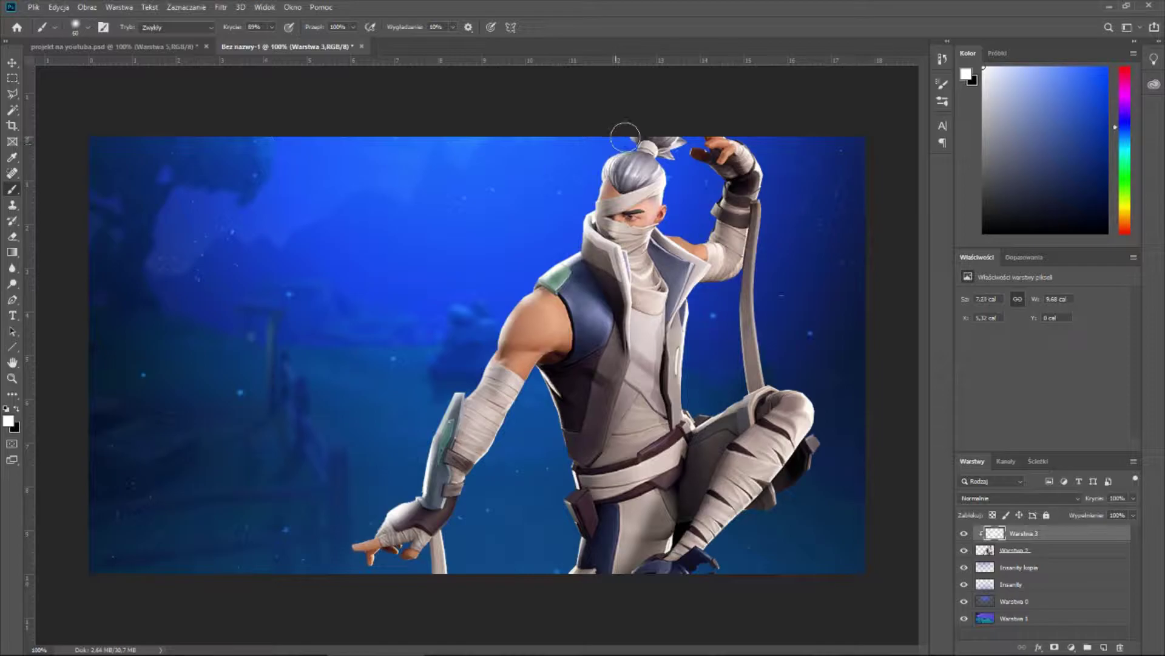
- Switch to black and paint shadows along the vest, lower leg and raised arm
click(18, 408)
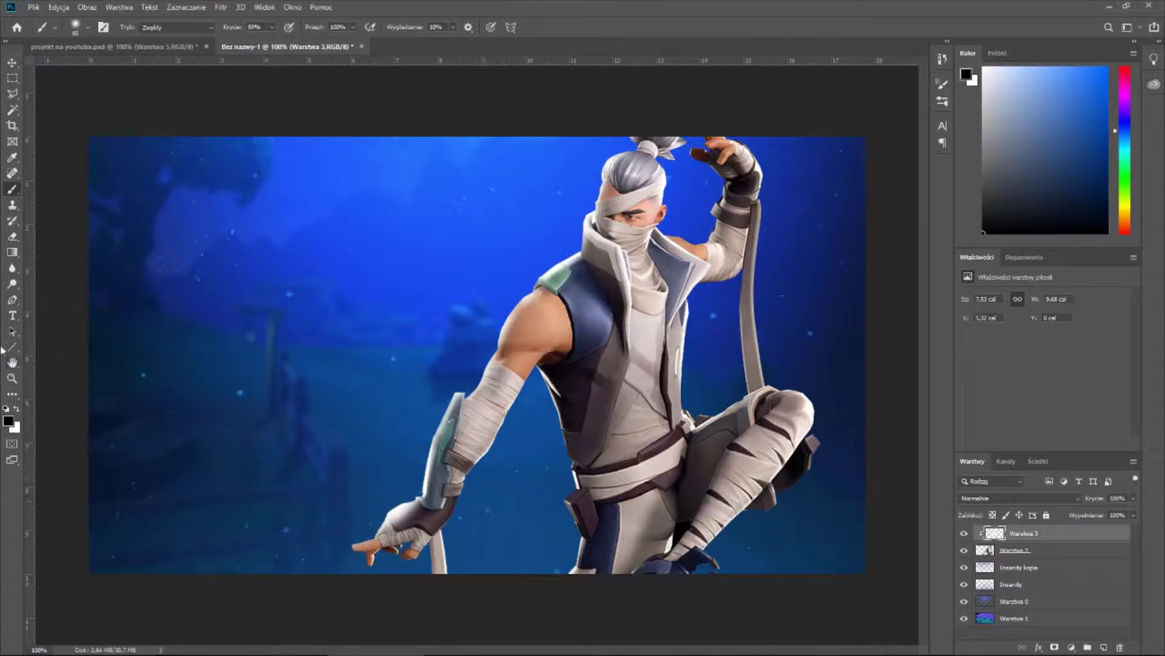
click(14, 426)
click(607, 144)
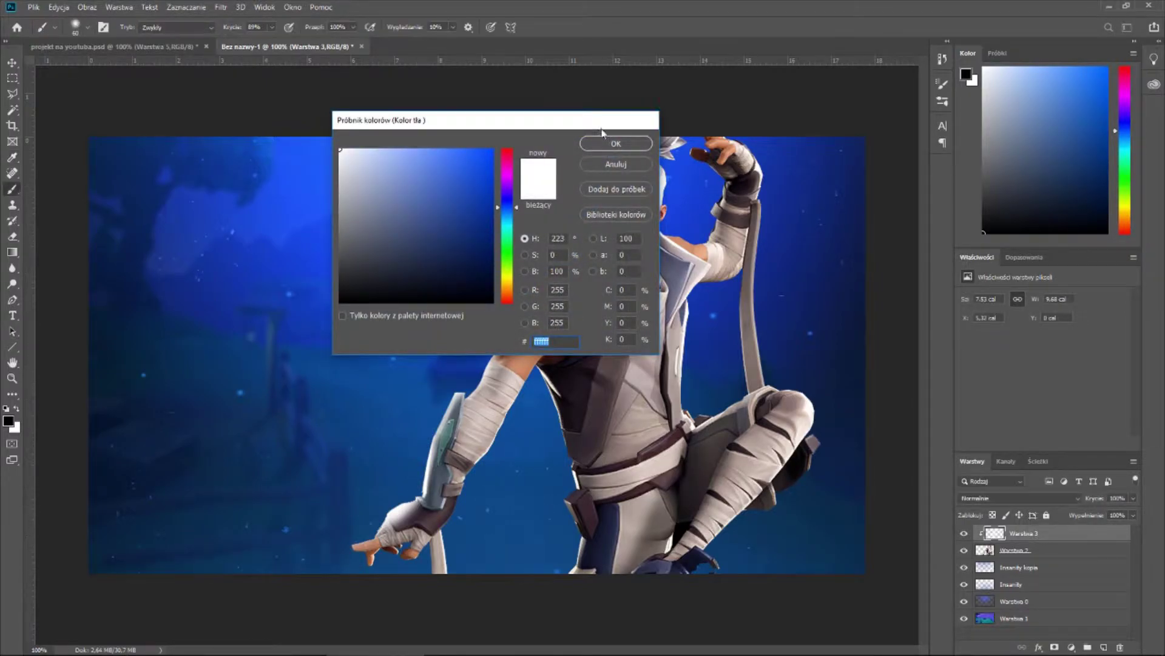
drag(565, 551, 552, 400)
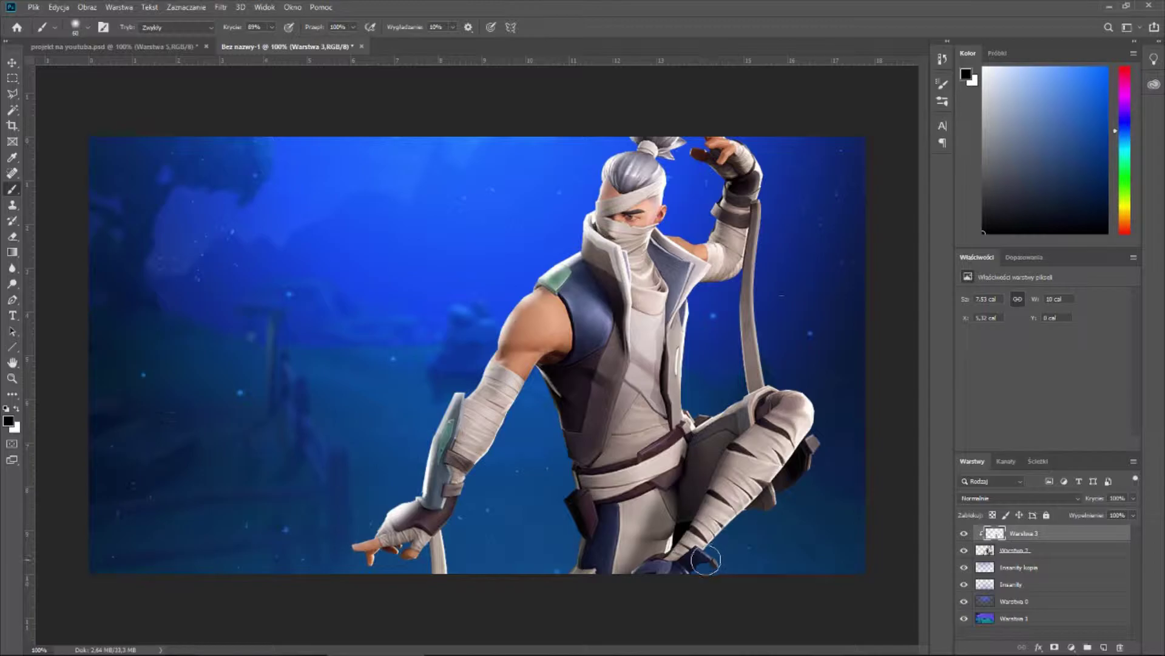
mouse_move(698, 577)
mouse_down()
mouse_move(828, 416)
mouse_move(821, 391)
mouse_move(771, 381)
mouse_move(699, 400)
mouse_move(695, 360)
mouse_up()
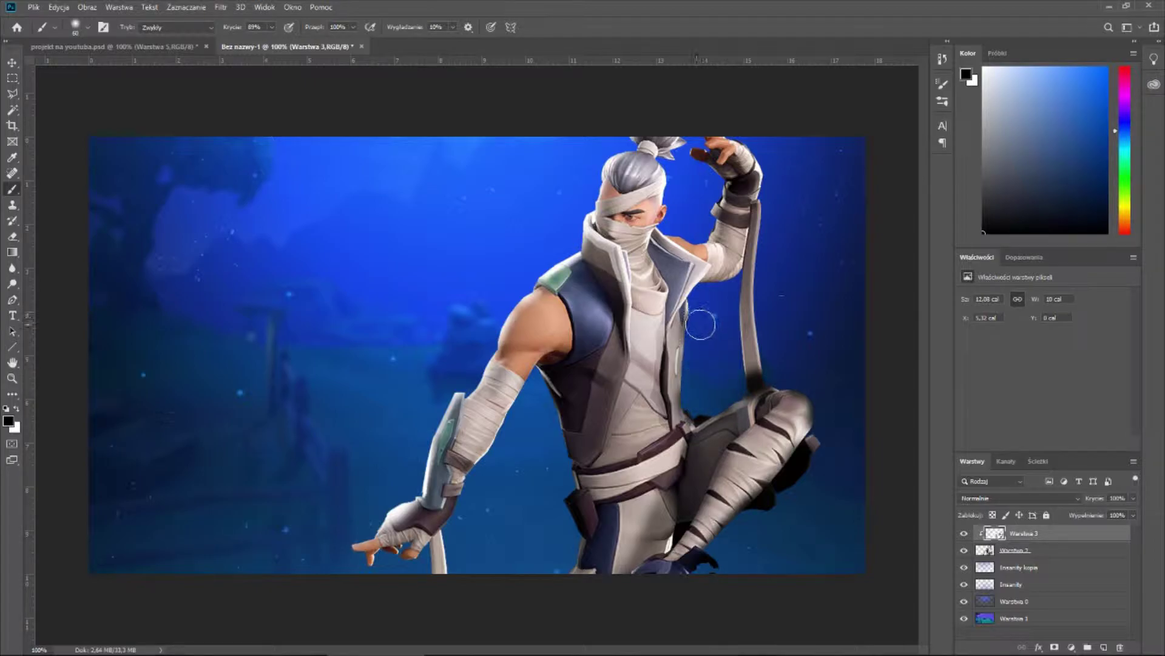
mouse_move(766, 267)
mouse_down()
mouse_move(748, 189)
mouse_move(762, 148)
mouse_move(737, 146)
mouse_up()
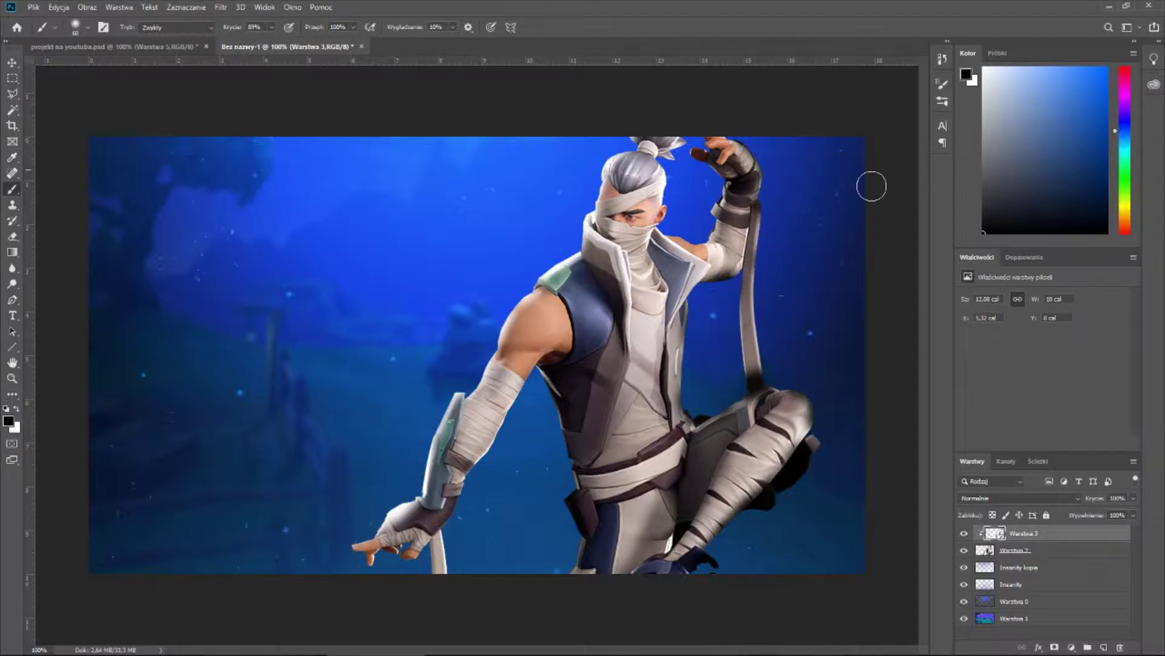
- Set the shading layer to Łagodne światło and toggle its visibility to compare
click(995, 499)
click(1000, 508)
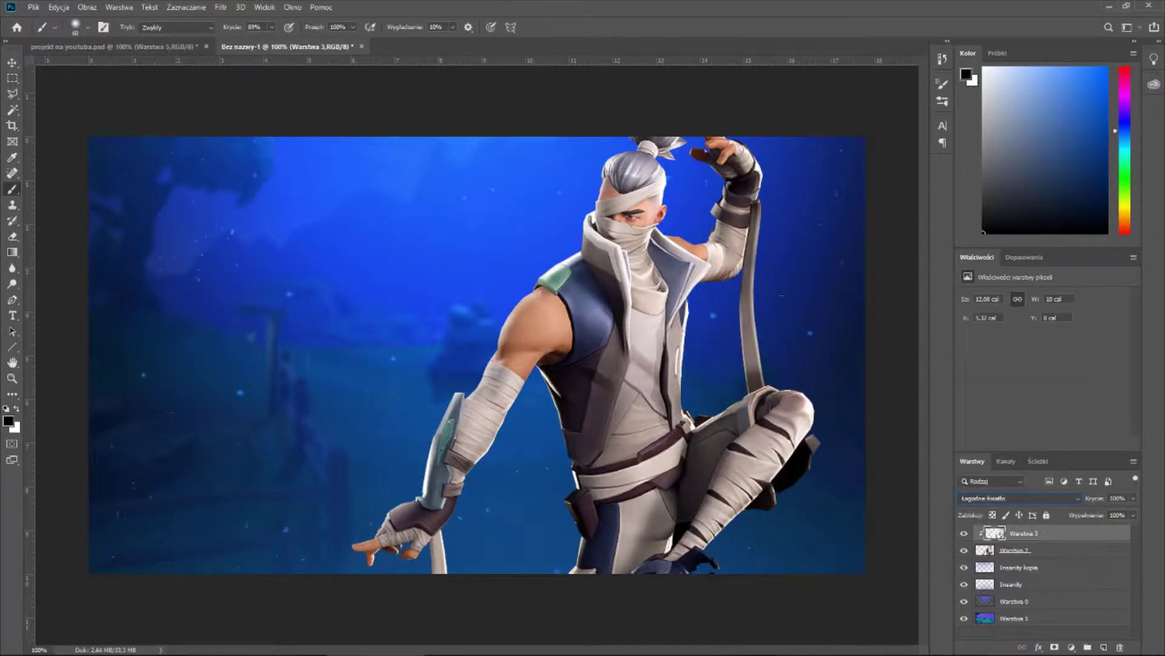
click(963, 534)
click(962, 535)
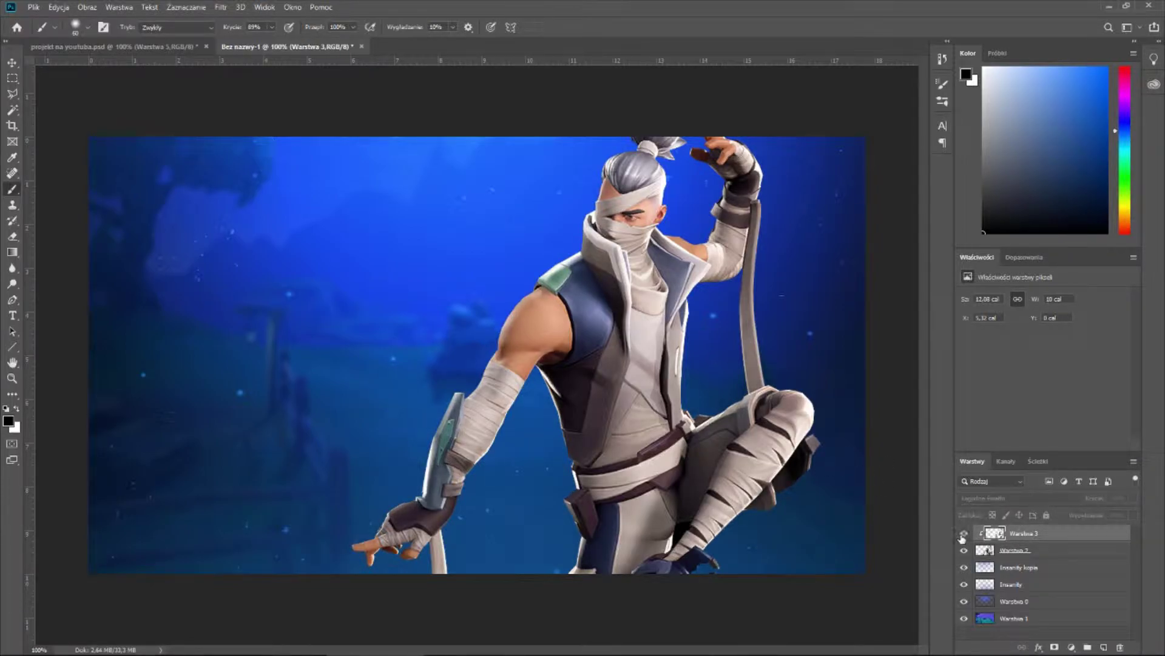
click(962, 535)
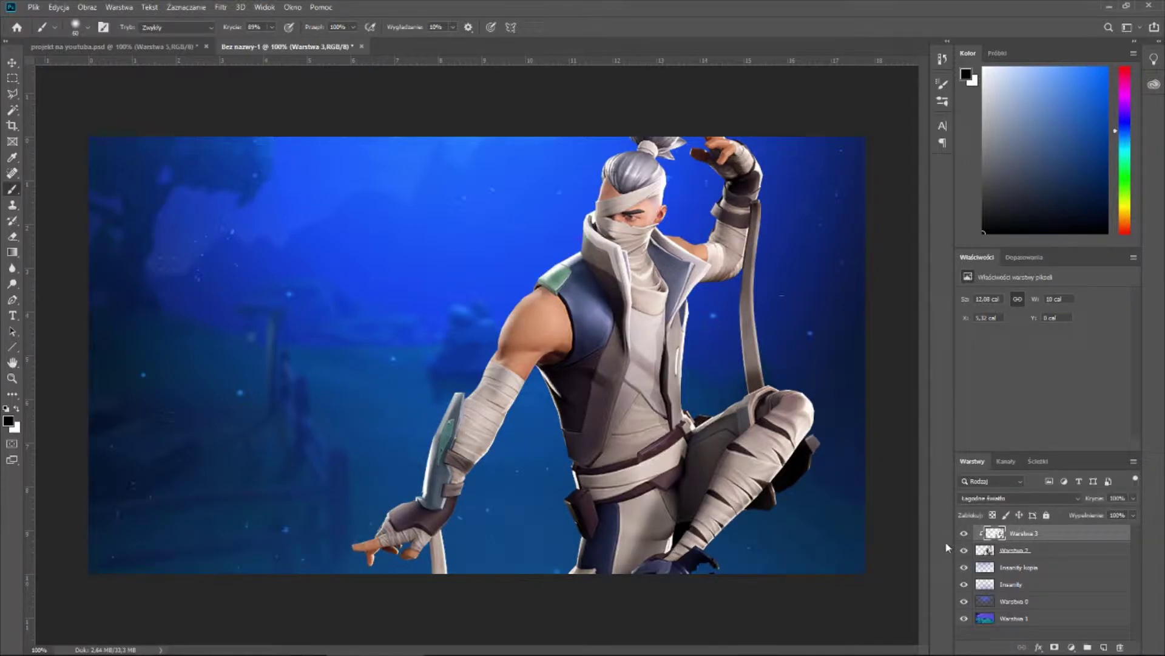
- Merge the shading down into the ninja layer and add a new empty layer
right_click(1030, 534)
click(1025, 381)
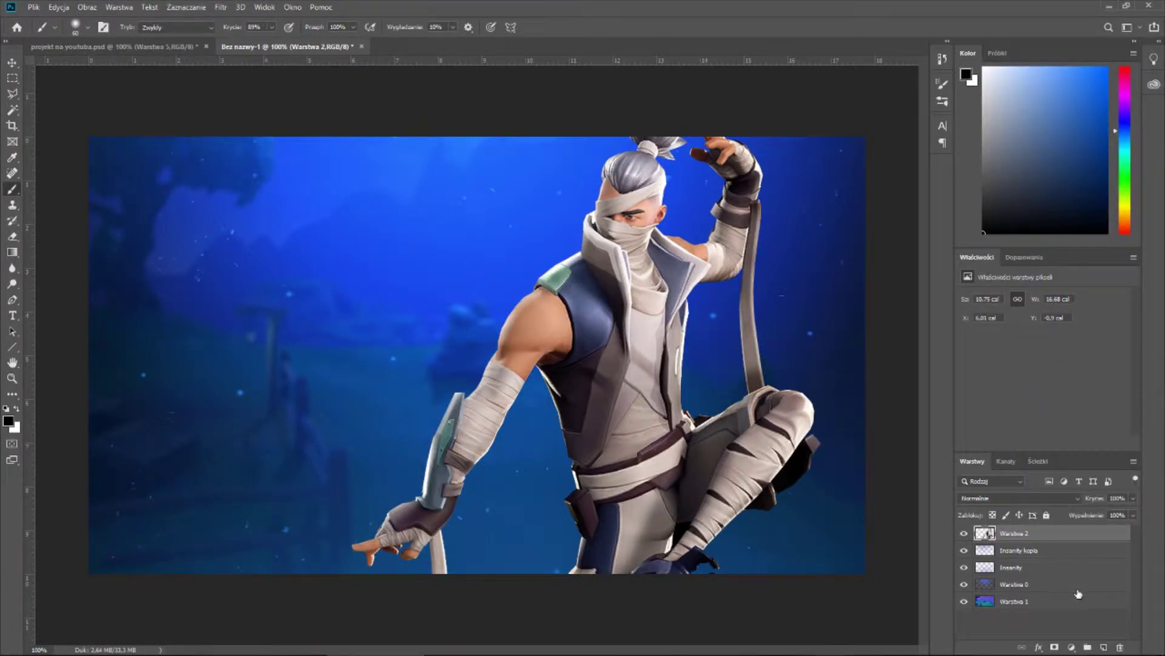
click(1103, 648)
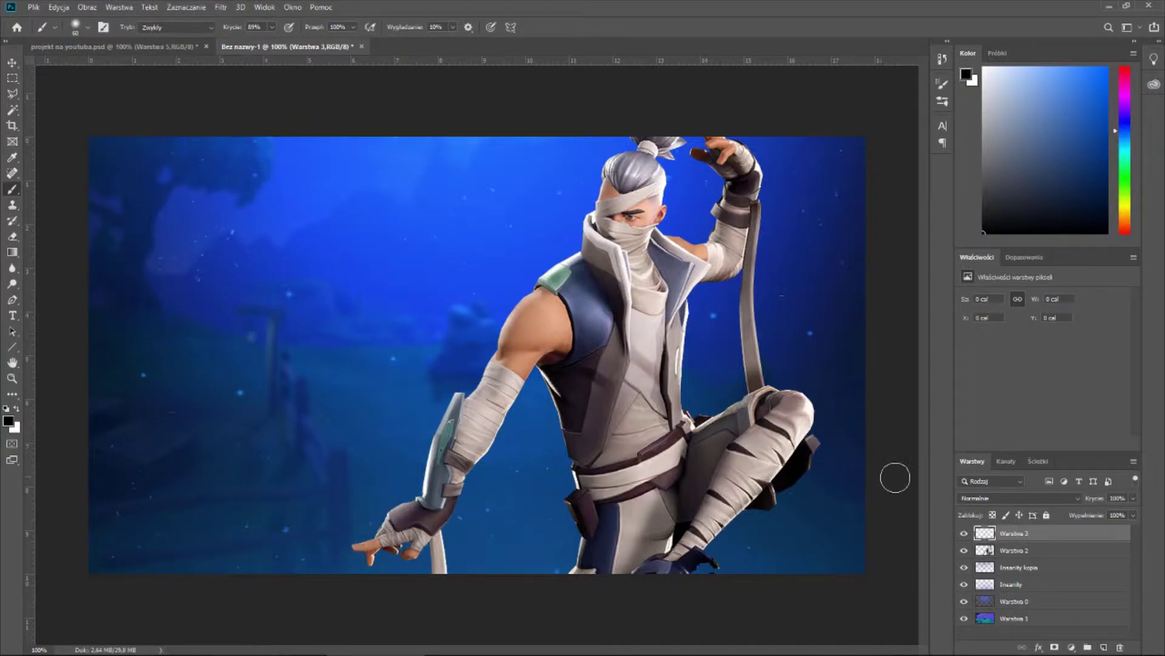
- Clip the new layer to the ninja and set the foreground colour to navy 0e1d41
right_click(1009, 536)
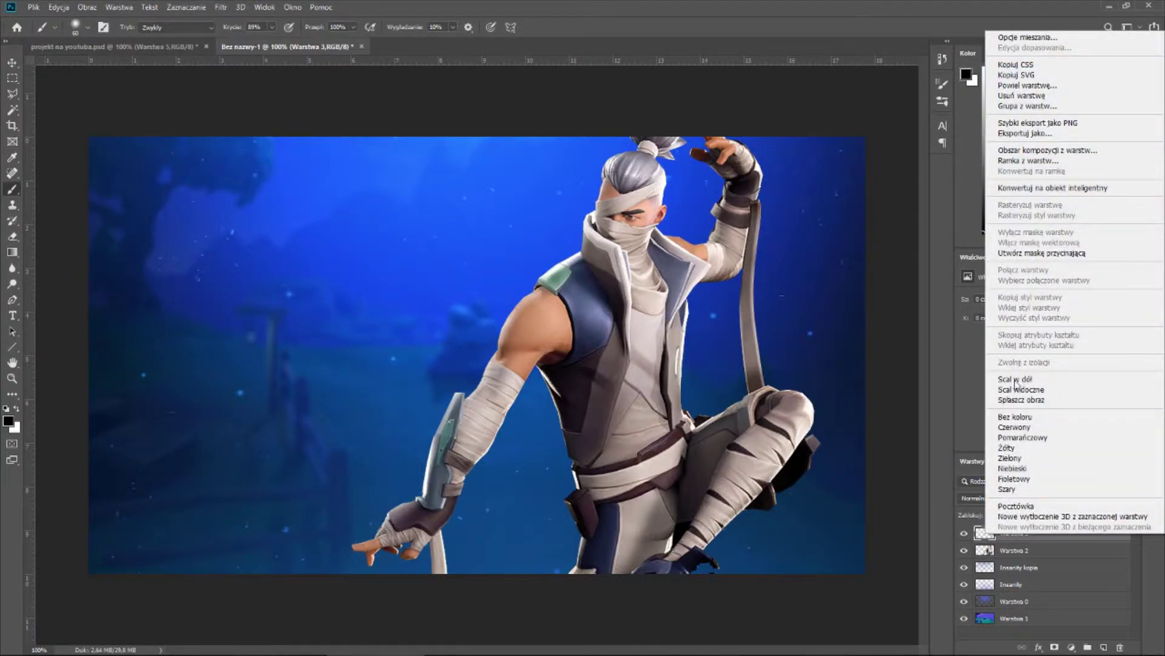
click(1036, 253)
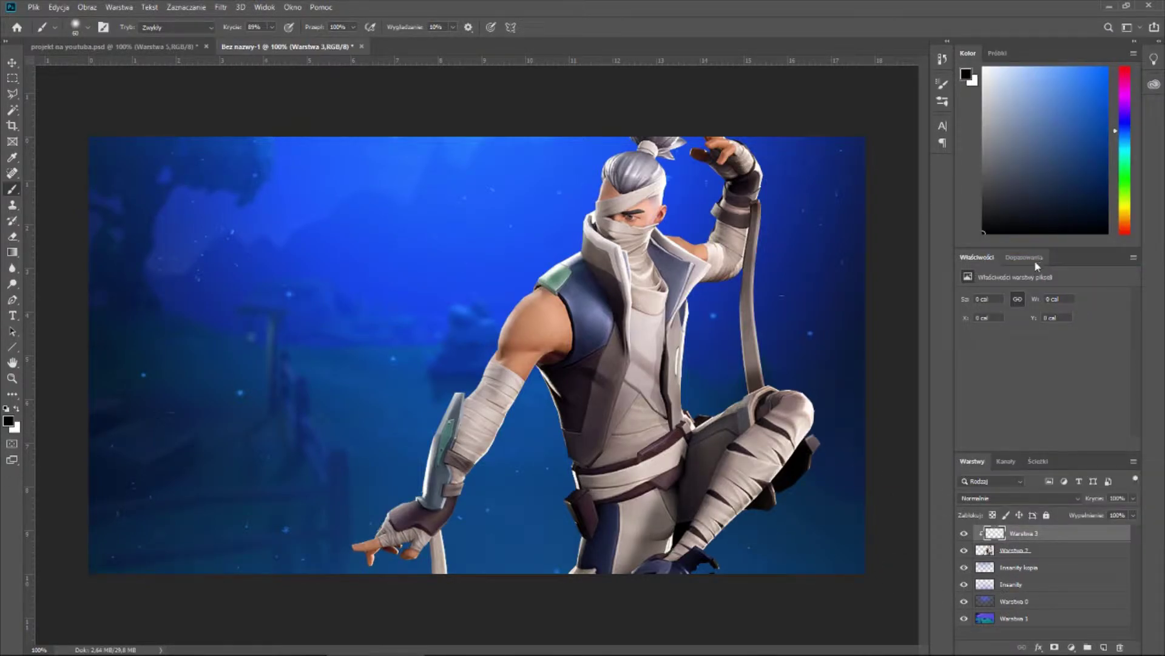
click(10, 422)
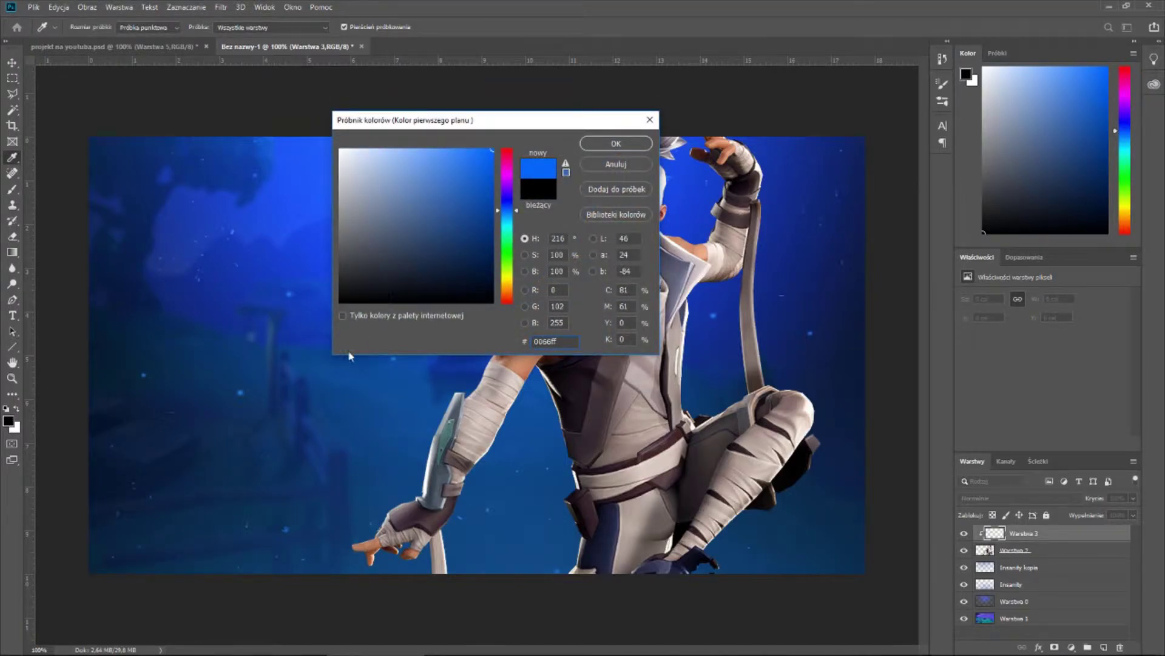
click(840, 343)
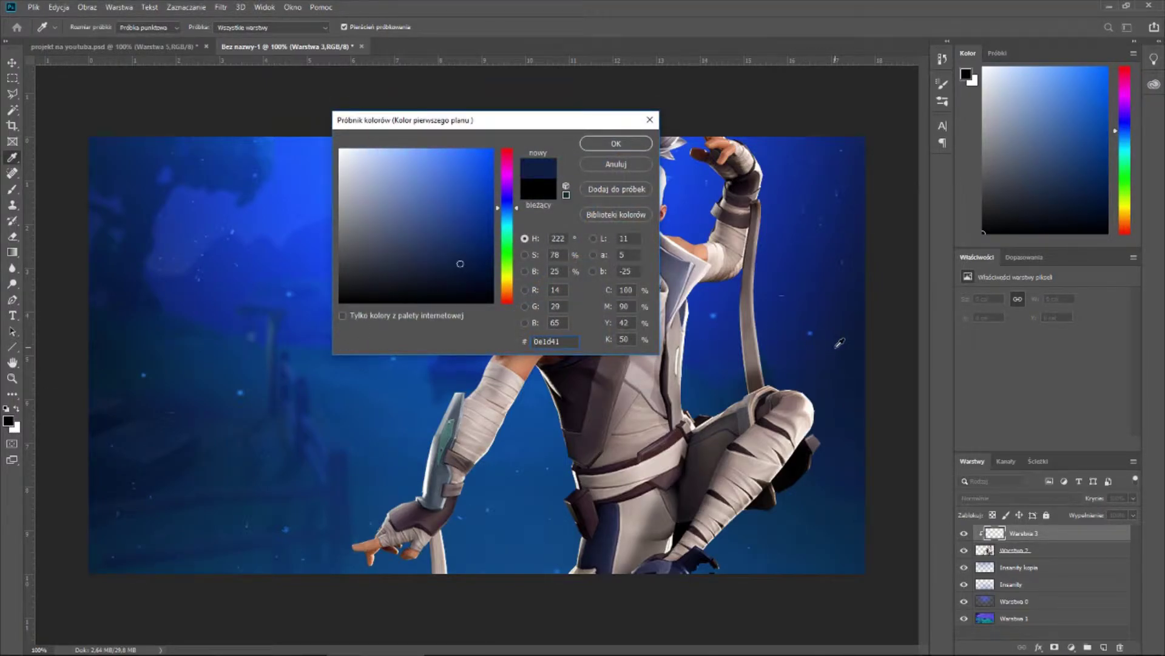
click(617, 144)
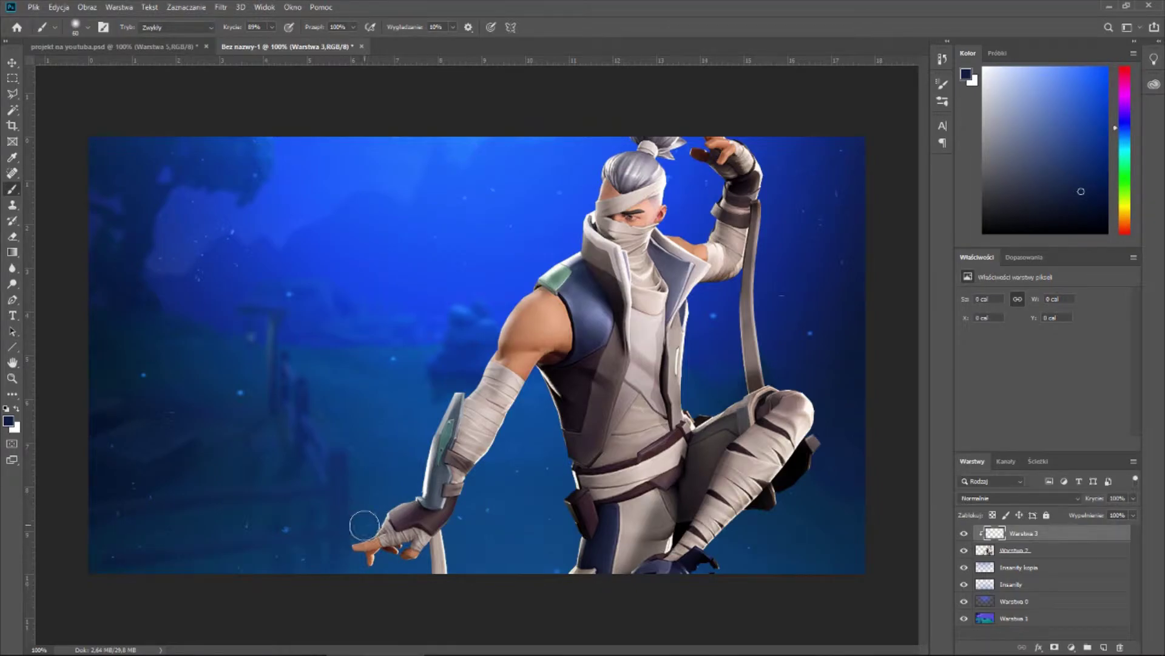
- Brush navy shadows along the arm, body's left edge, lower leg and coat's right edge
mouse_move(365, 525)
mouse_down()
mouse_move(409, 474)
mouse_move(510, 290)
mouse_move(571, 231)
mouse_move(619, 136)
mouse_up()
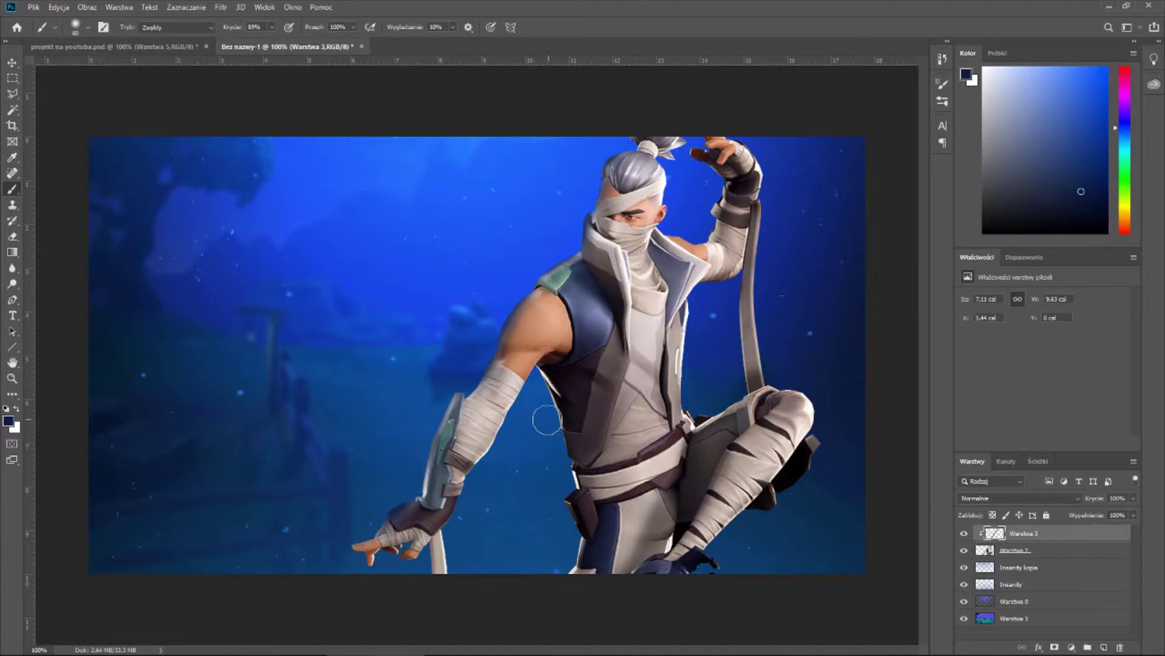
drag(559, 551, 553, 432)
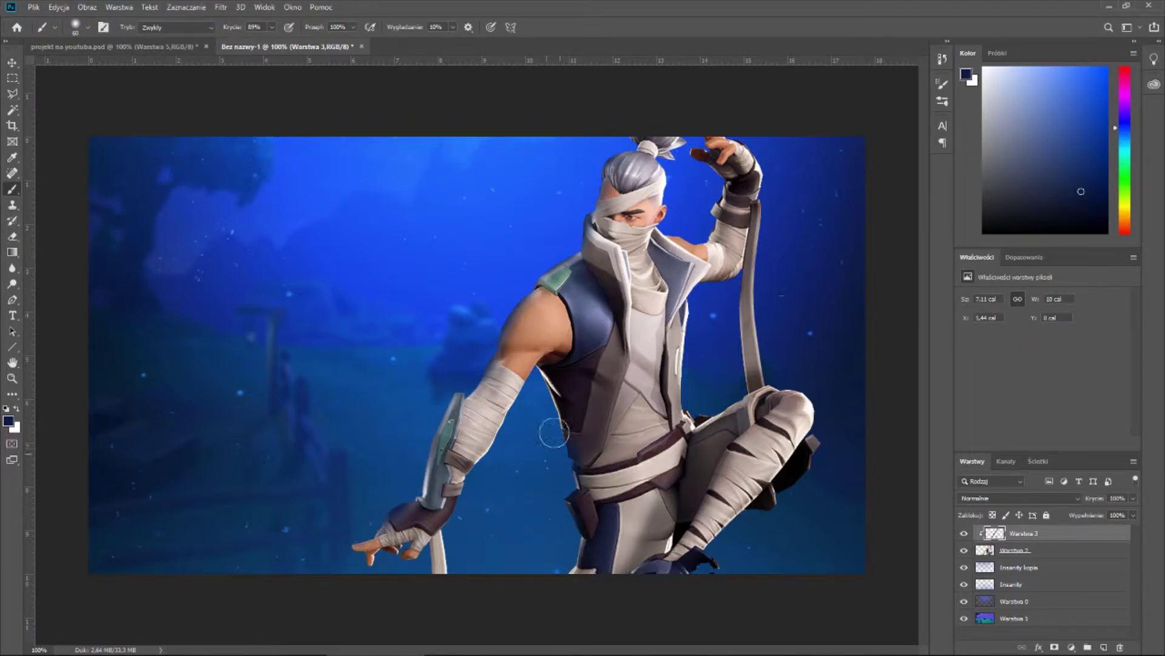
drag(703, 562, 789, 473)
mouse_move(666, 402)
mouse_down()
mouse_move(697, 338)
mouse_move(692, 372)
mouse_move(698, 303)
mouse_move(780, 234)
mouse_move(763, 148)
mouse_up()
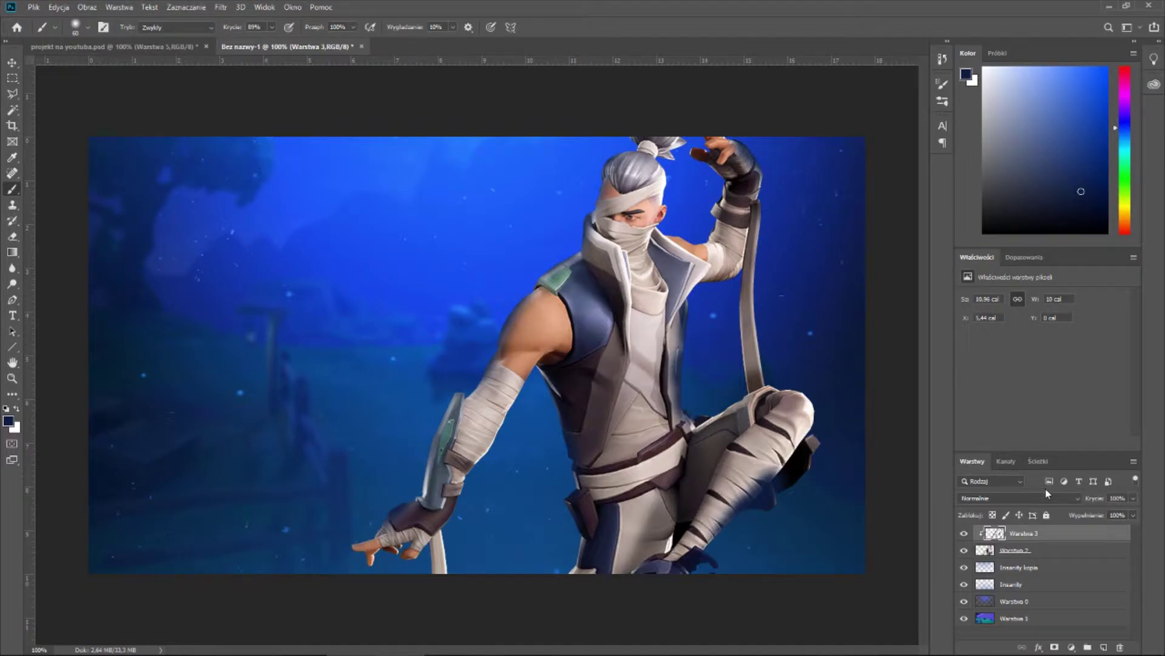
- Set the navy shading layer to Nakładka and merge it down into Warstwa 2
click(1030, 498)
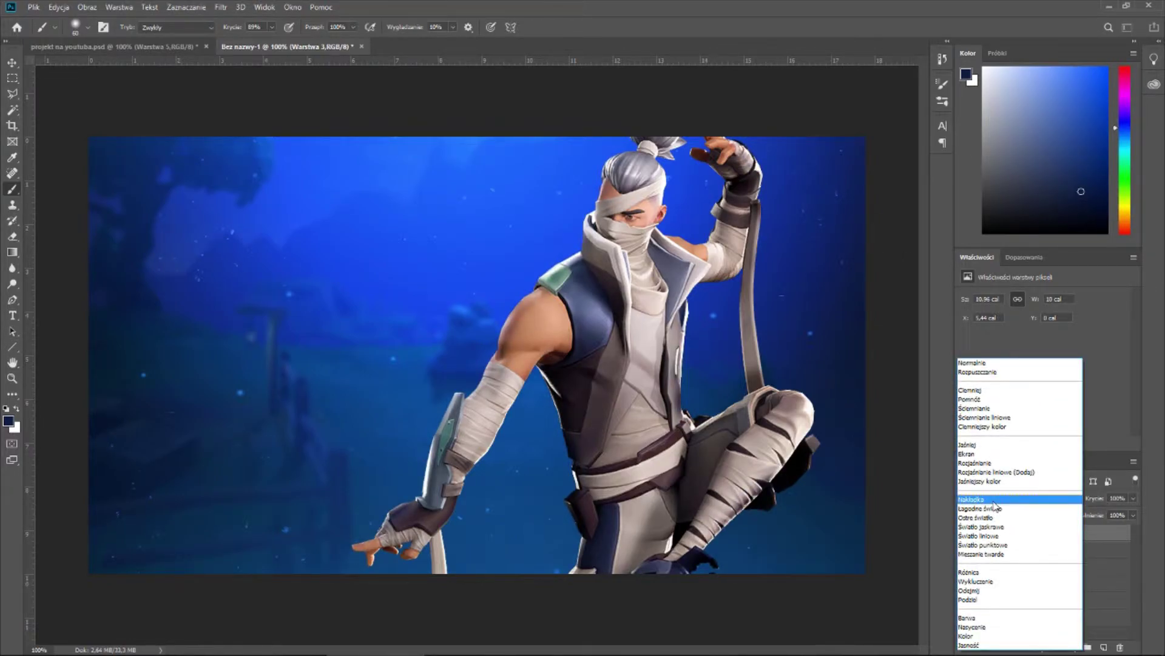
click(994, 500)
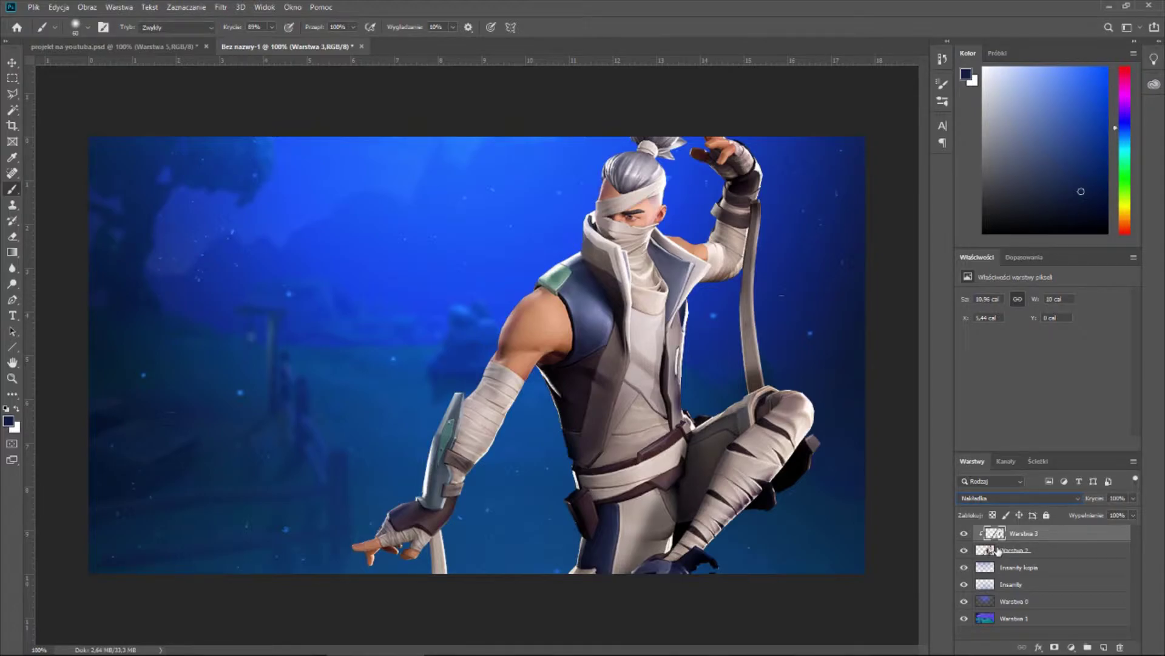
click(966, 534)
right_click(1019, 540)
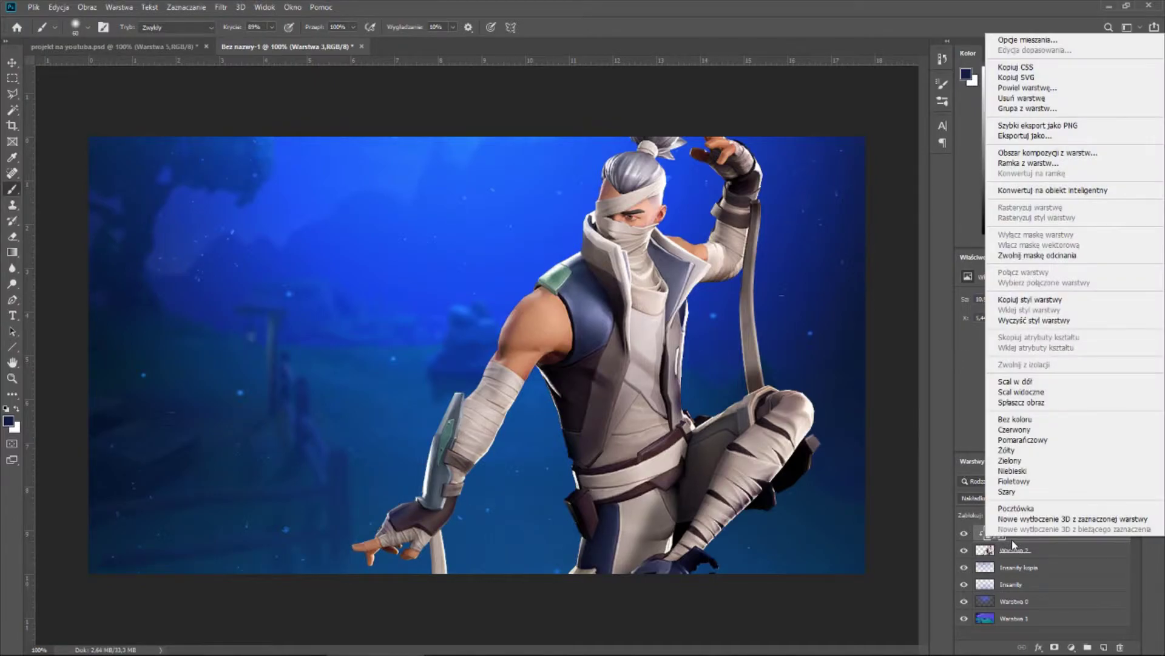
click(1015, 381)
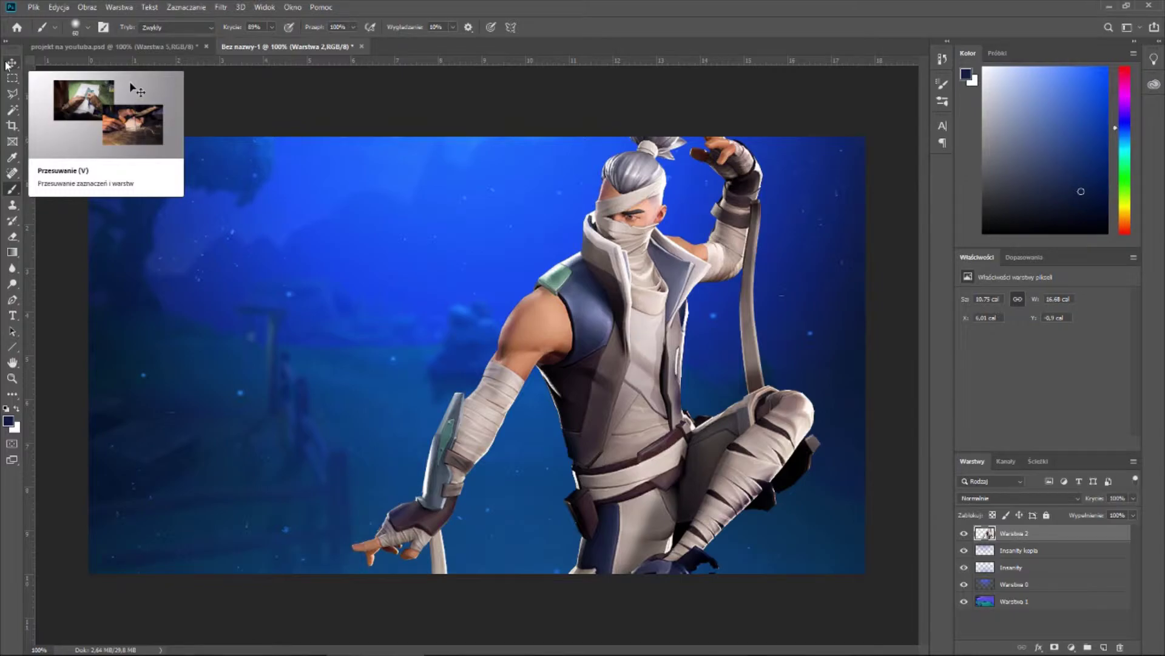
- Copy the battle-bus logo from projekt na youtuba.psd, place it by the ninja's head, behind him
click(157, 46)
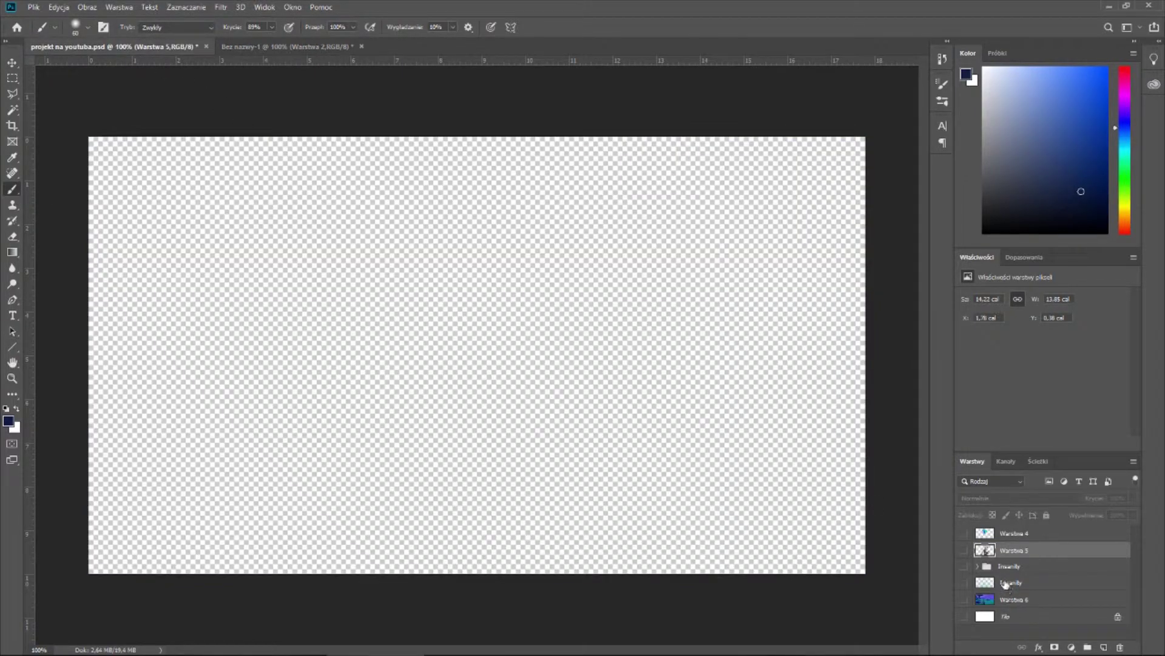
mouse_move(1012, 534)
mouse_down()
mouse_move(261, 44)
mouse_move(375, 310)
mouse_up()
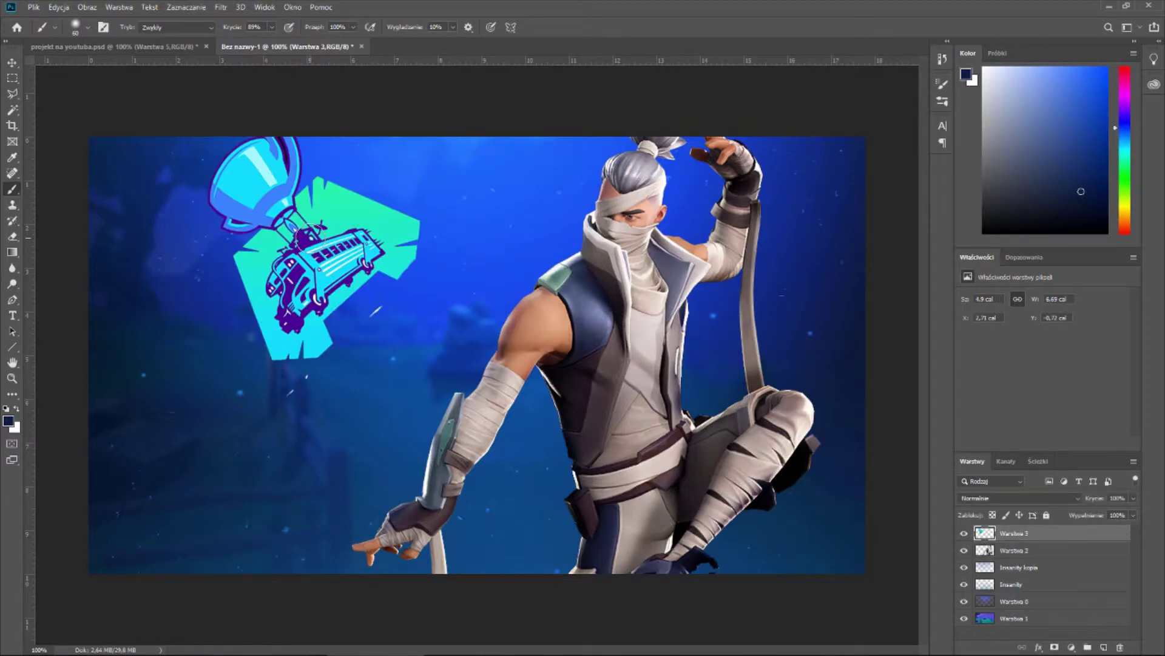
click(11, 61)
drag(309, 246, 497, 259)
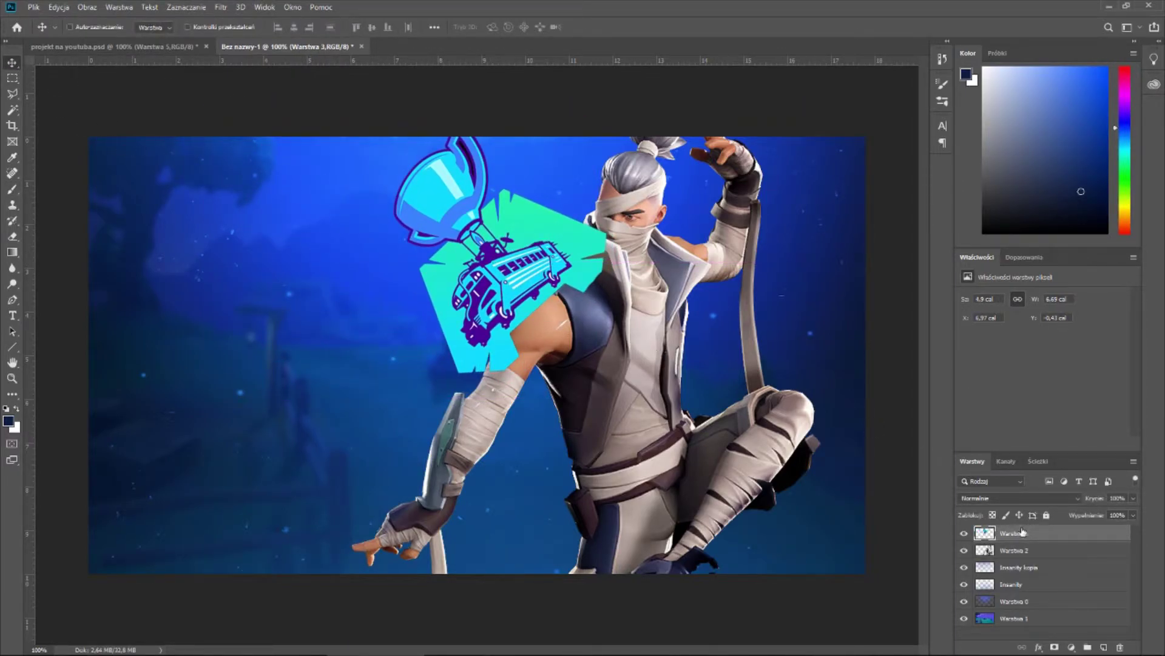
drag(1023, 533, 1023, 559)
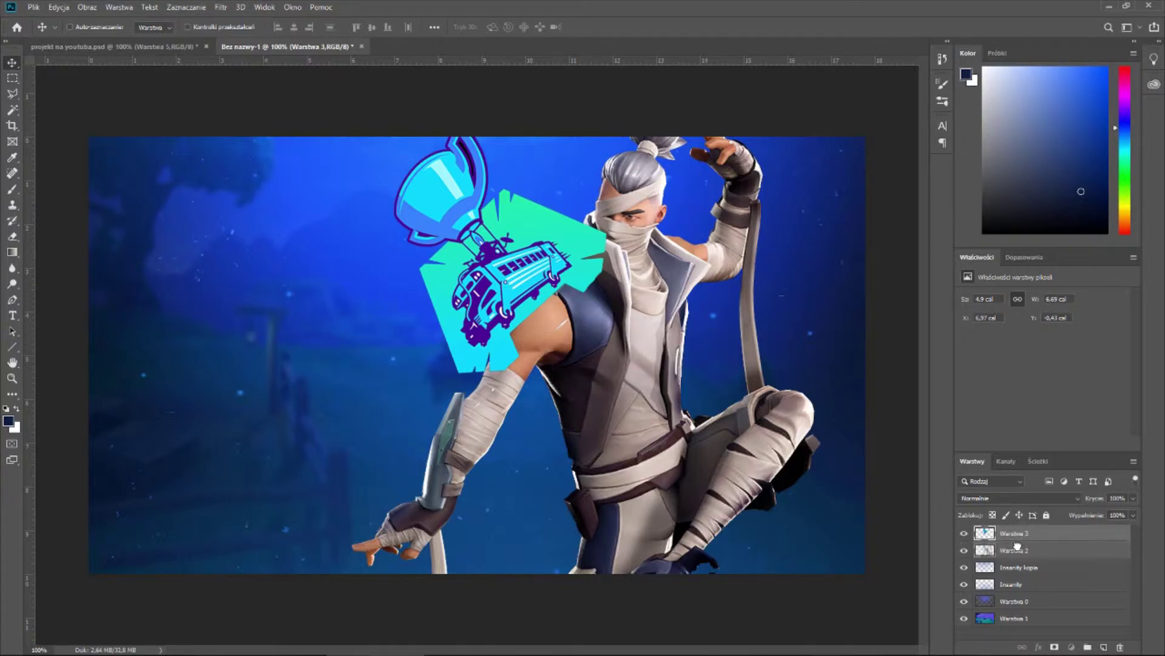
click(503, 275)
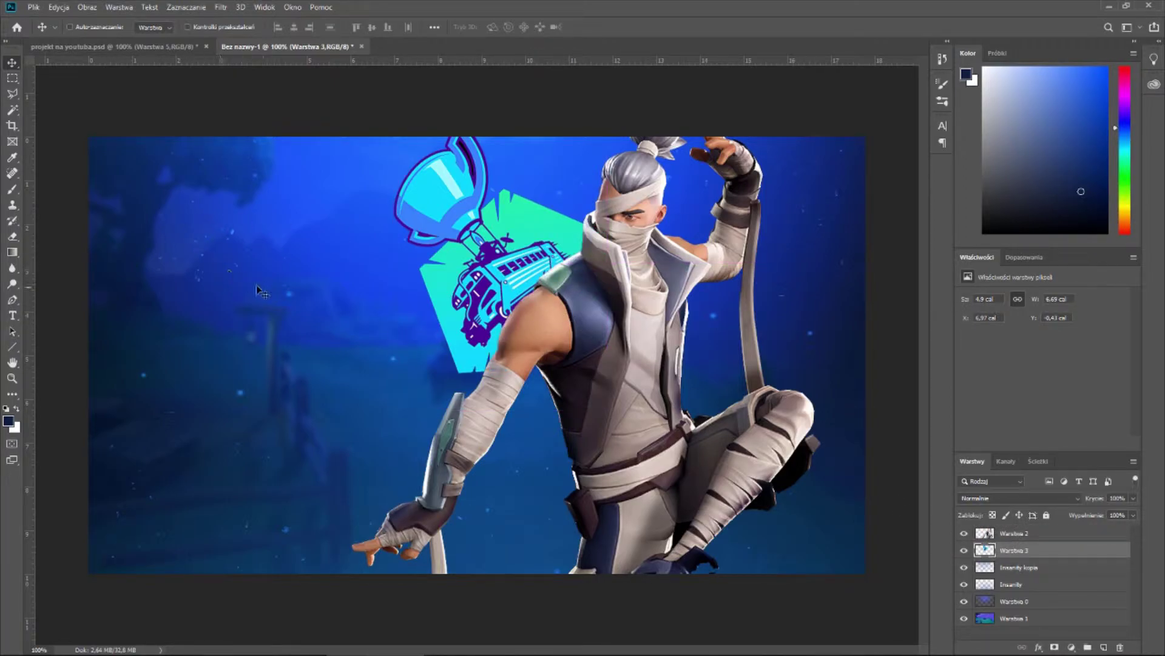
- Add a new empty layer and move it beneath the logo layer
click(1104, 647)
click(1023, 551)
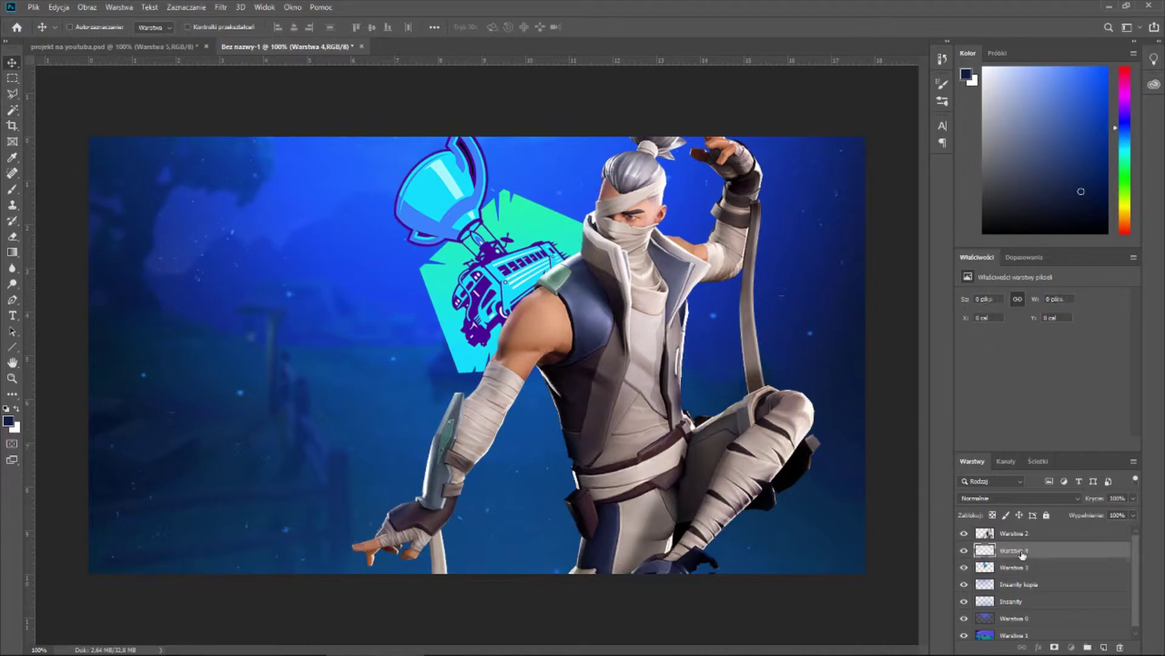
drag(1023, 558, 1023, 576)
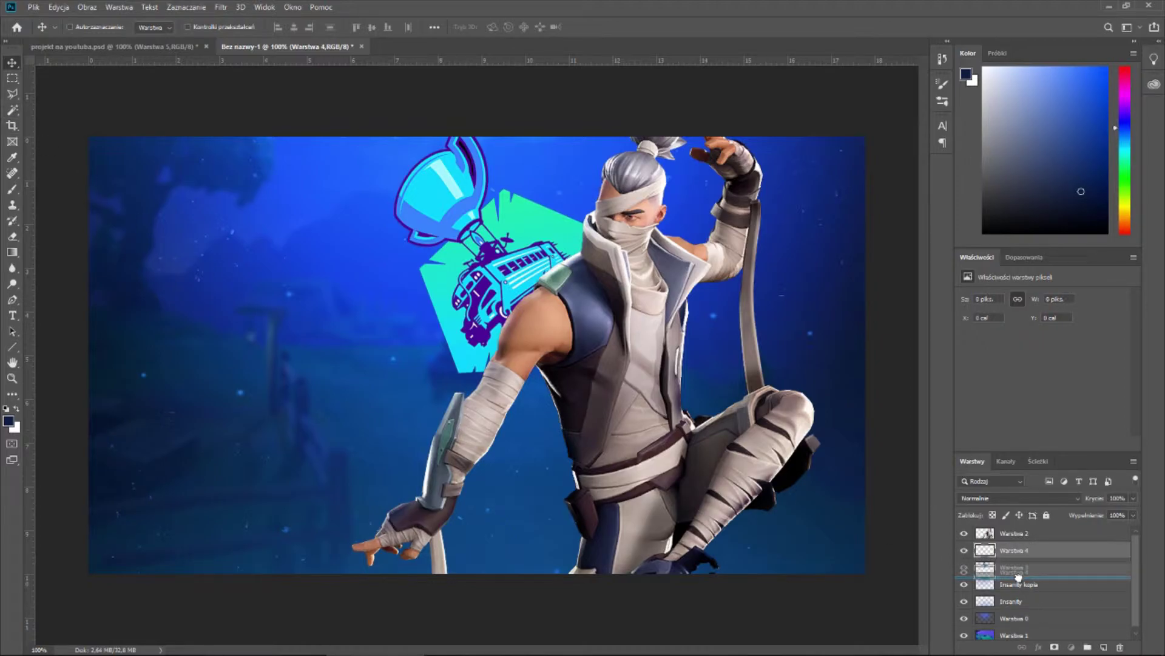
- Paint a soft white glow behind the ninja with a ~513 px brush, blended as Nakładka
click(11, 190)
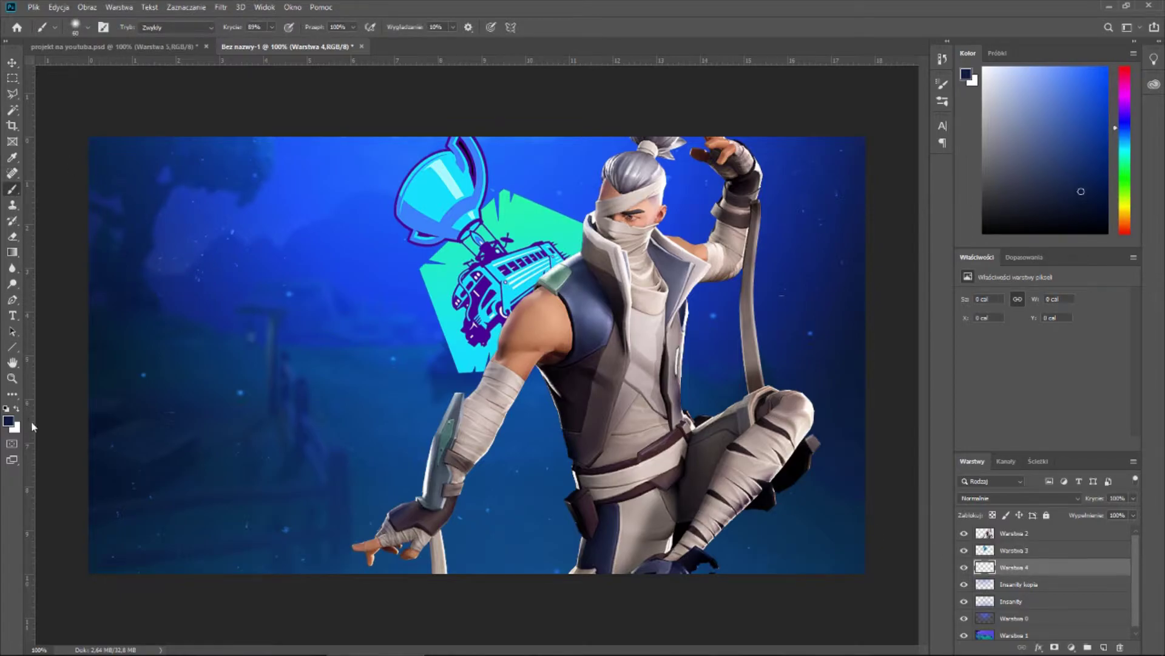
click(17, 411)
click(82, 26)
drag(91, 67, 113, 66)
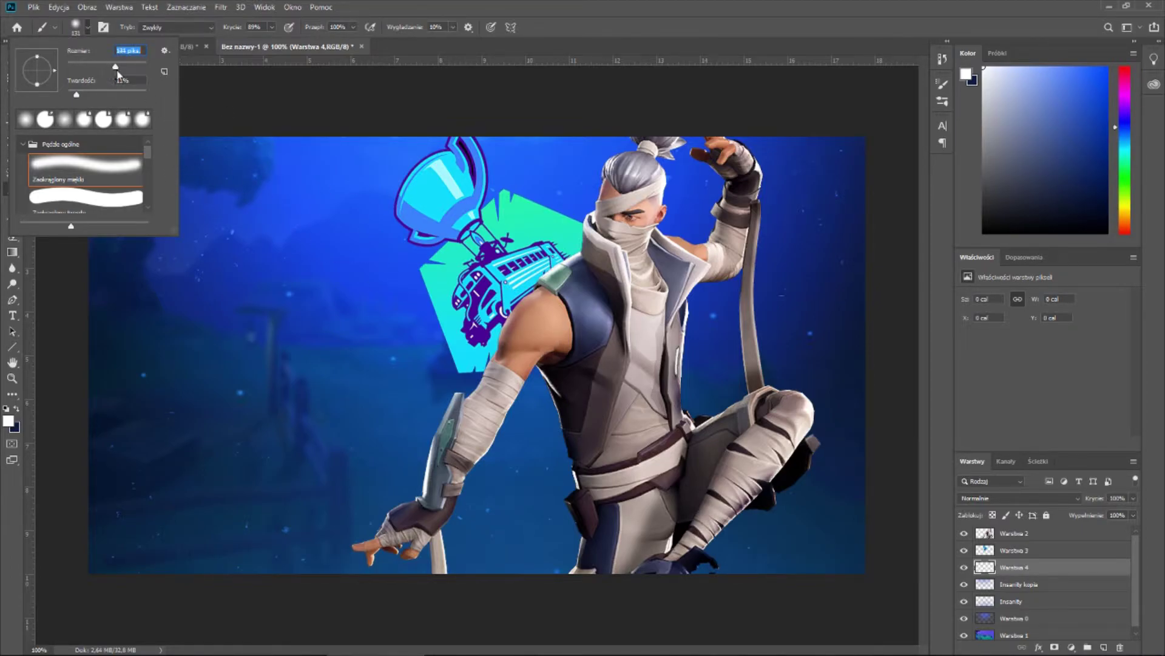
drag(117, 71, 139, 70)
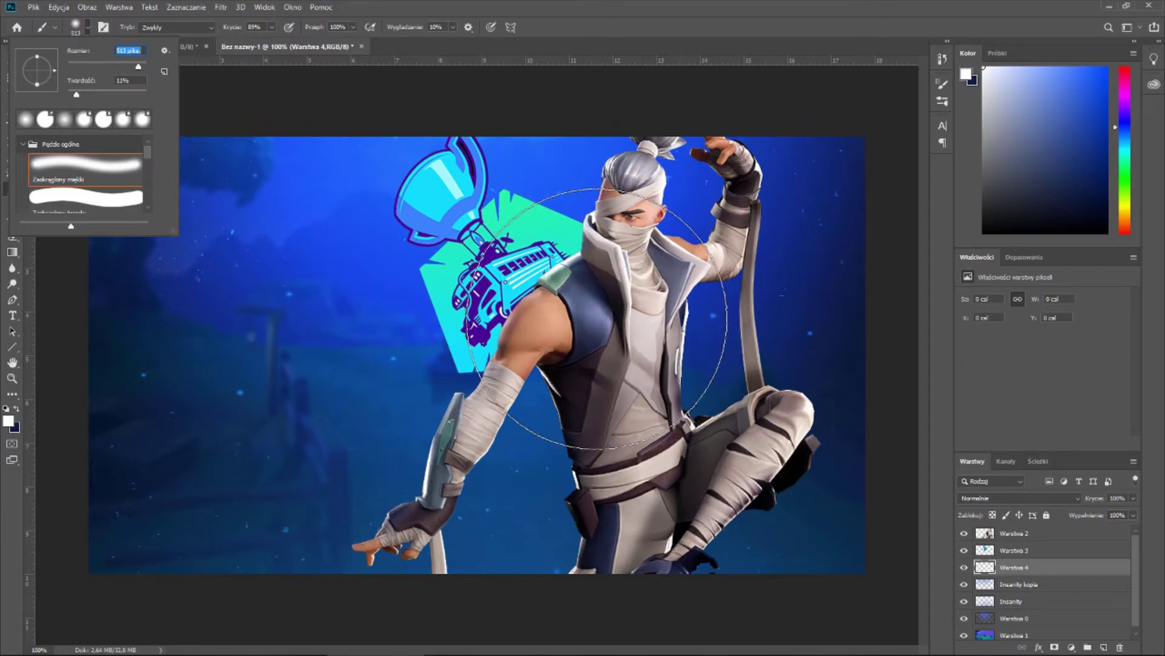
click(607, 321)
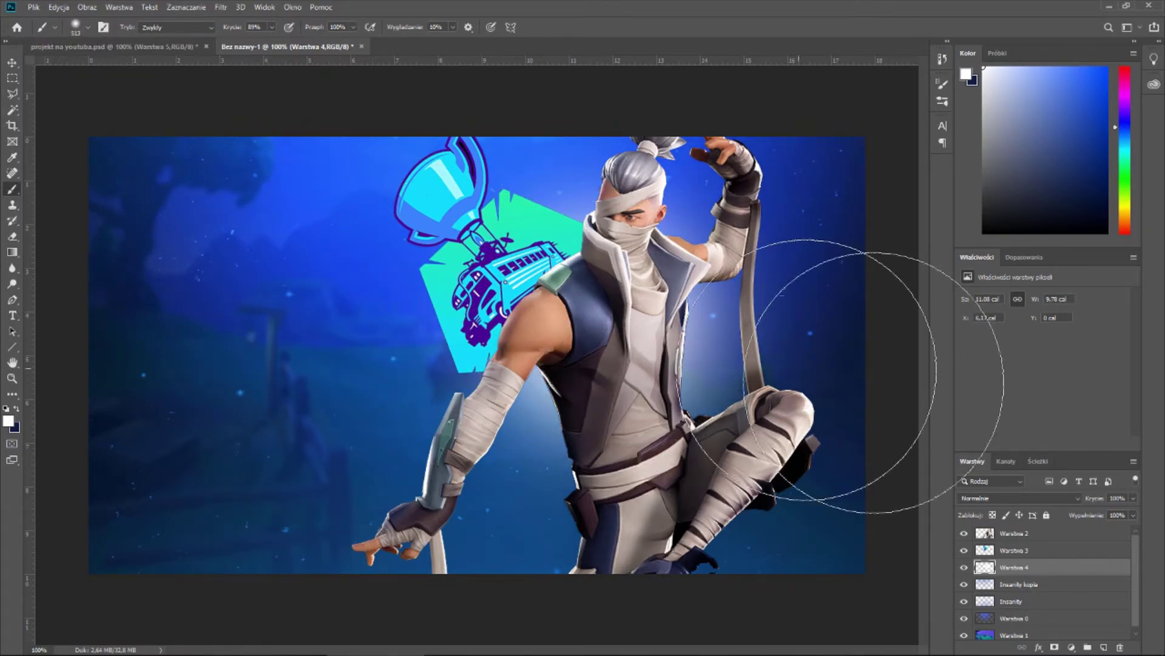
click(1014, 499)
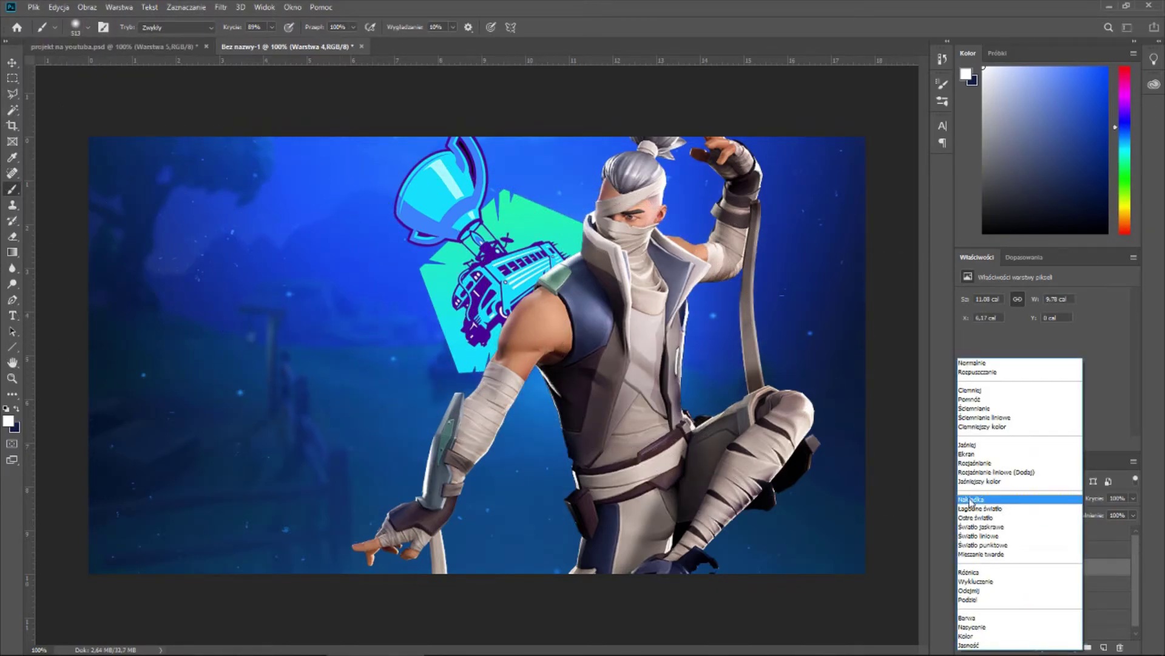
click(970, 500)
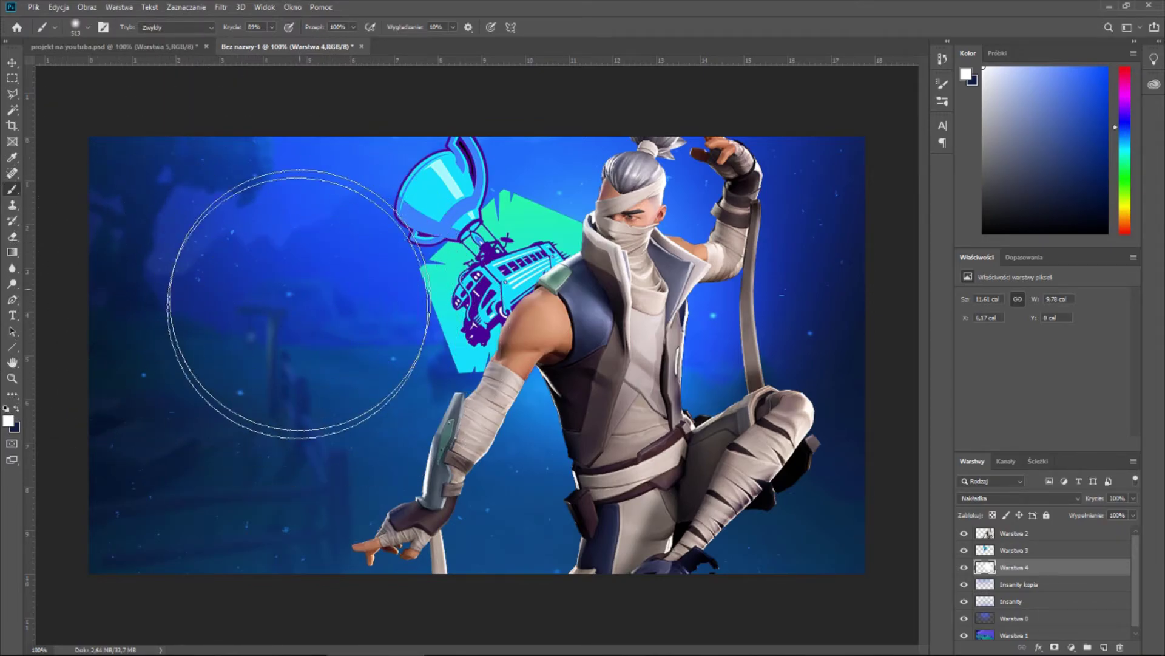
- Free-transform the battle-bus logo, rotating it about 80° beside the ninja
click(1008, 550)
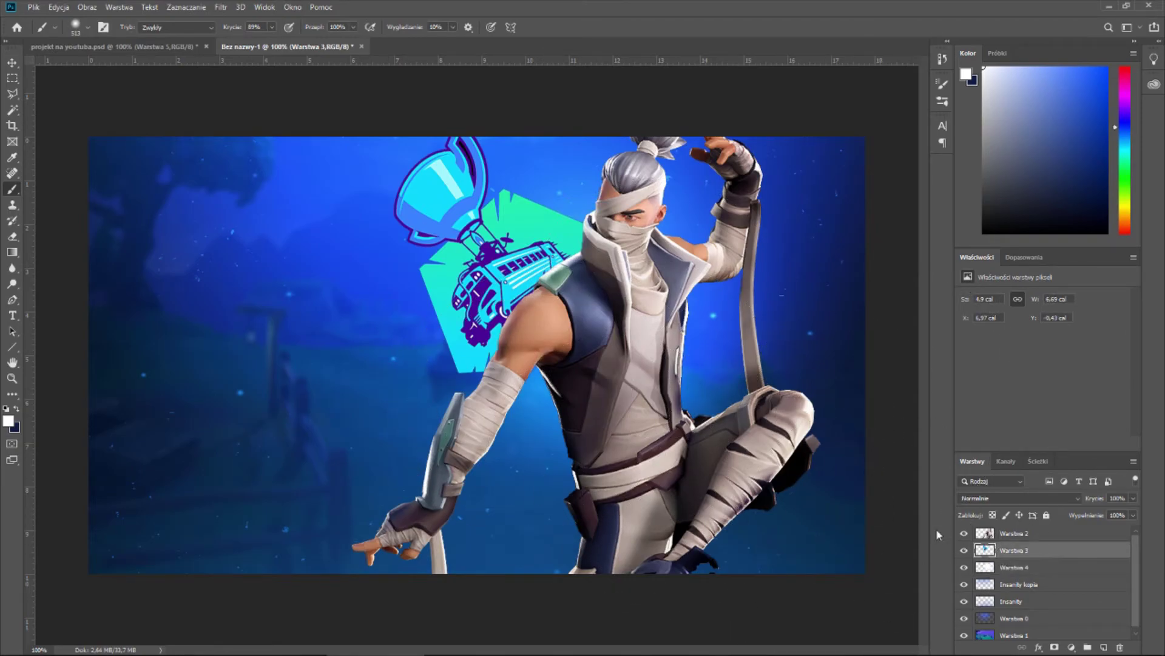
click(59, 7)
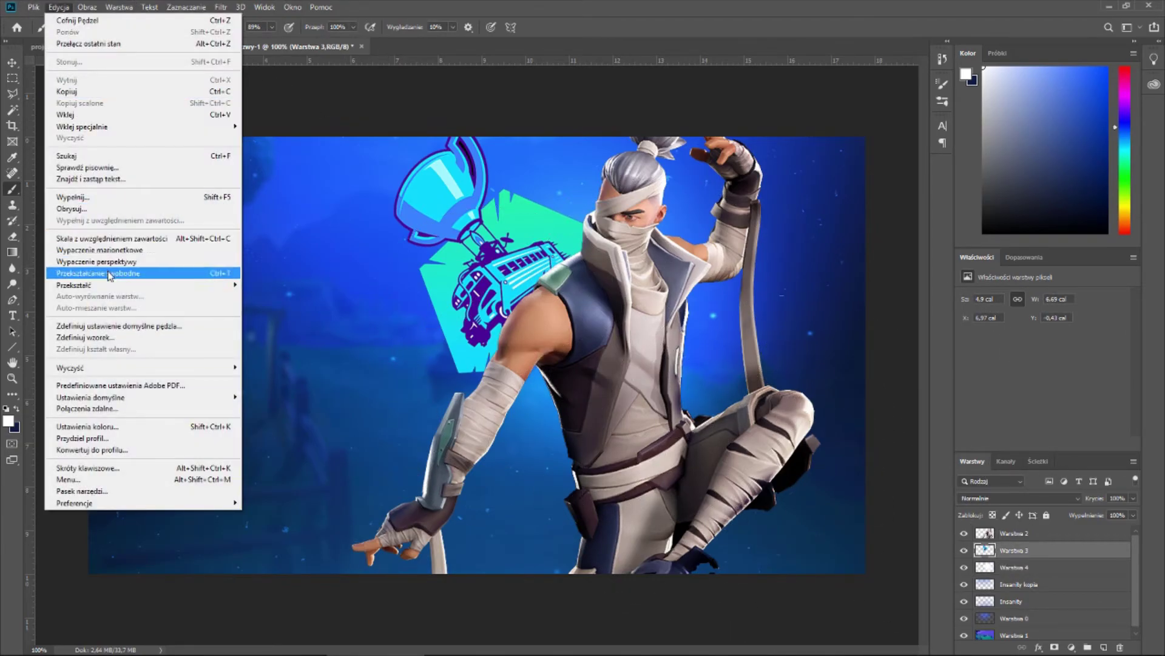
click(97, 273)
drag(451, 289, 202, 217)
drag(370, 352, 285, 358)
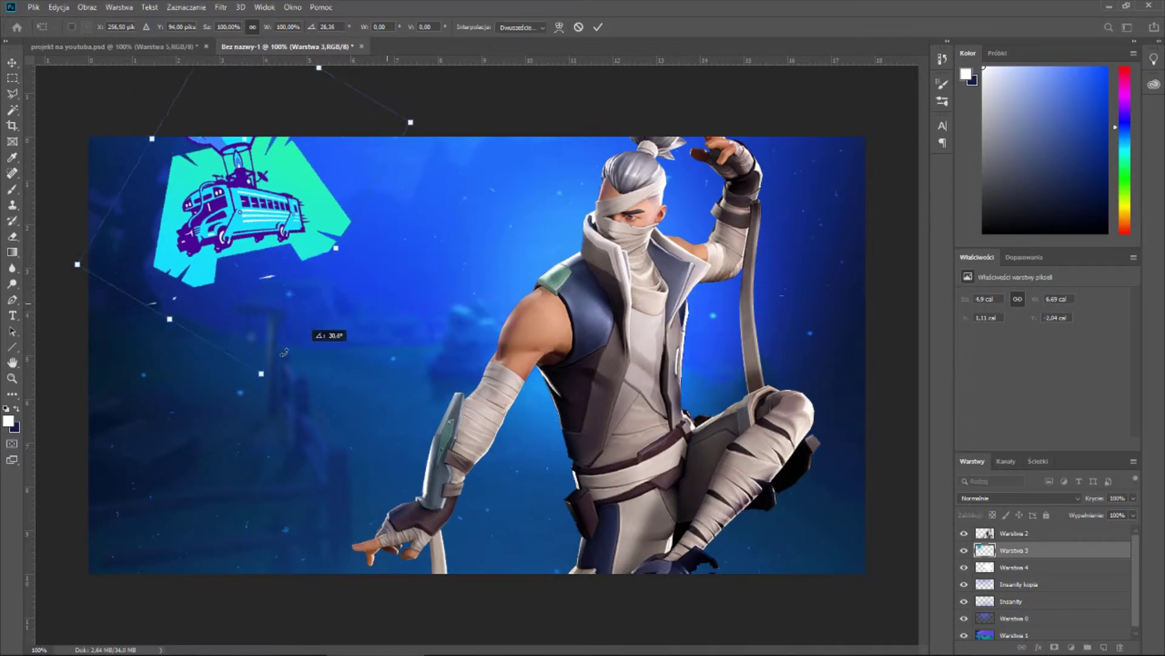
mouse_move(225, 192)
mouse_down()
mouse_move(225, 222)
mouse_move(337, 240)
mouse_up()
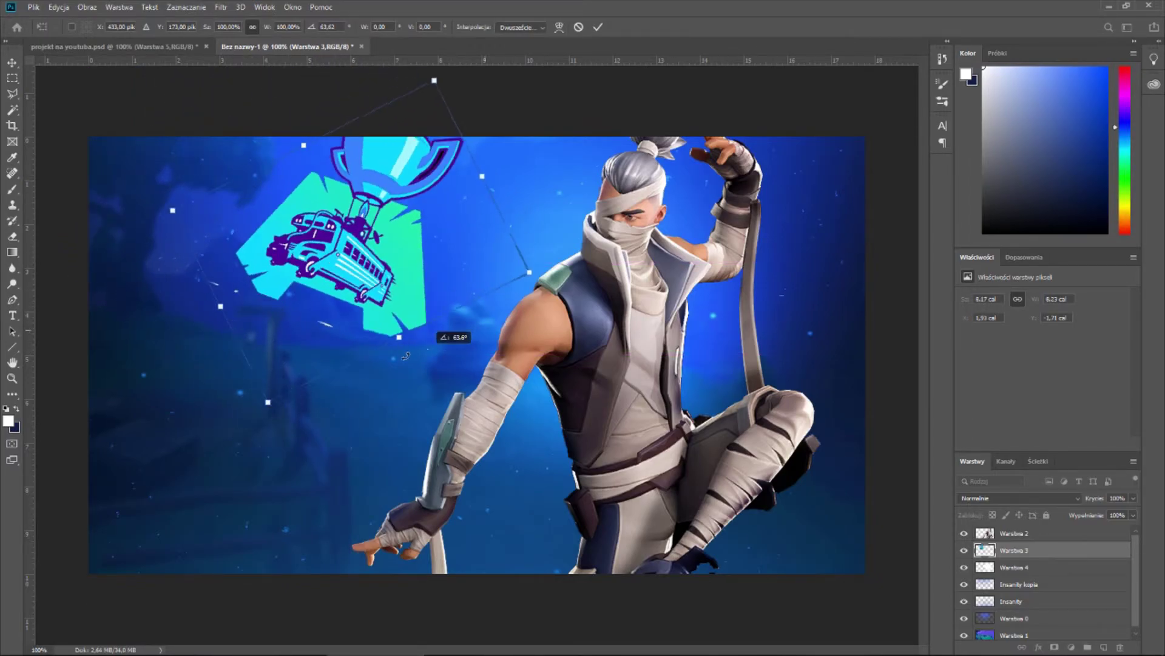
drag(479, 330, 419, 376)
drag(365, 252, 376, 261)
key(Return)
- Shift the logo slightly right, then bring Streamlabs OBS to the front
key(m)
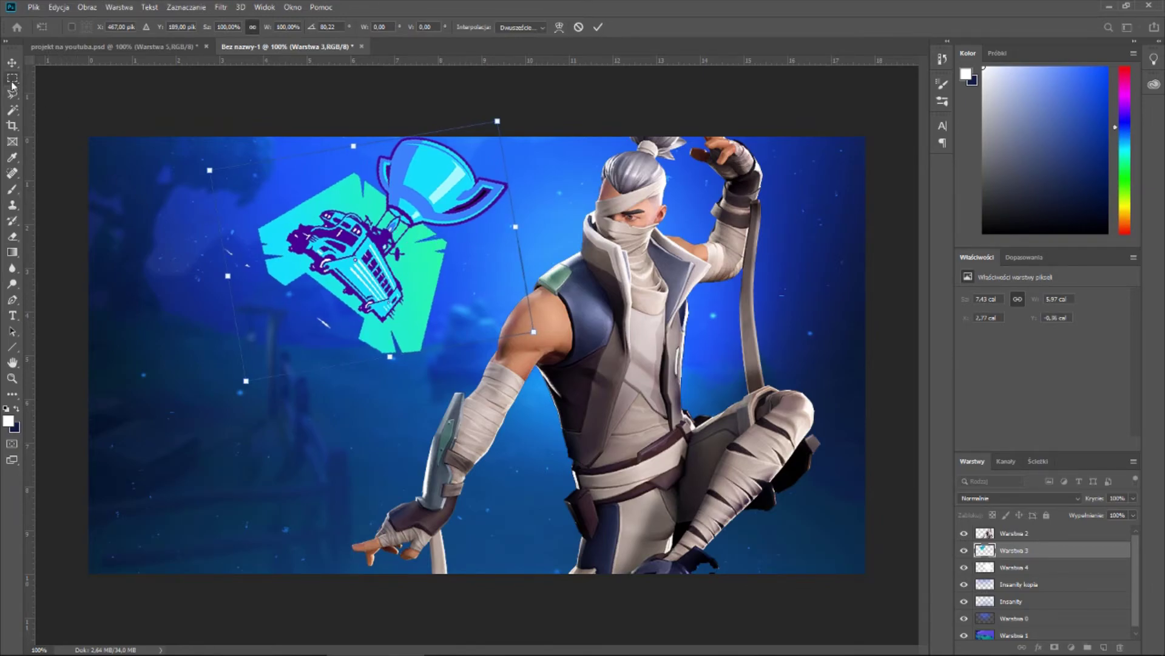
click(12, 63)
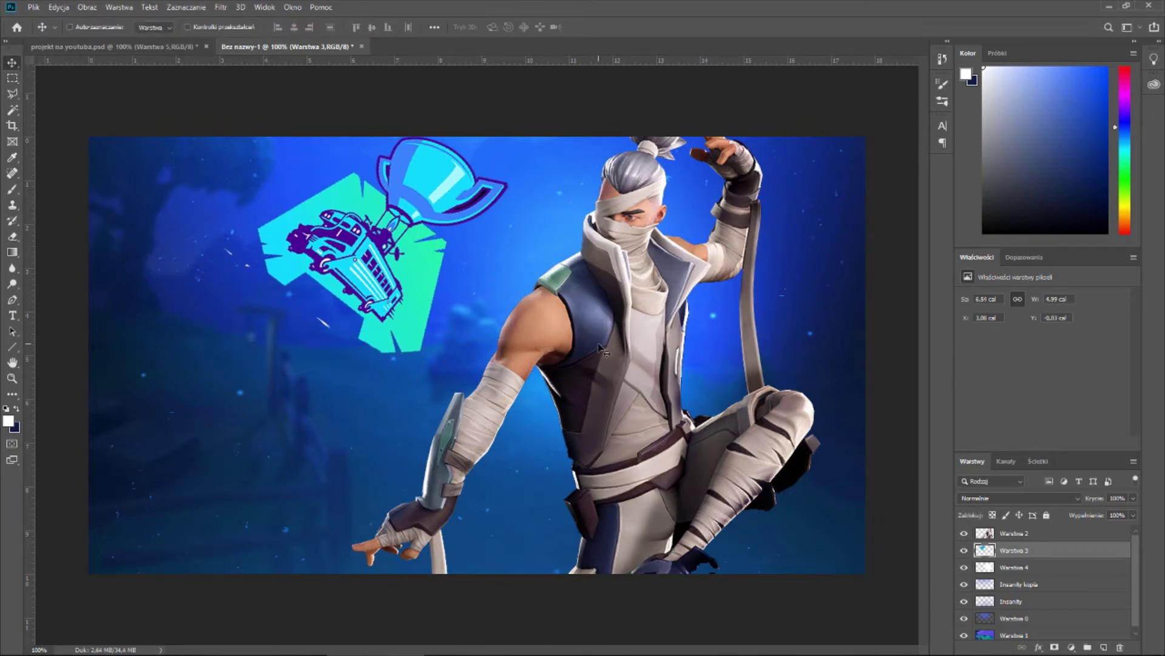
drag(601, 345, 628, 342)
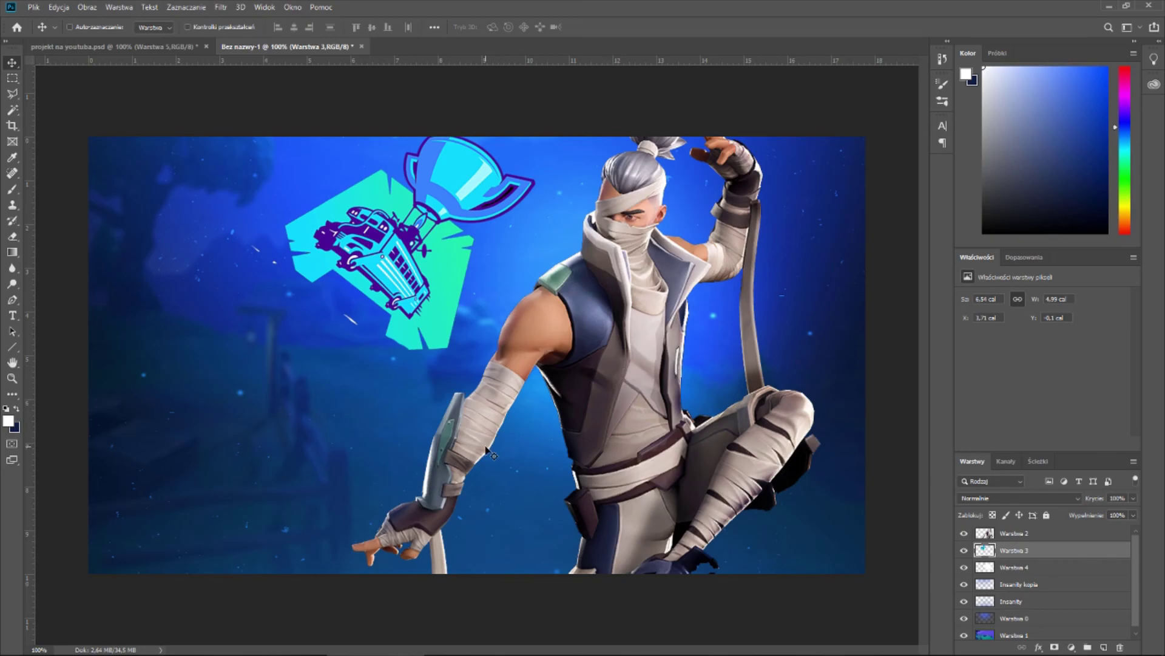
click(473, 643)
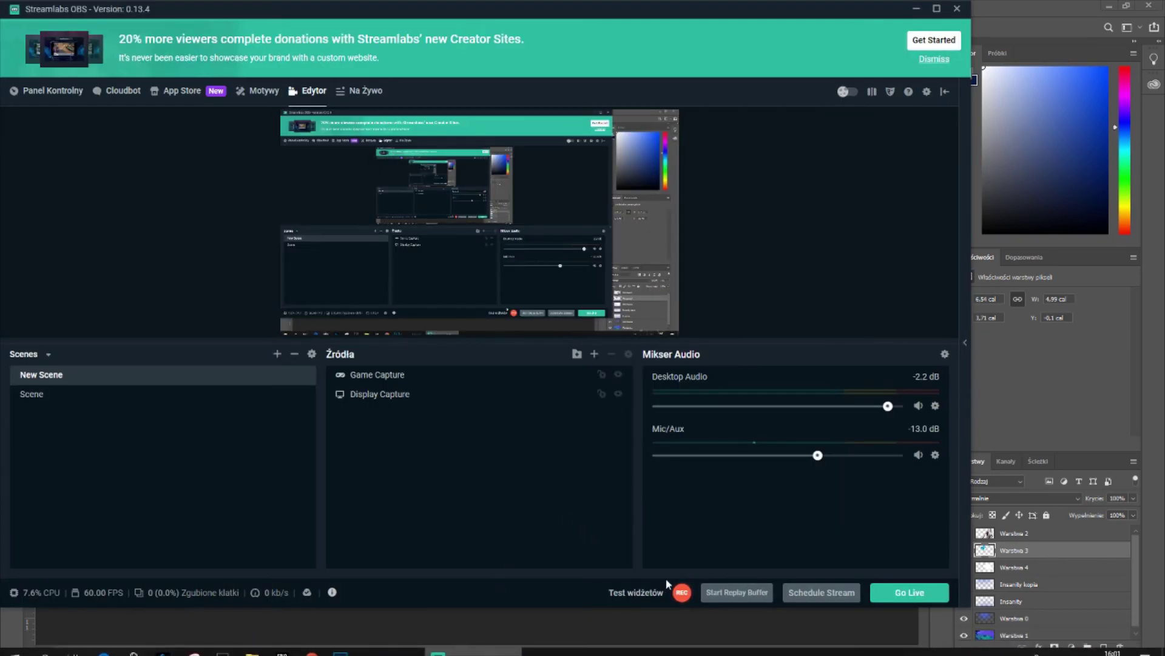